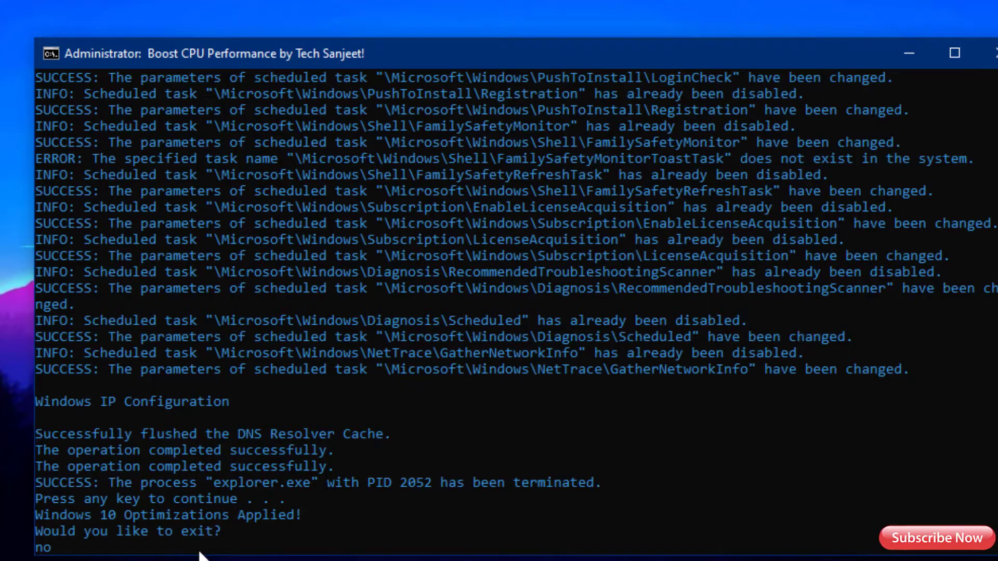
- Return to the script's main menu and run the "customcfg" option to import the custom power plan
key(Return)
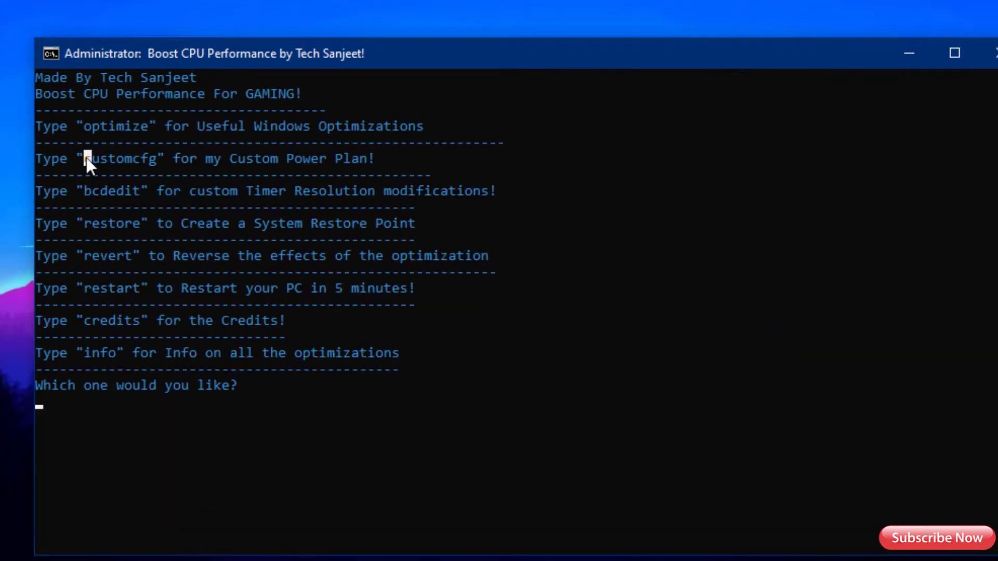
drag(86, 157, 156, 159)
key(super+c)
right_click(154, 158)
right_click(93, 410)
key(Return)
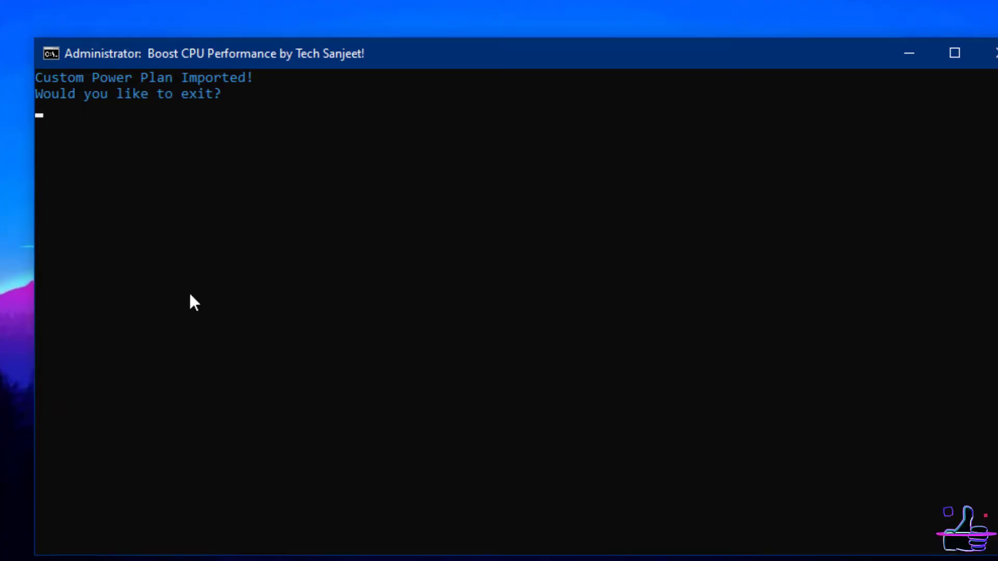
- Answer "no" to exiting the script and run its "bcdedit" option for custom Timer Resolution modifications
drag(265, 77, 160, 76)
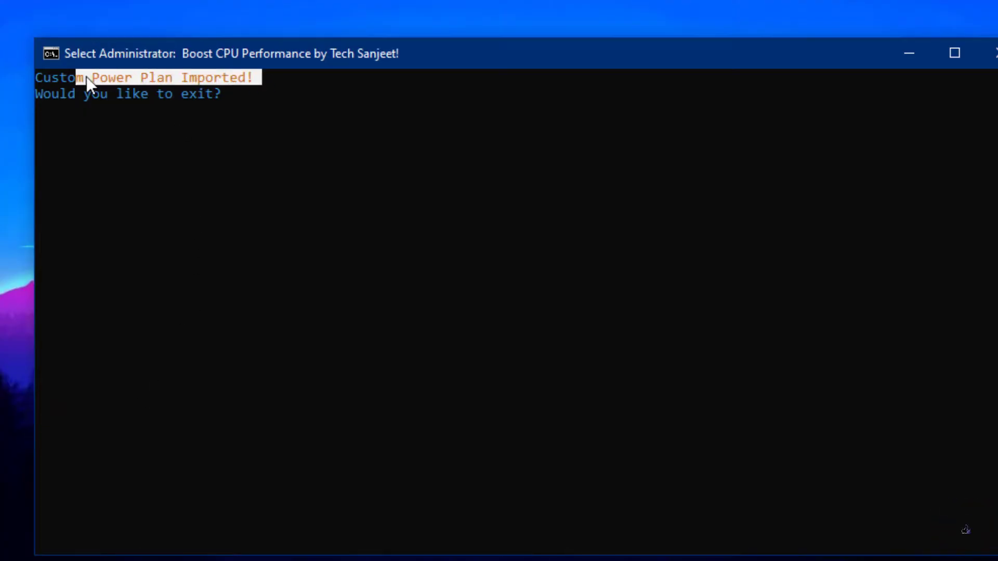
click(104, 94)
key(Escape)
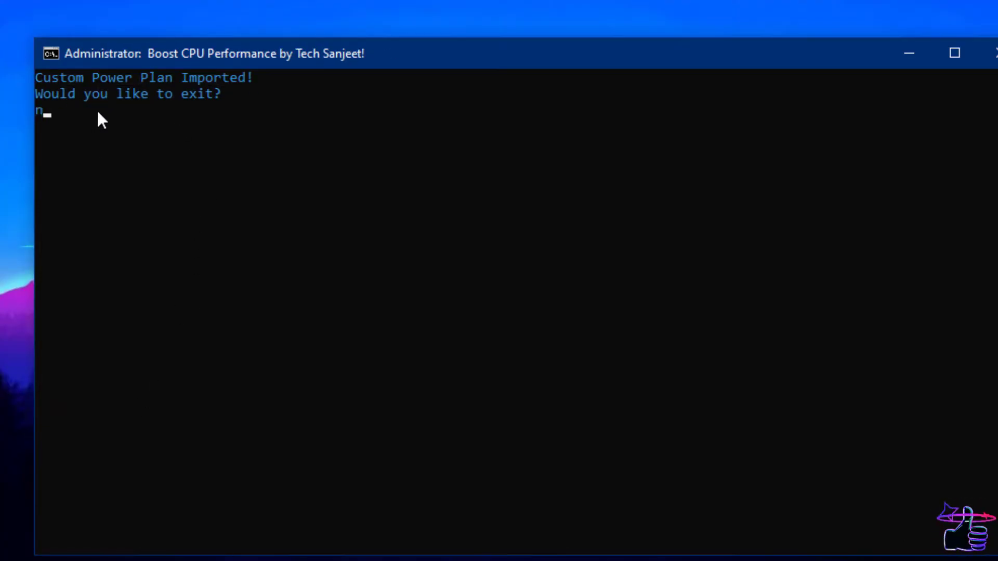
text(no)
key(Return)
drag(85, 192, 105, 192)
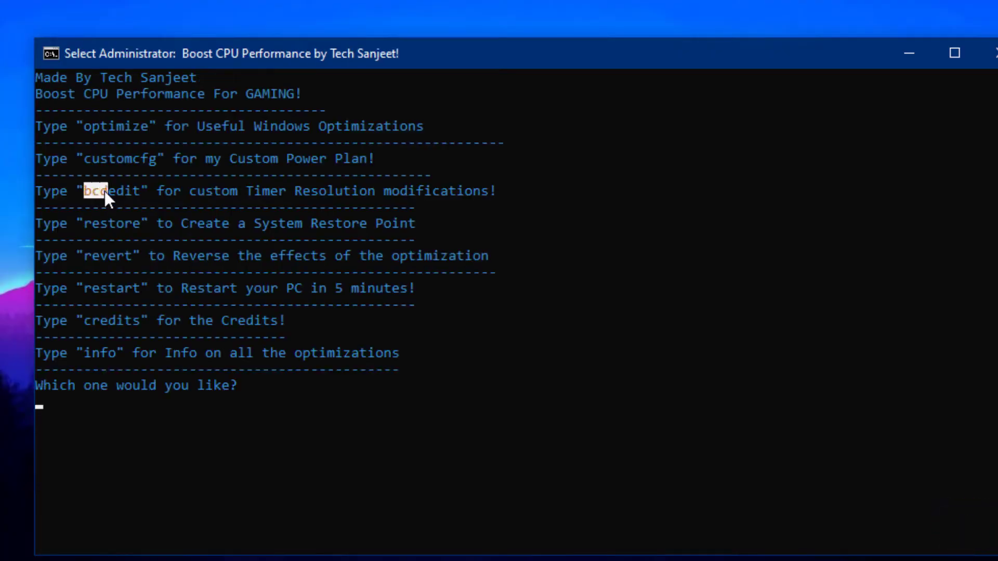
right_click(136, 191)
right_click(74, 404)
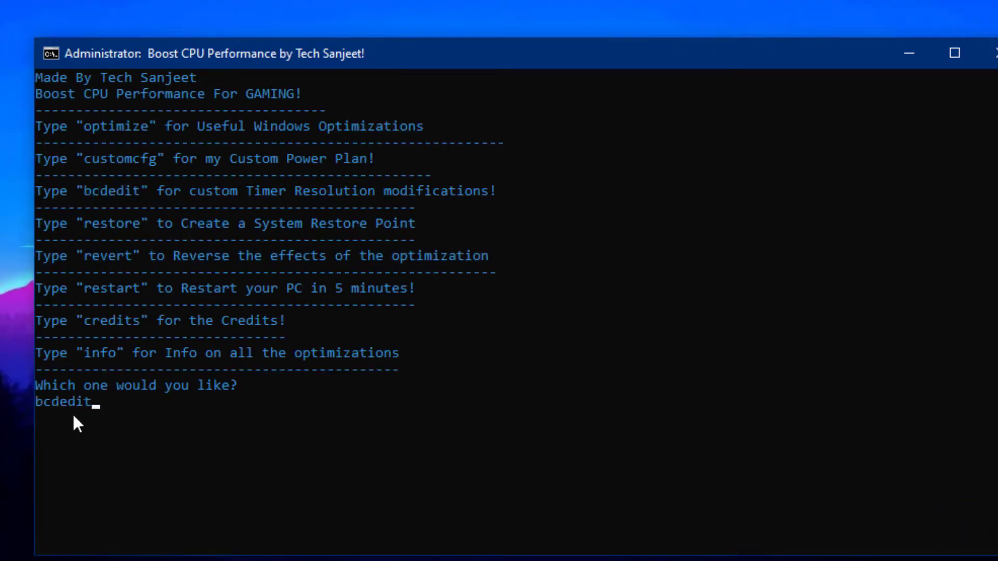
key(Return)
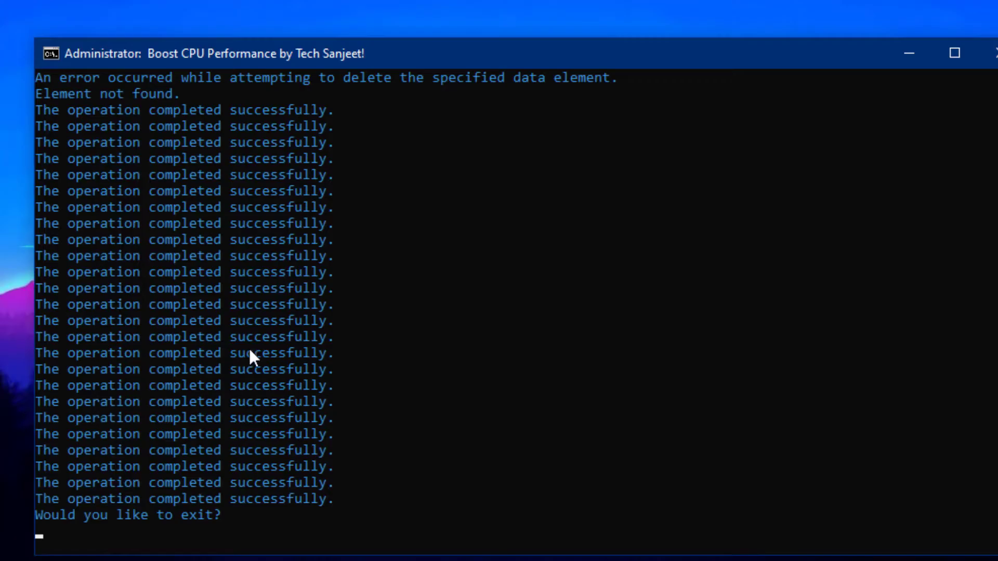
- Answer "yes" to the exit question to close the optimization script
drag(323, 473, 226, 110)
text(yes)
key(Return)
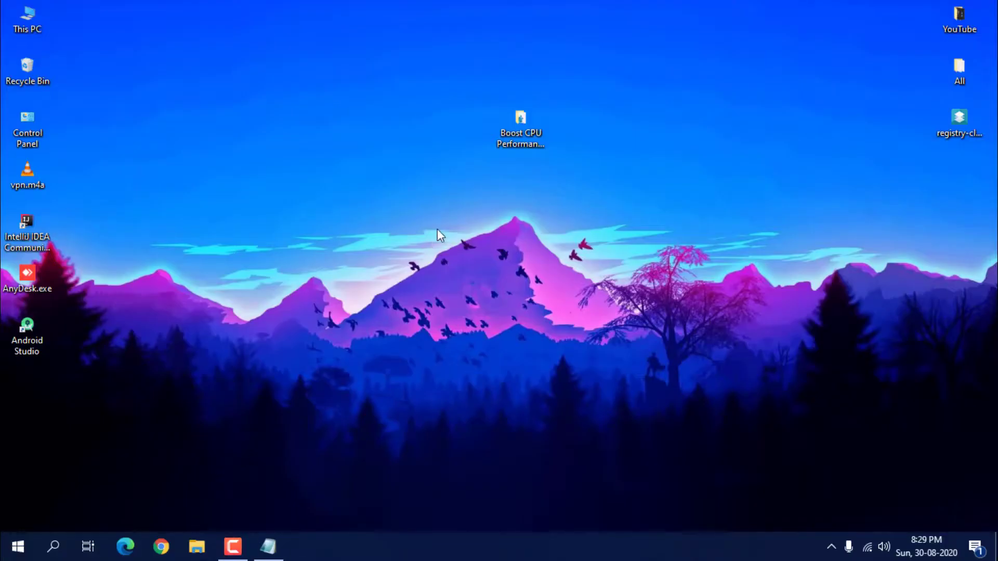
- Launch Autorun.exe from the Disable Autorun folder under Advanced CPU Optimizations in the desktop's Boost CPU Performance Pack
double_click(525, 132)
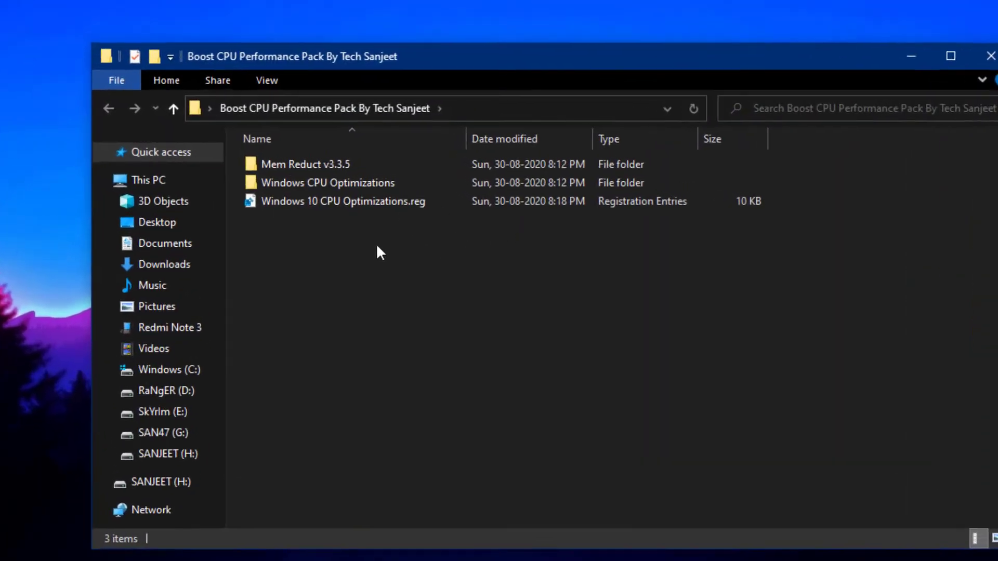
double_click(328, 184)
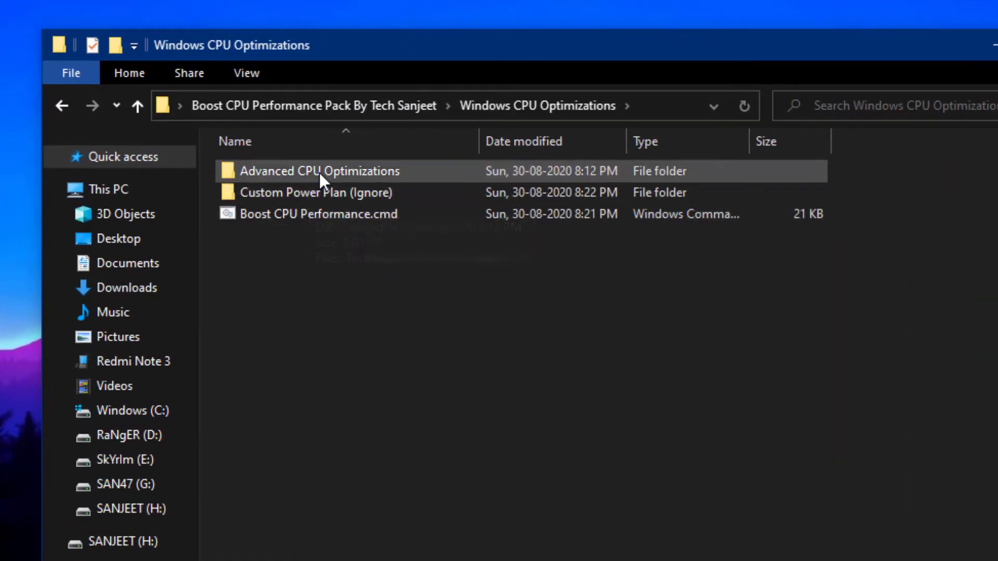
double_click(319, 172)
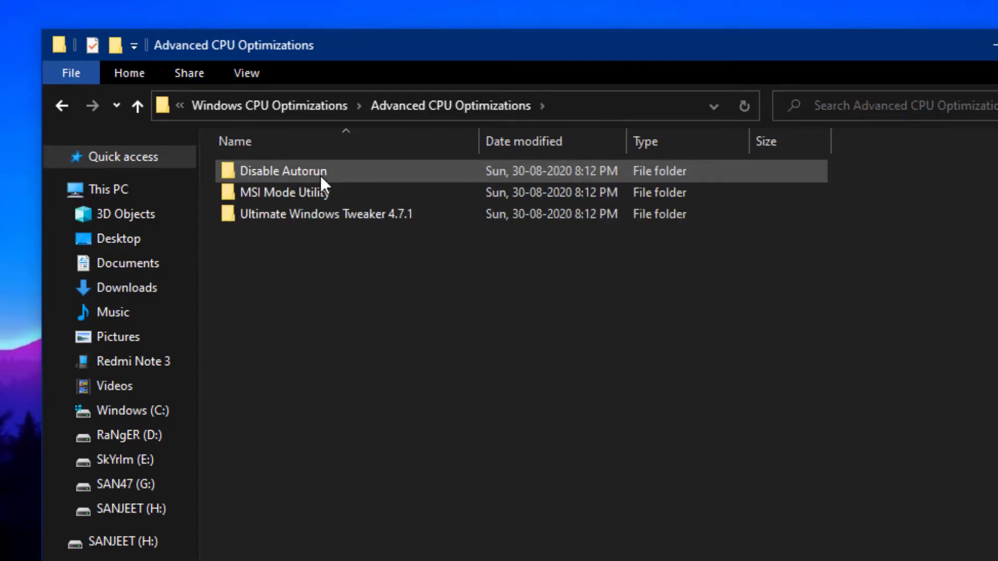
double_click(320, 175)
right_click(292, 178)
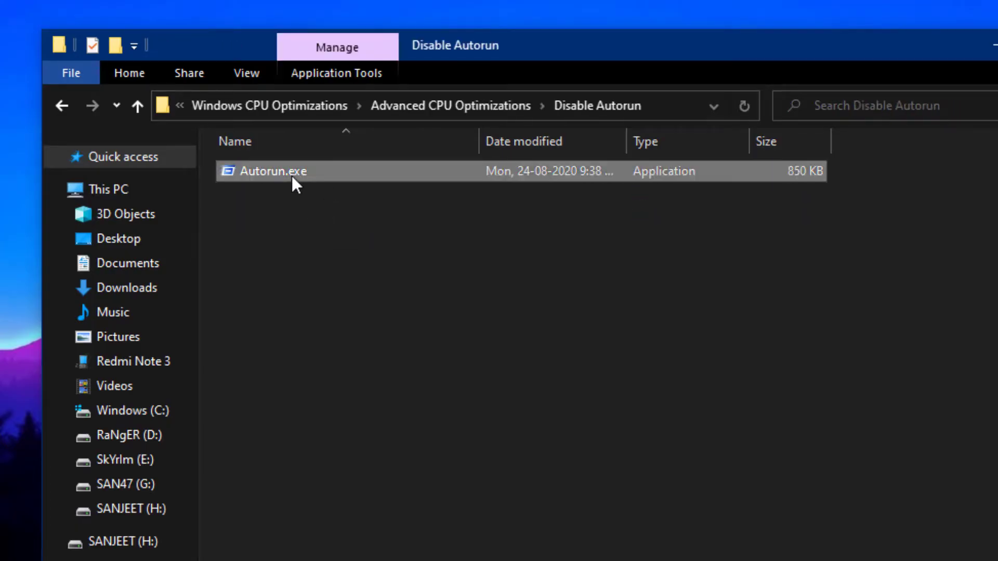
click(316, 190)
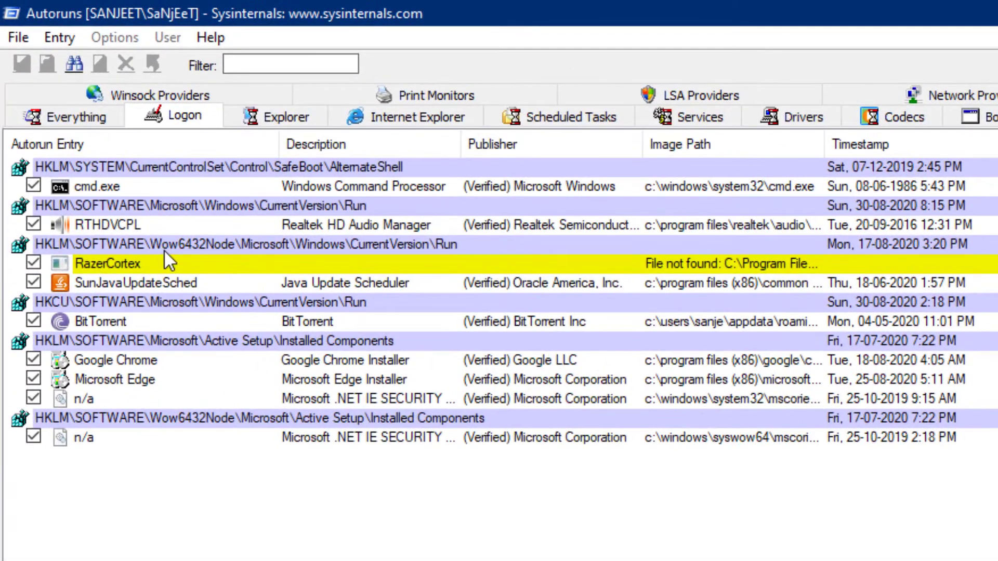
- Disable the RazerCortex, SunJavaUpdateSched, BitTorrent, Google Chrome and Microsoft Edge logon entries
click(34, 263)
click(33, 283)
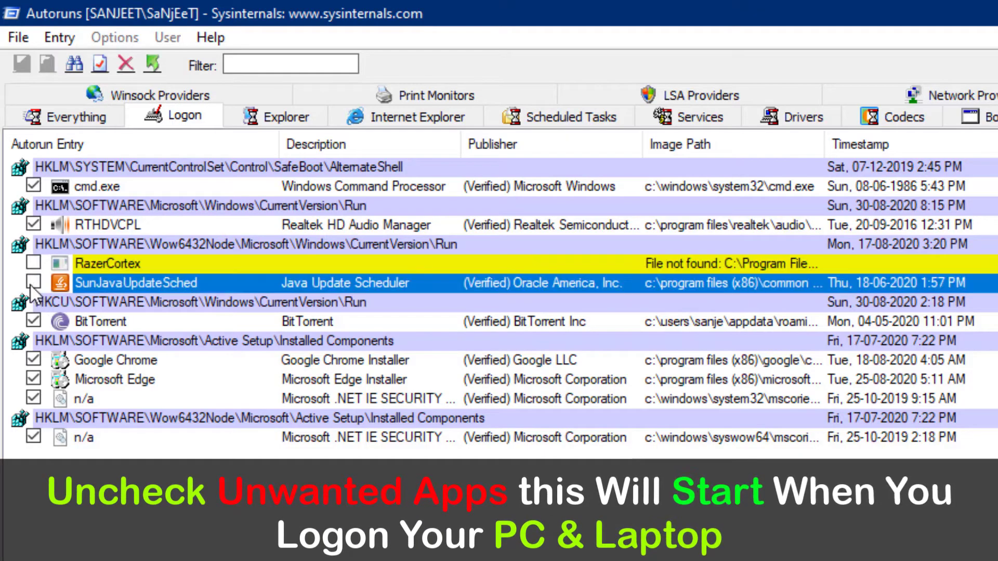
click(33, 320)
click(33, 359)
click(33, 379)
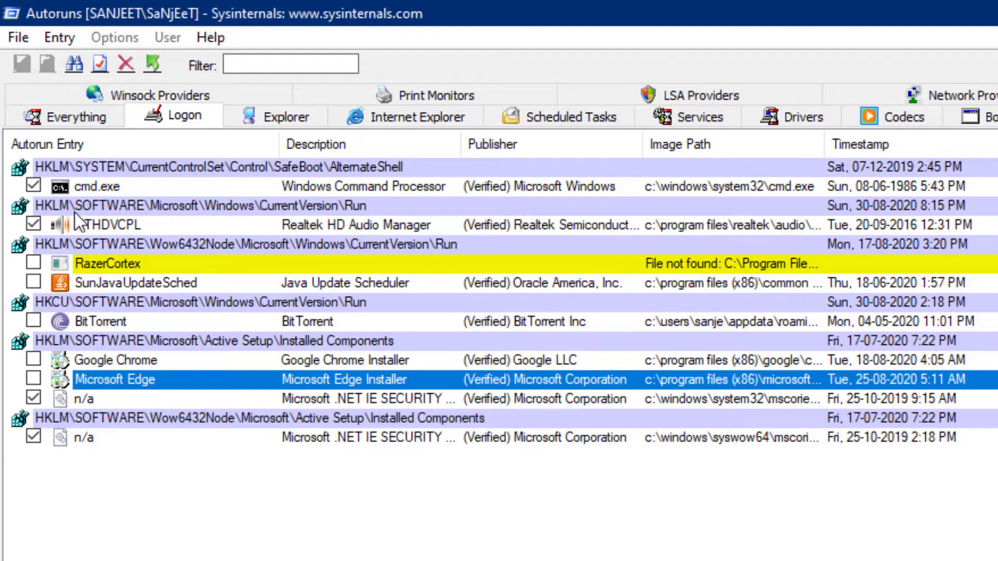
- Disable the scheduled tasks Adobe Acrobat Update Task, BlueStacksHelper, GoogleUpdateTaskMachineCore and GoogleUpdateTaskMachineUA
click(284, 117)
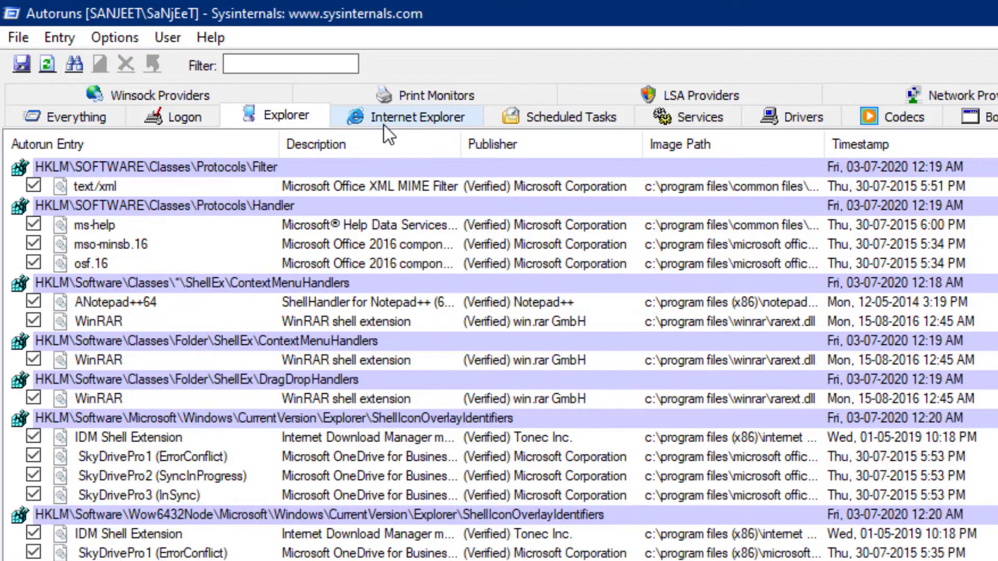
click(562, 115)
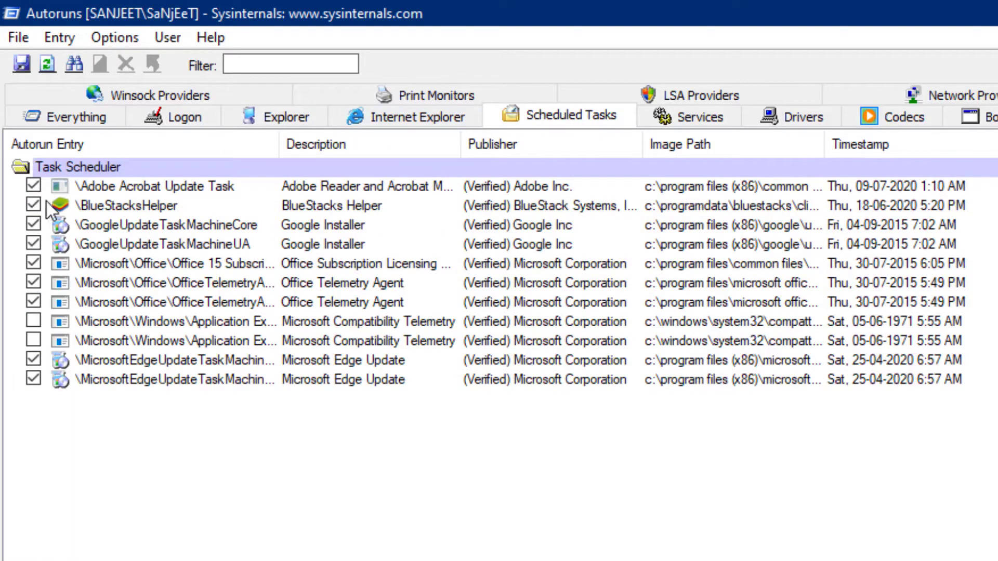
click(33, 186)
click(33, 206)
click(34, 224)
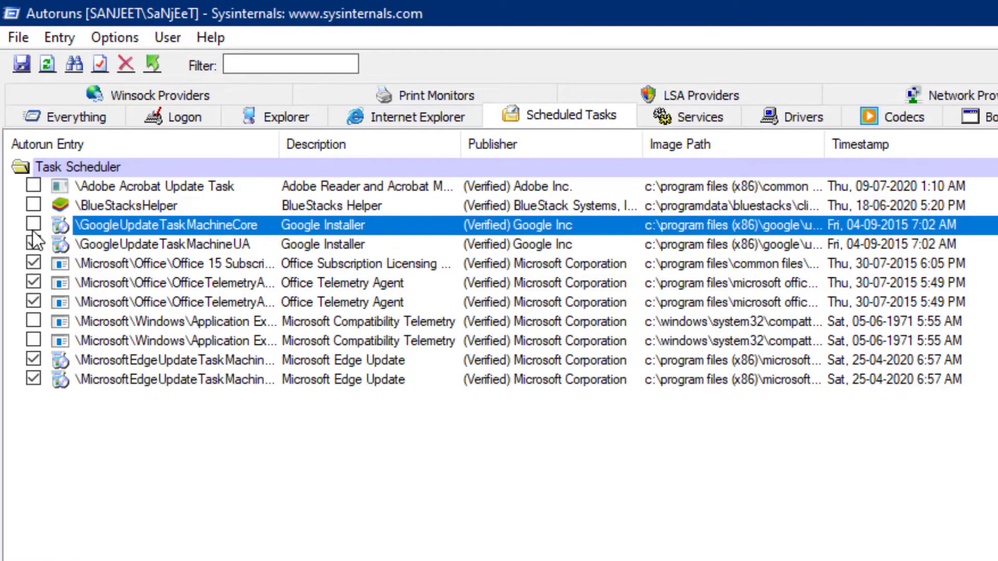
click(33, 243)
- Widen the task name column and disable both MicrosoftEdgeUpdate tasks, both OfficeTelemetryAgent tasks and Office 15 Subscription Heartbeat
drag(279, 145, 474, 152)
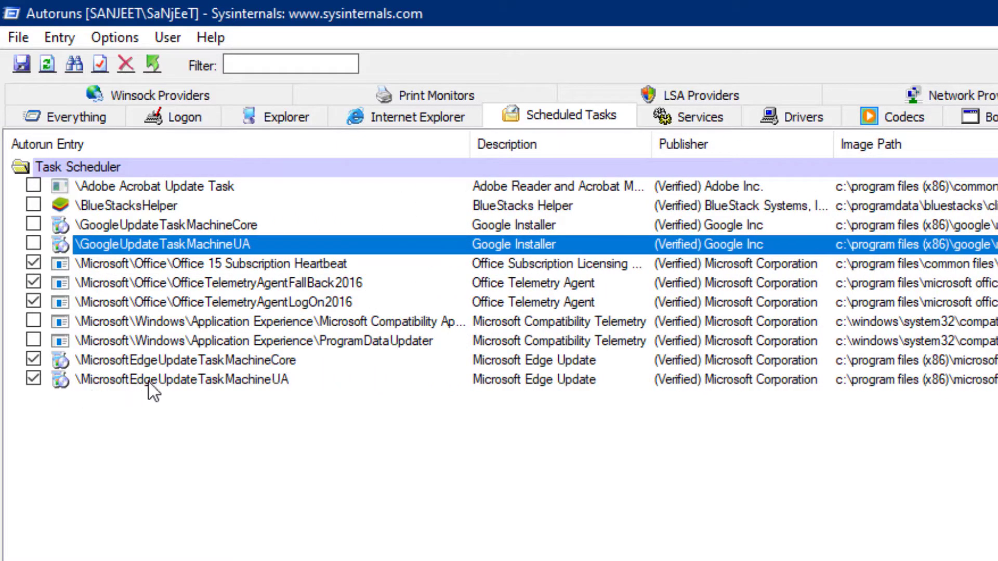
click(33, 379)
click(33, 359)
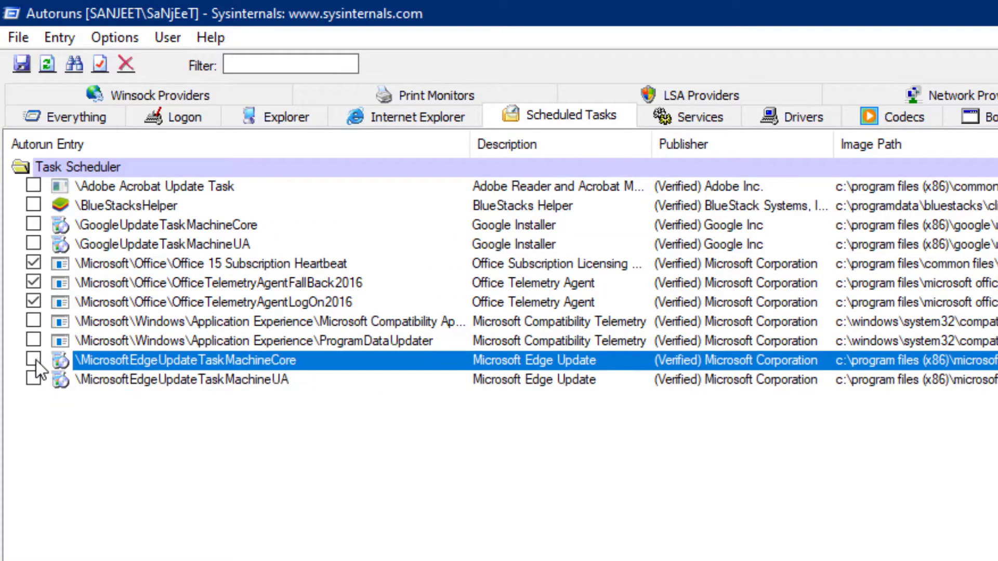
click(33, 302)
click(35, 284)
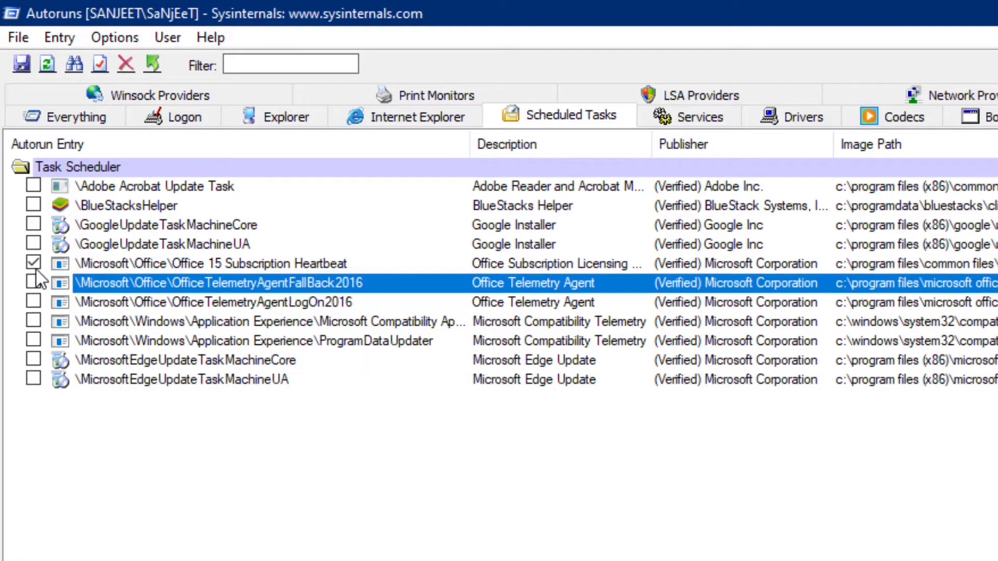
click(37, 265)
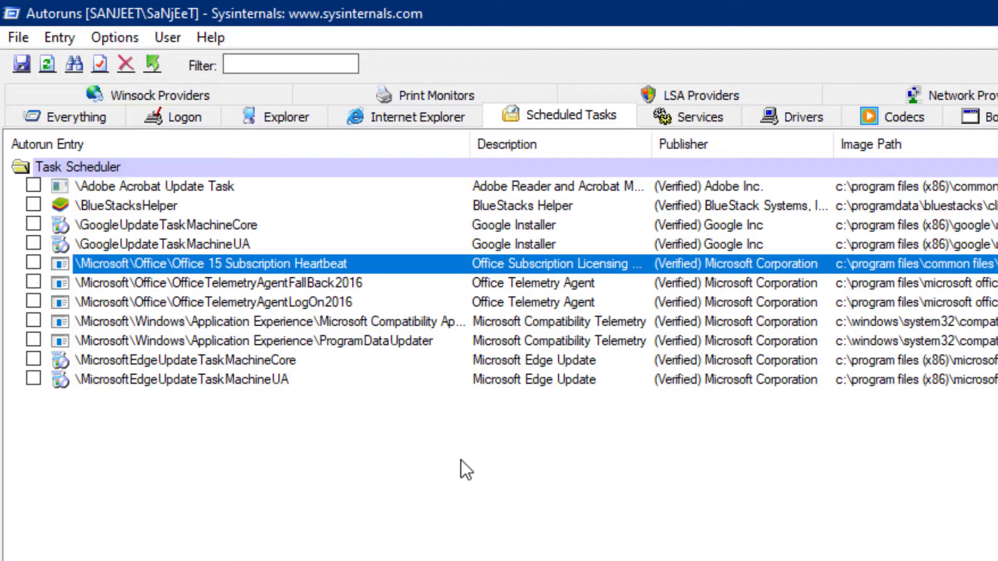
- Disable the MicrosoftEdgeElevationService, edgeupdatem and edgeupdate services
click(691, 125)
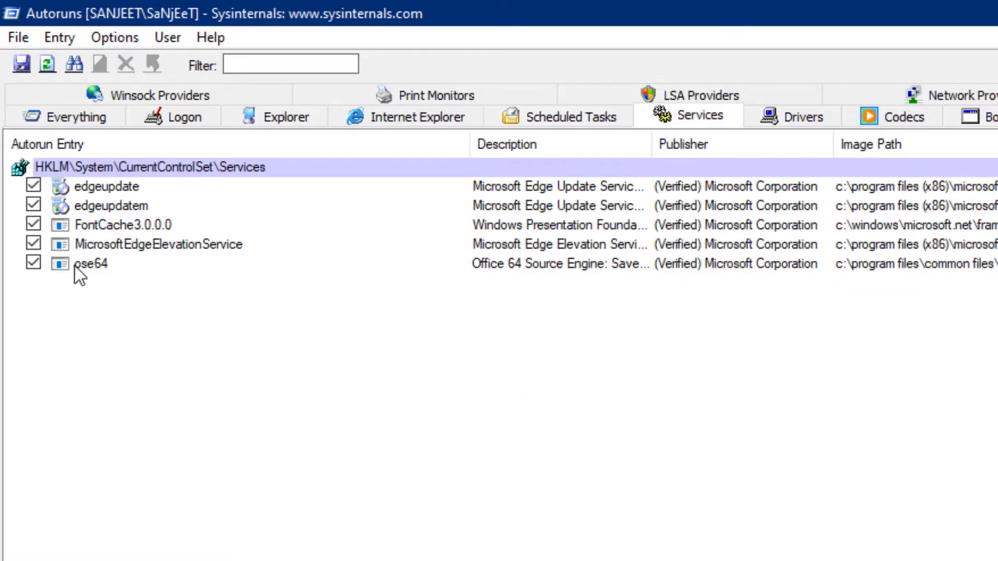
click(33, 244)
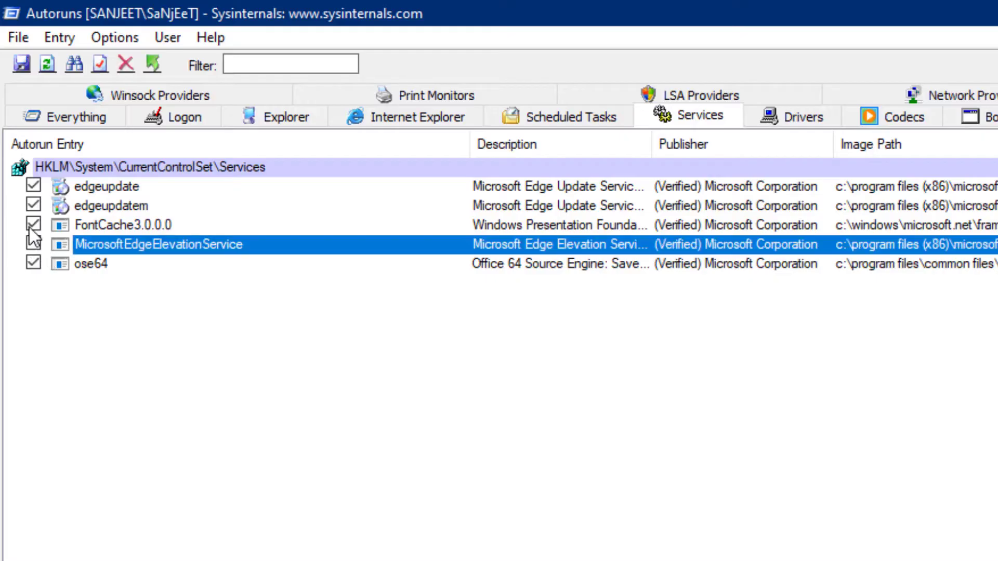
click(33, 206)
click(33, 186)
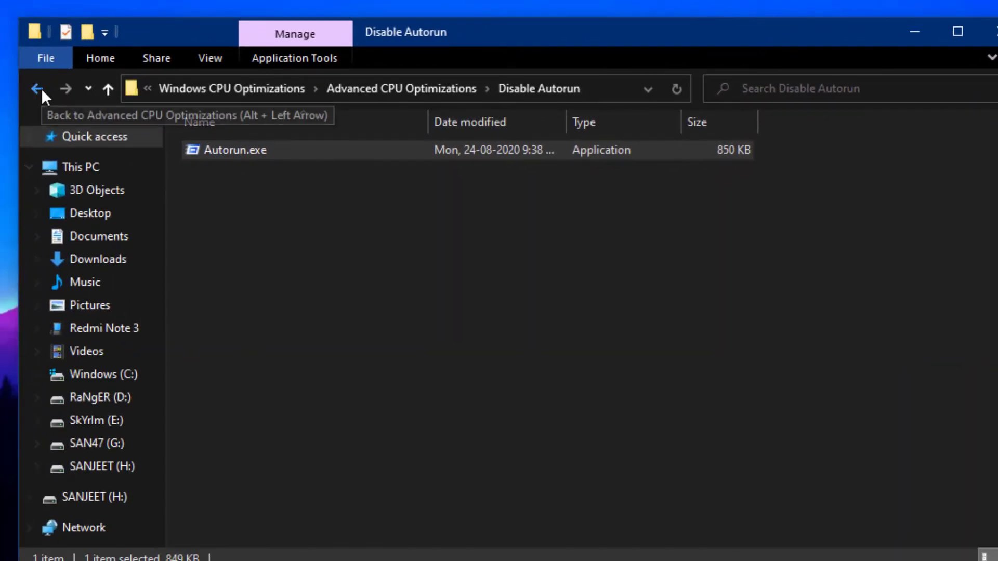
- Run MSI Mode Utility v2 as administrator from the MSI Mode Utility folder and reposition its window
click(41, 89)
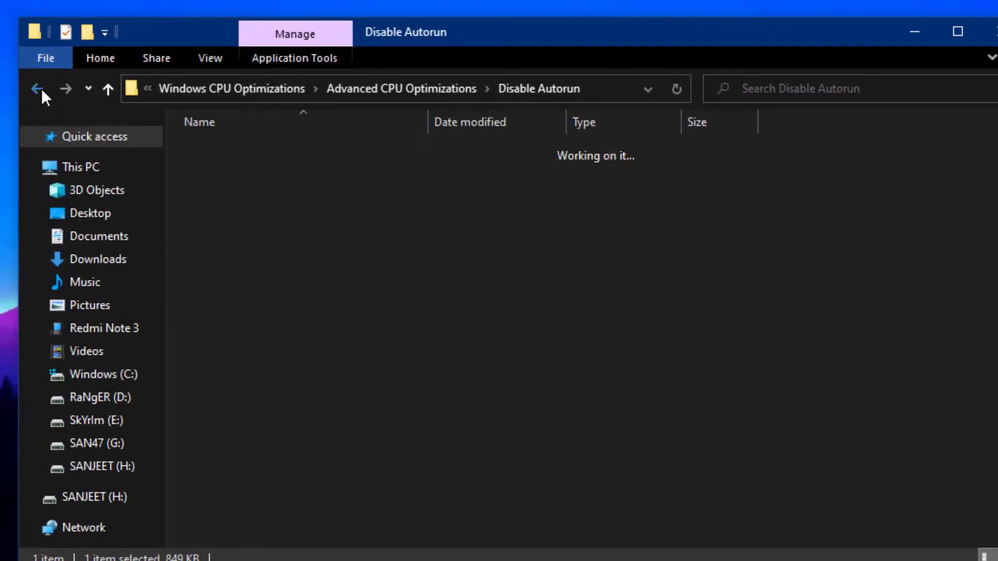
double_click(248, 171)
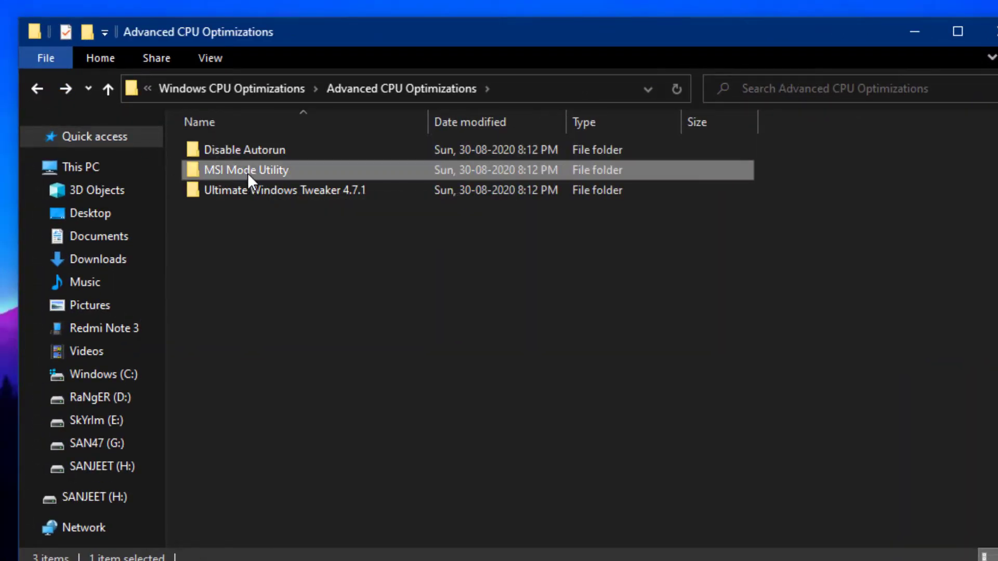
right_click(255, 154)
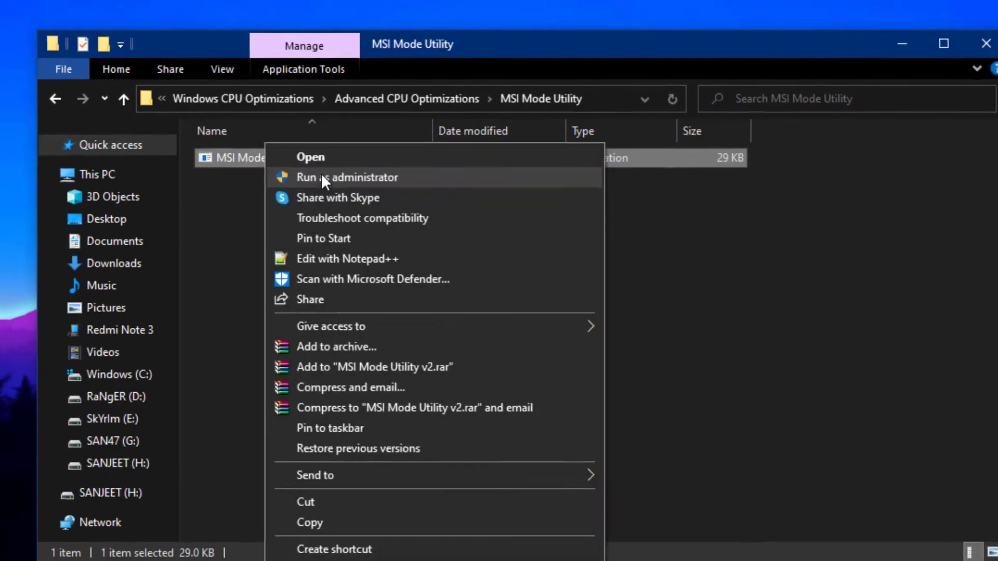
click(322, 167)
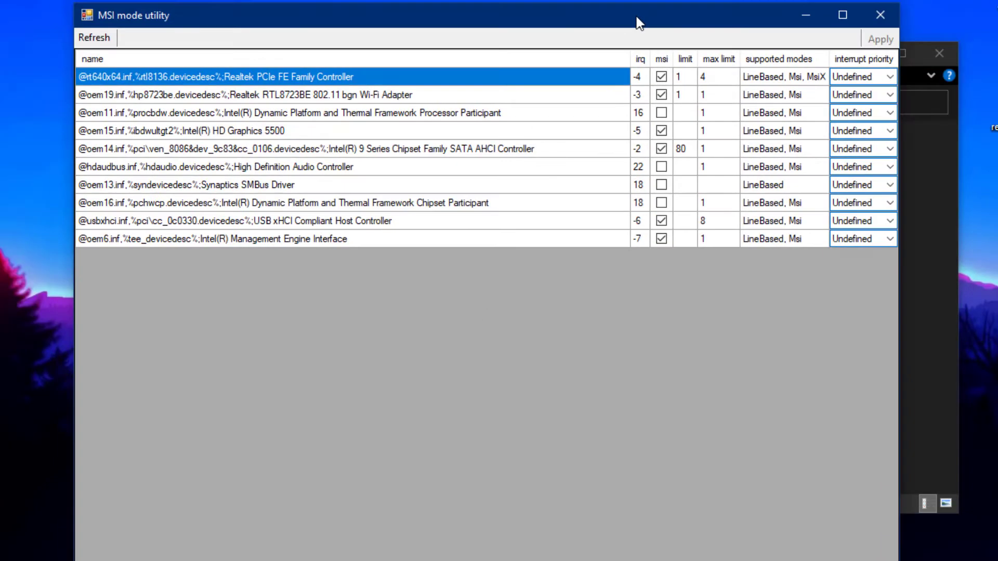
drag(533, 1, 520, 47)
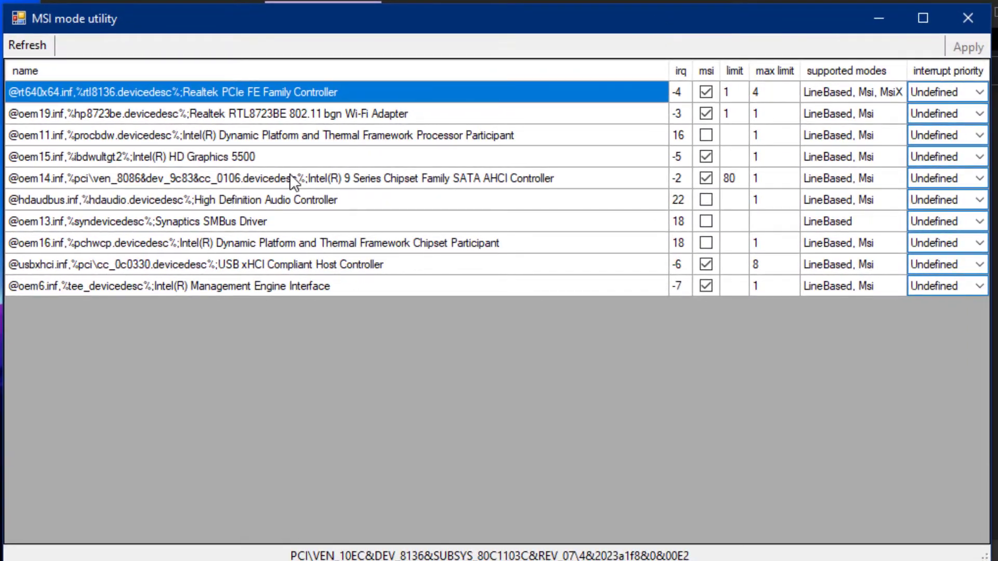
- Set the interrupt priority to High for the Realtek PCIe FE Family Controller and the Realtek RTL8723BE Wi-Fi Adapter
click(950, 90)
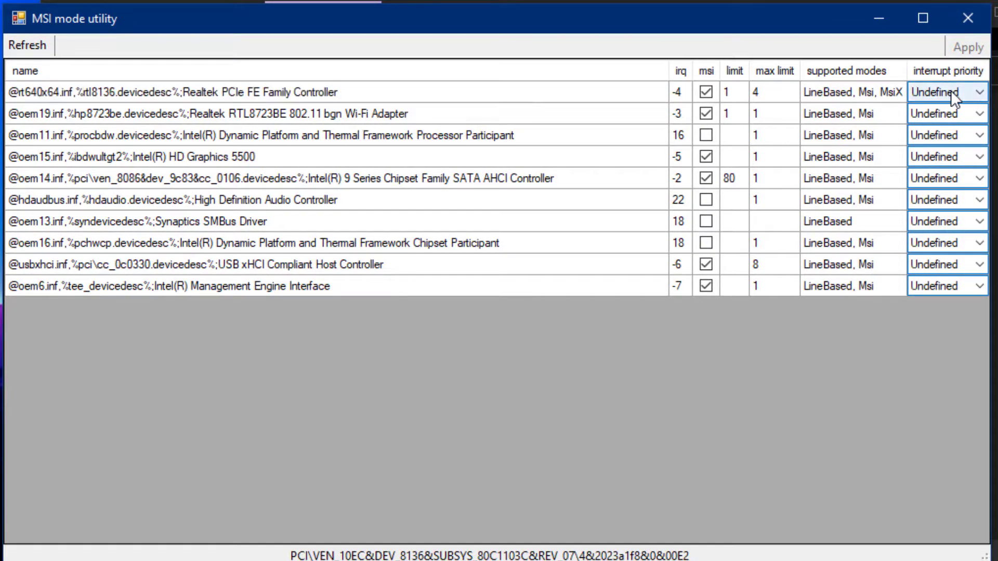
click(950, 92)
click(954, 146)
click(297, 117)
click(968, 118)
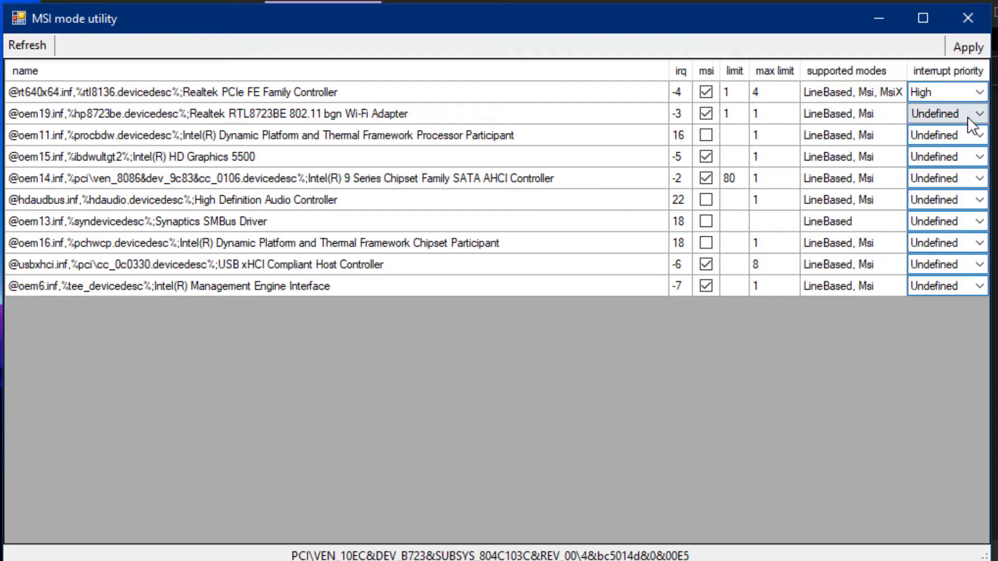
click(973, 121)
click(956, 168)
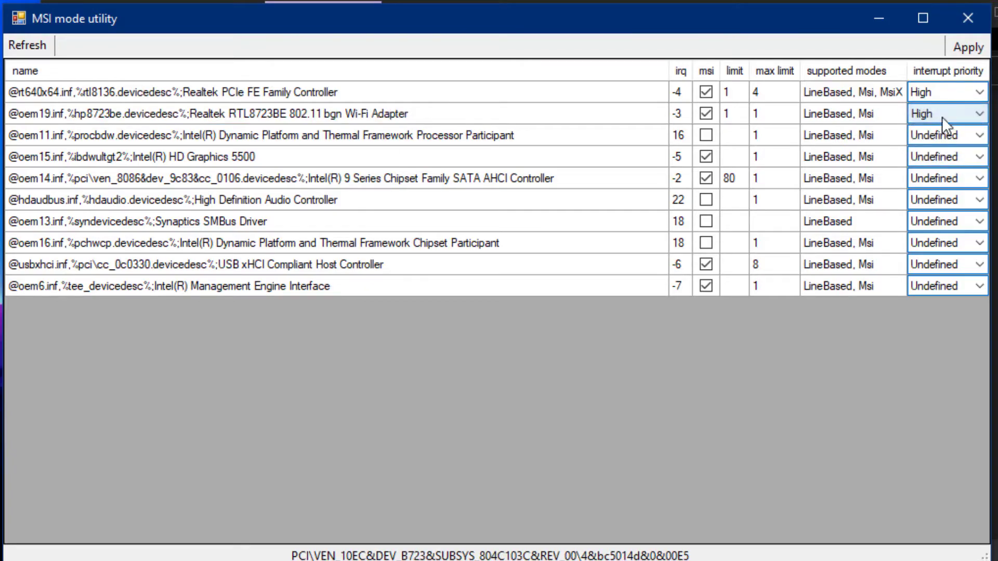
- Set the Intel(R) HD Graphics 5500 interrupt priority to High, apply the changes and close MSI mode utility
click(375, 160)
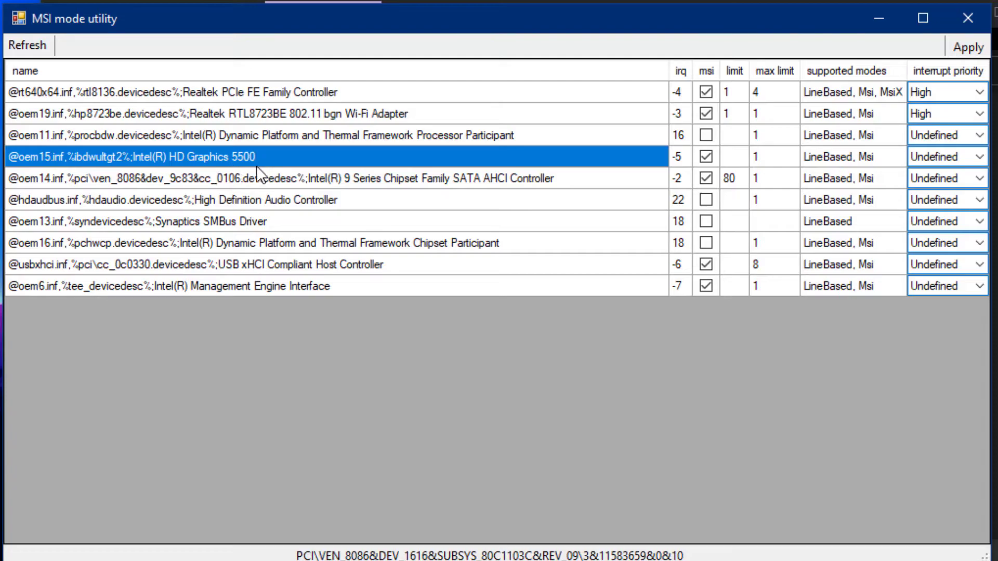
click(940, 157)
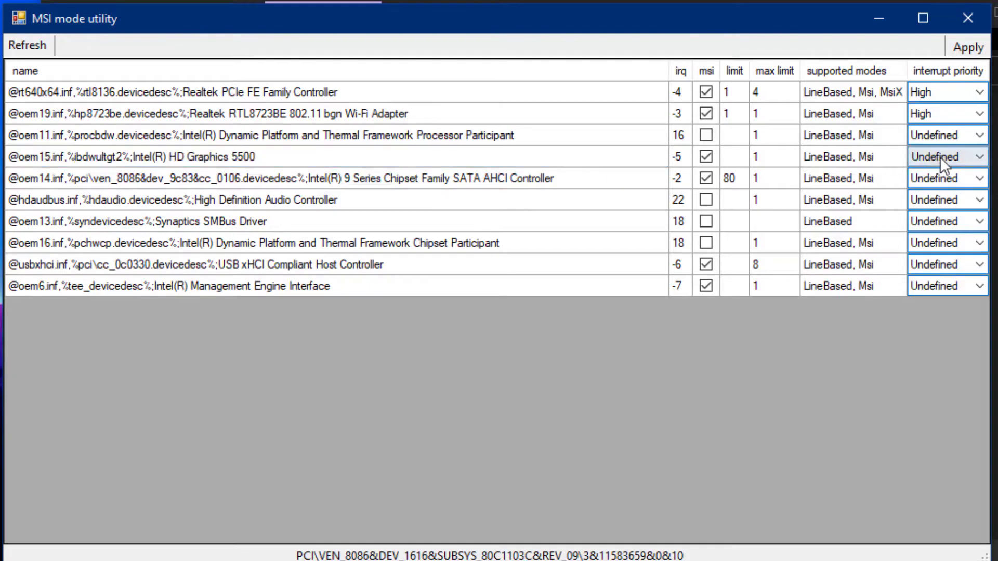
click(973, 157)
click(954, 212)
click(968, 47)
click(968, 19)
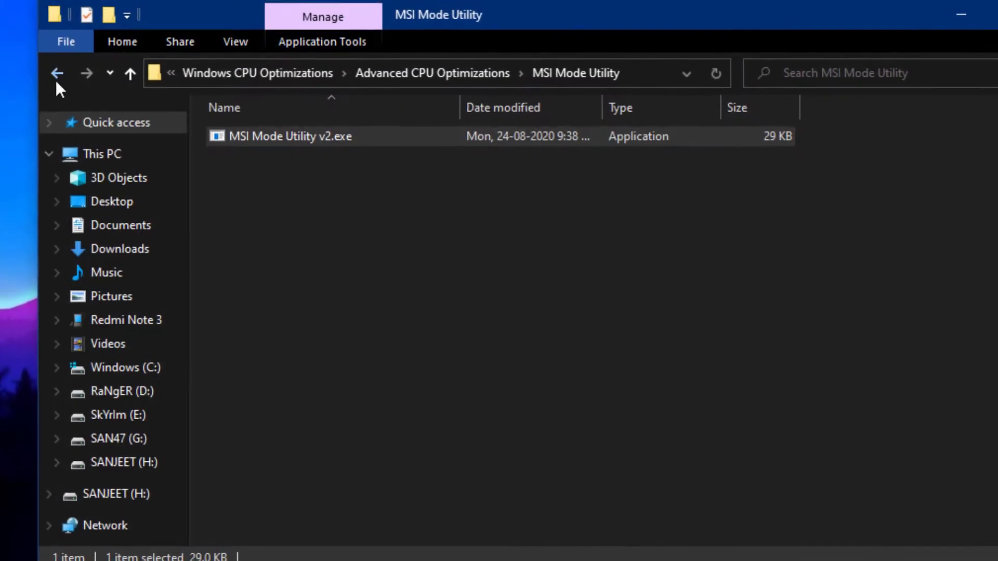
- Run Ultimate Windows Tweaker 4.7.1 from its folder inside Advanced CPU Optimizations
click(57, 72)
click(271, 172)
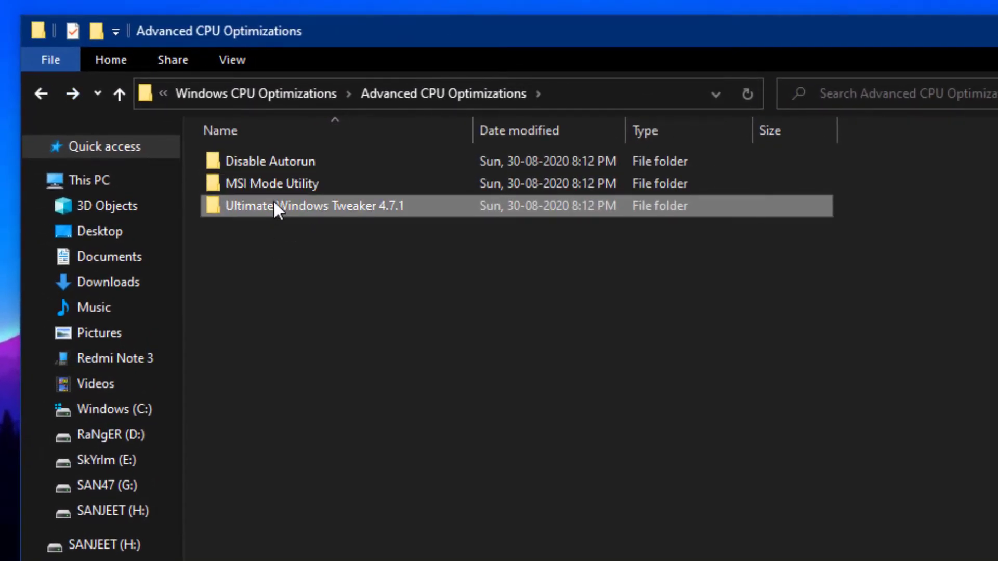
double_click(274, 204)
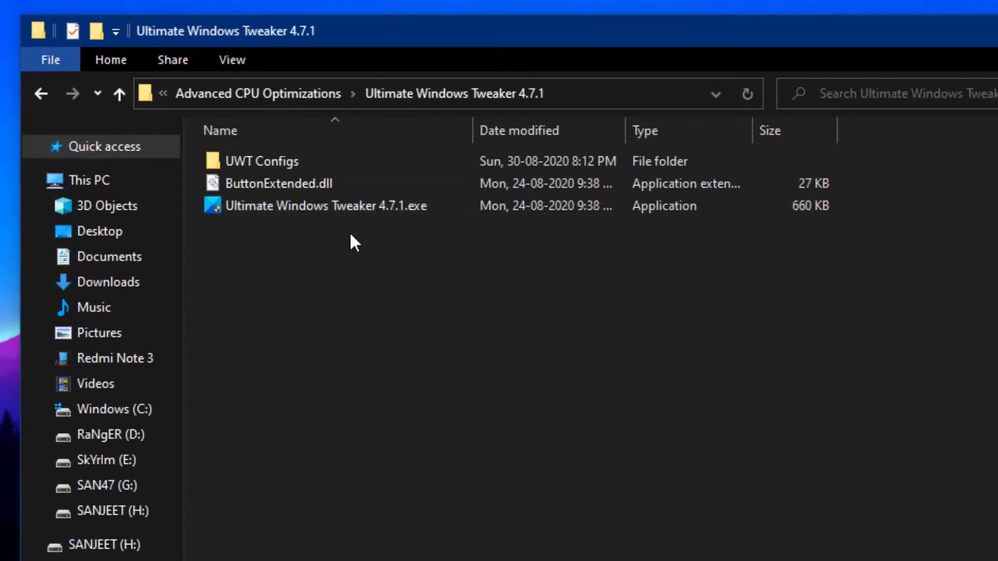
click(284, 208)
right_click(284, 208)
click(346, 185)
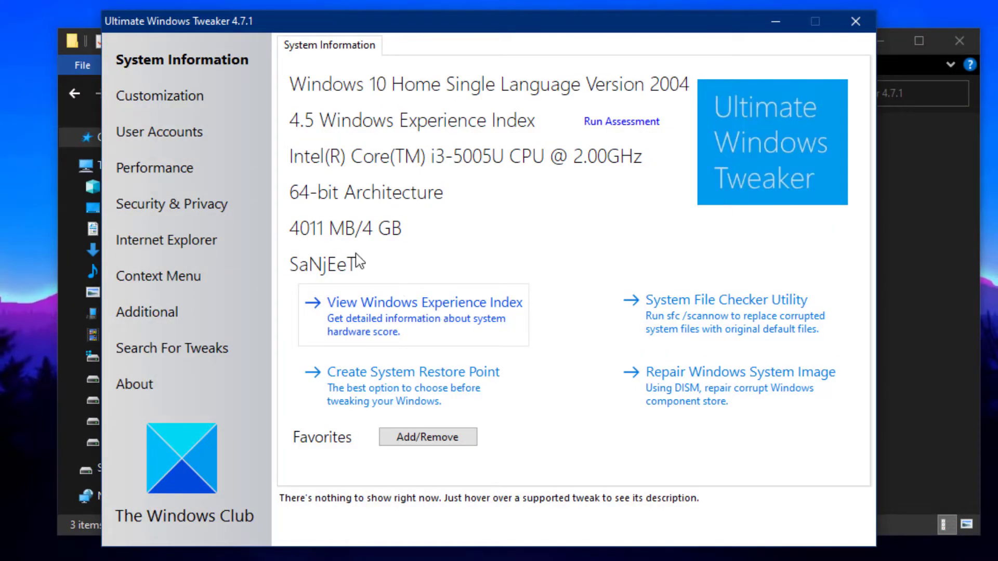
- Turn off restarting Explorer after applying settings among the additional options, apply the tweaks and close Ultimate Windows Tweaker
click(158, 318)
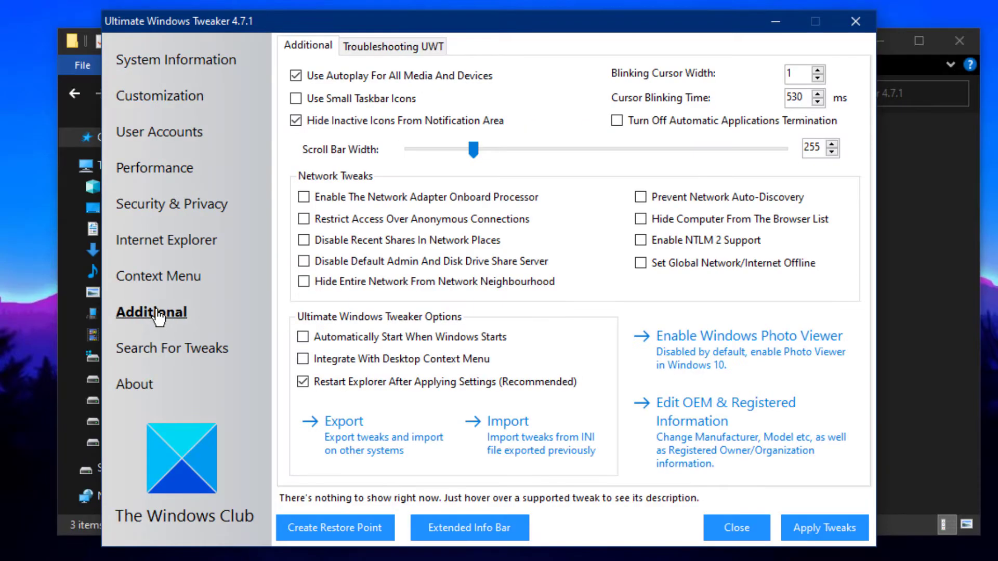
click(303, 383)
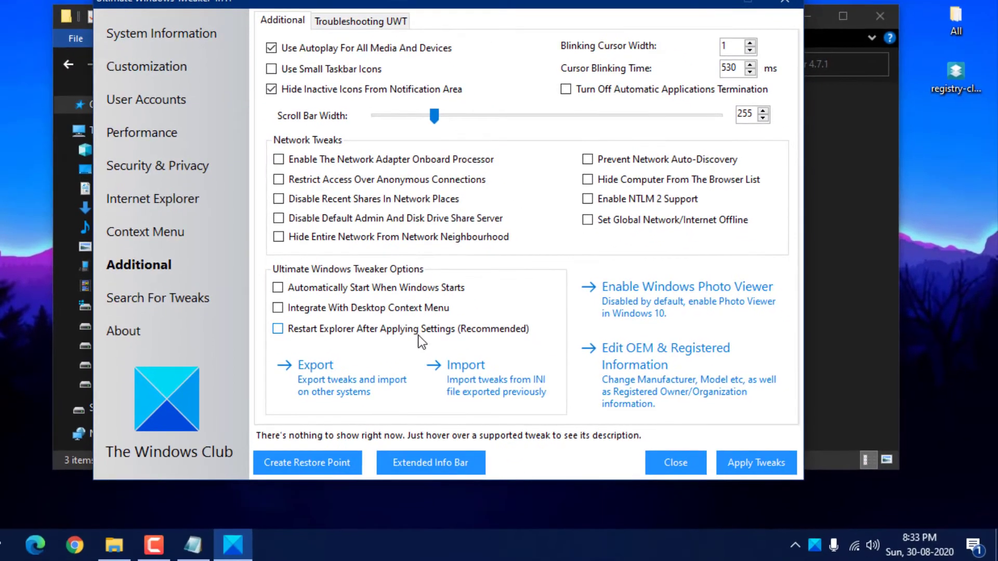
click(756, 463)
click(572, 328)
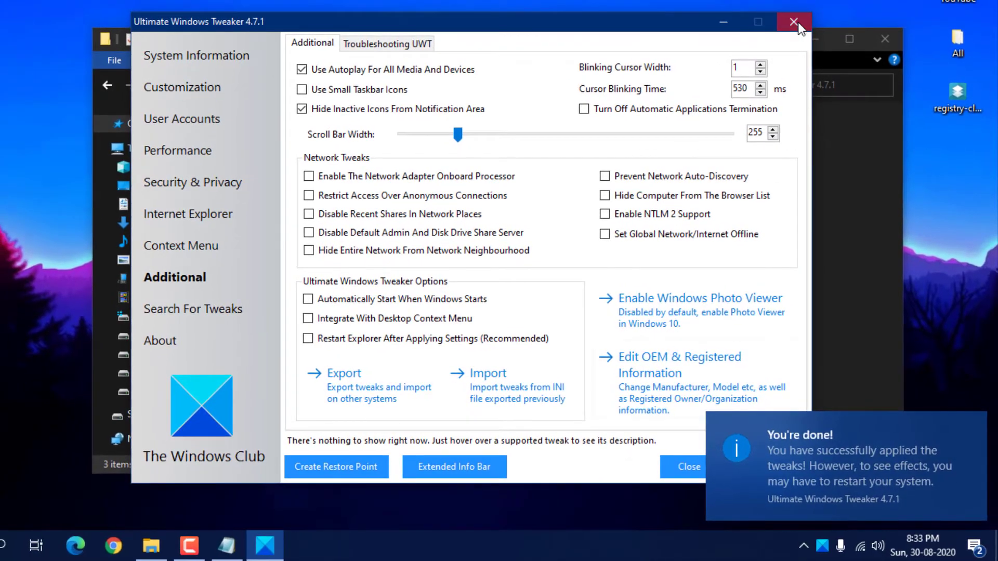
click(794, 22)
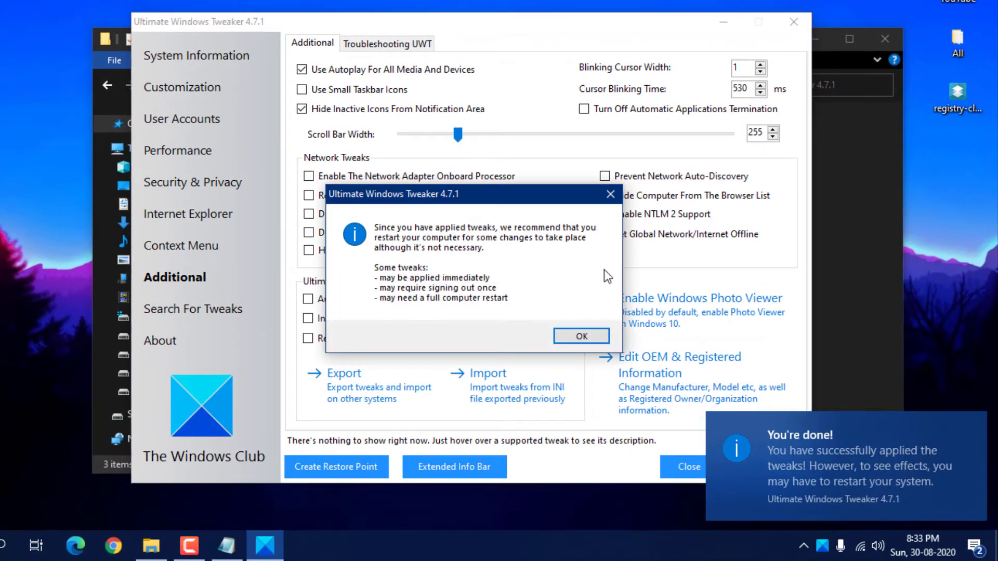
click(558, 336)
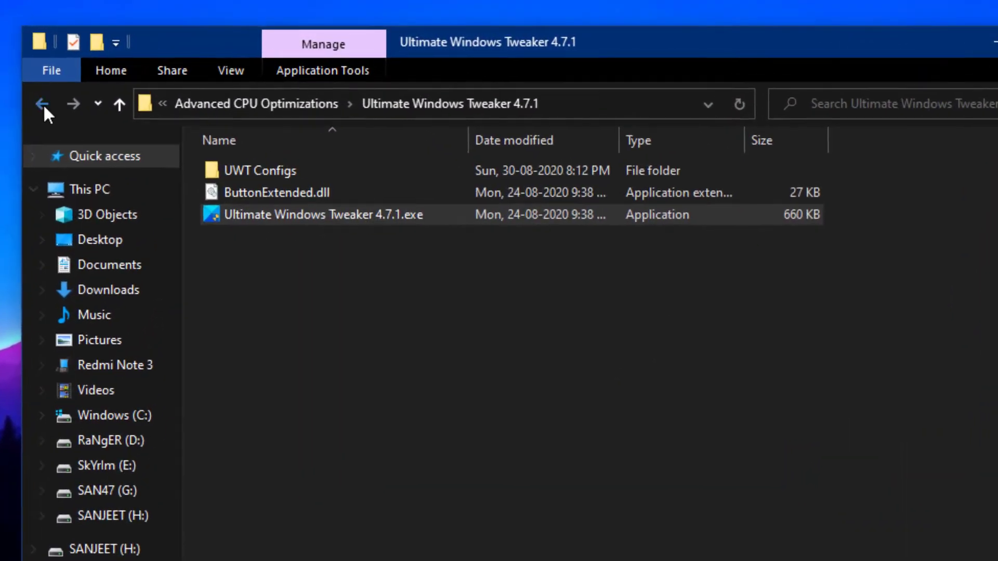
- Return to the main Boost CPU Performance Pack folder and merge Windows 10 CPU Optimizations.reg into the registry
click(107, 85)
click(43, 104)
click(43, 104)
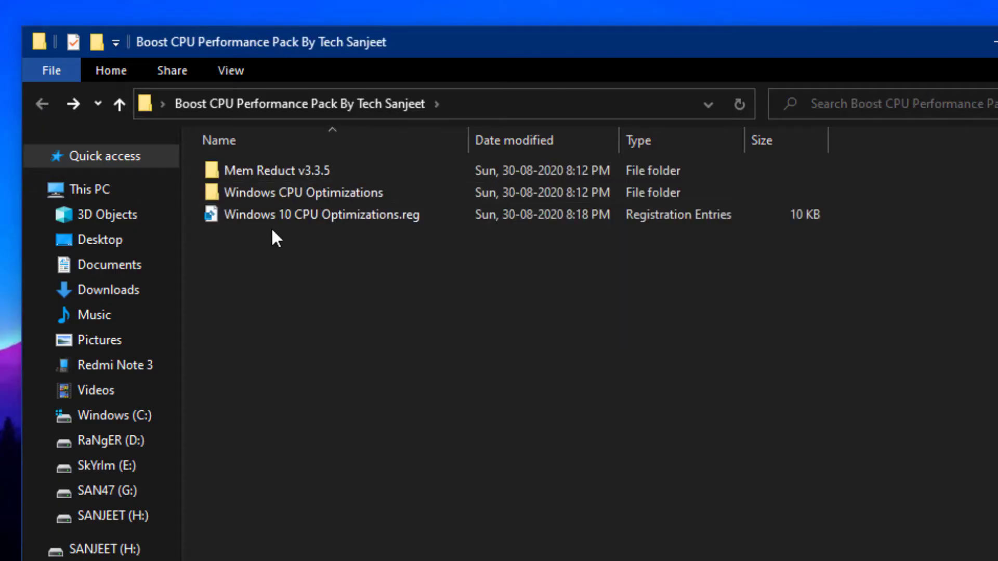
click(232, 214)
click(300, 236)
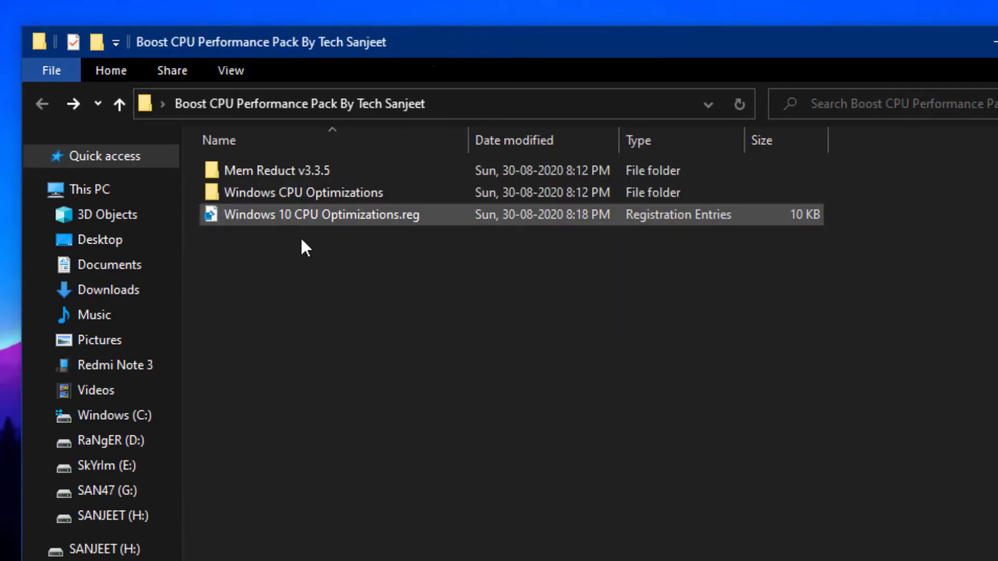
click(291, 214)
double_click(291, 214)
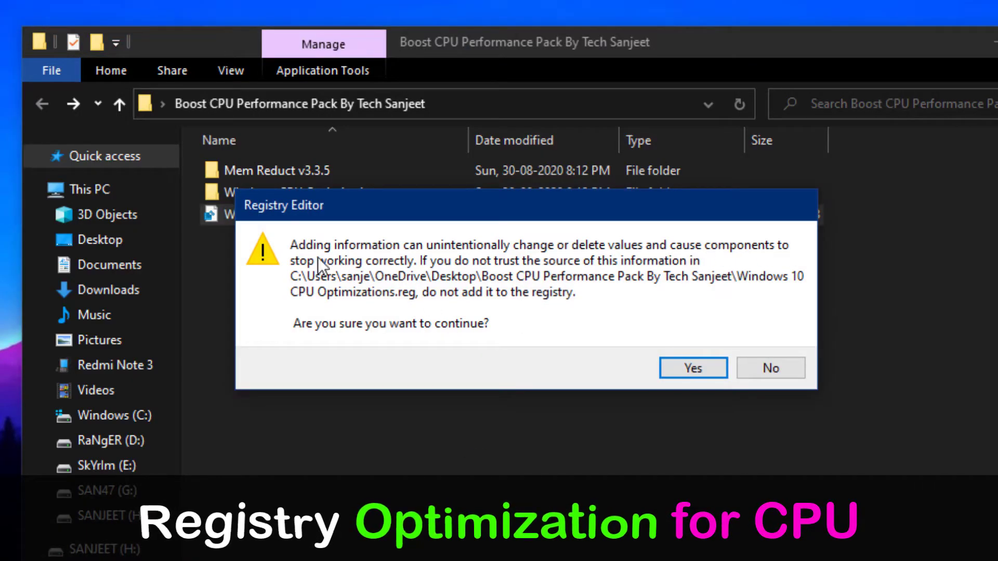
click(671, 366)
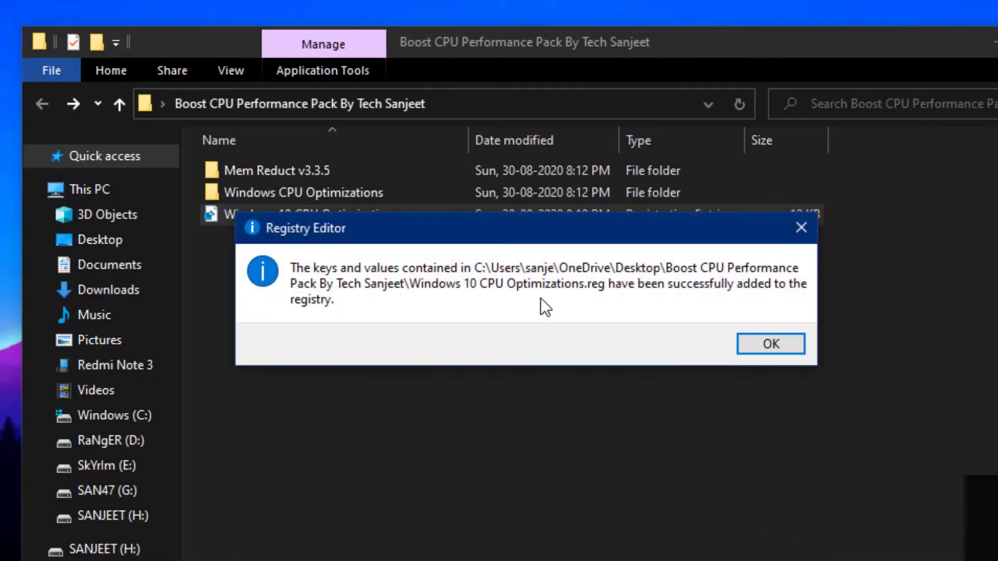
click(758, 342)
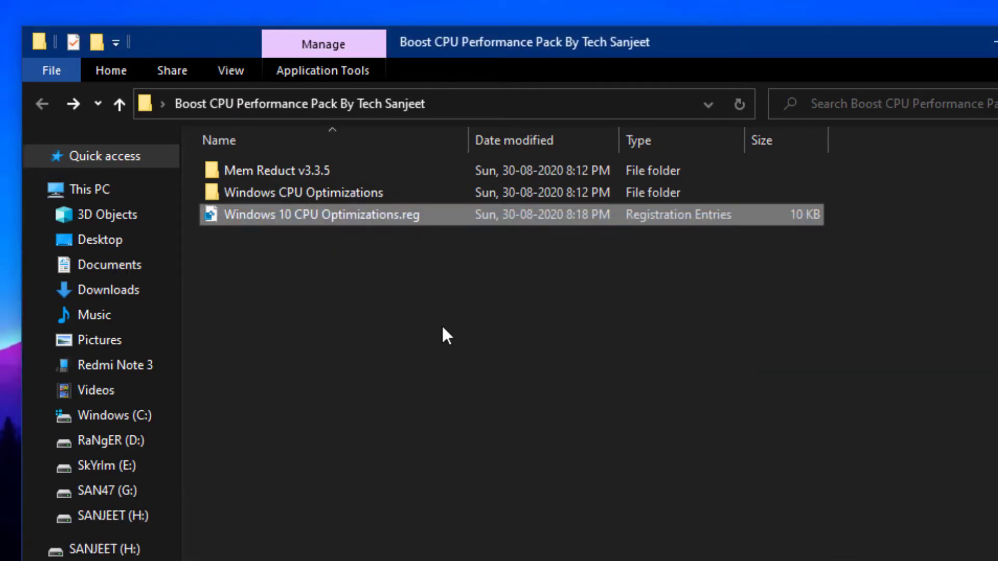
- Install Mem Reduct v3.3.5 to C:\Program Files\Mem Reduct and launch it, declining the language pack update
double_click(268, 172)
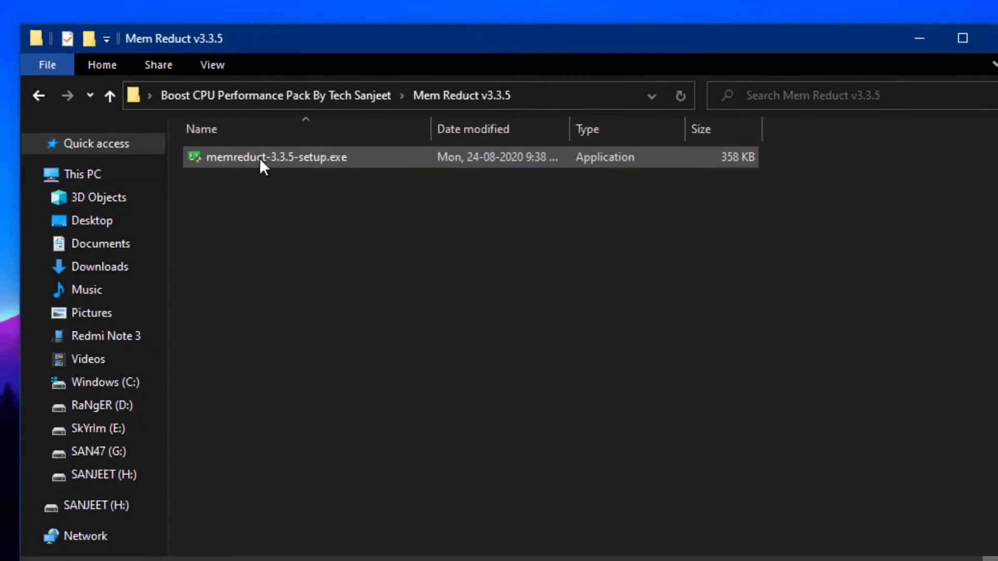
click(289, 163)
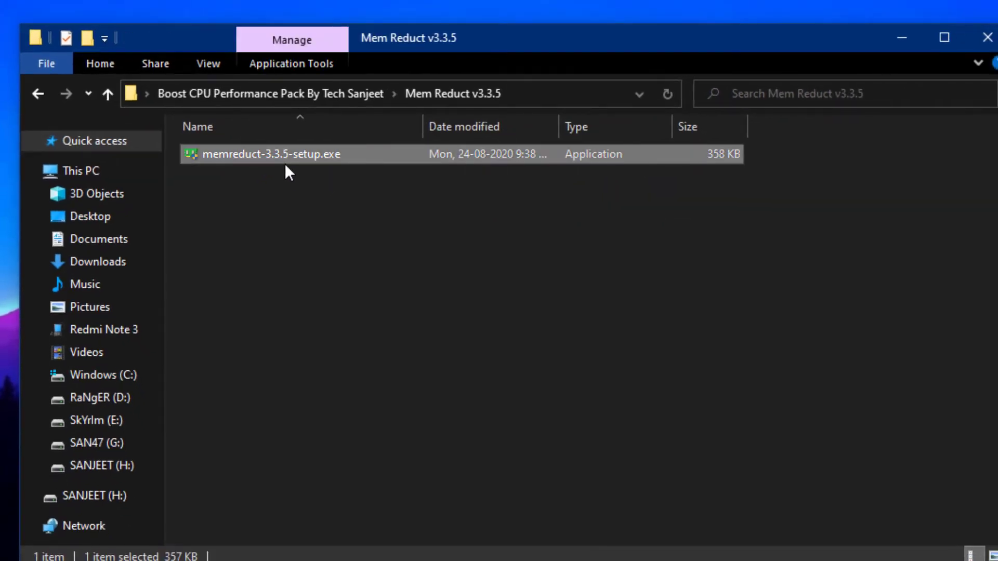
double_click(284, 162)
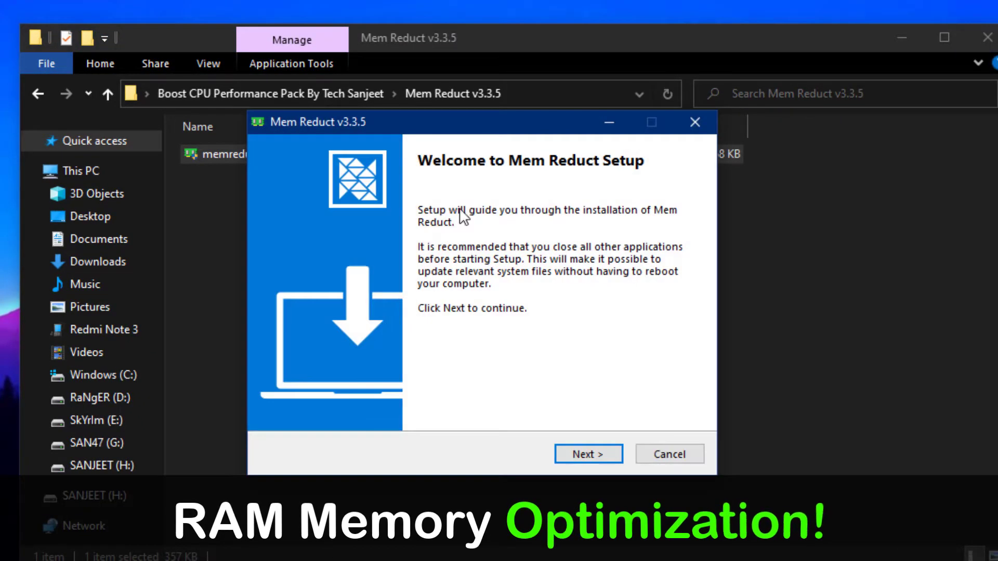
click(587, 454)
click(590, 455)
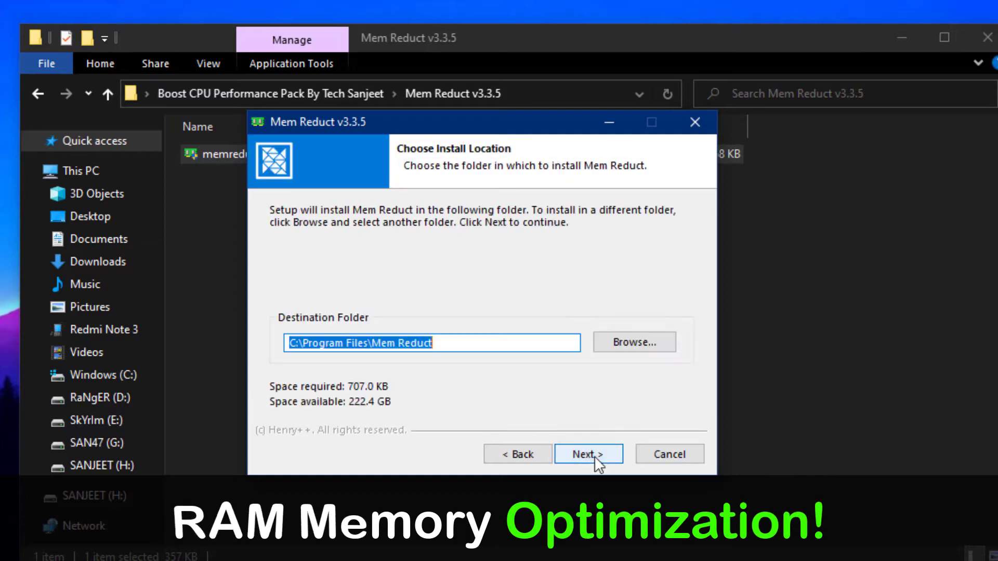
click(595, 456)
click(594, 456)
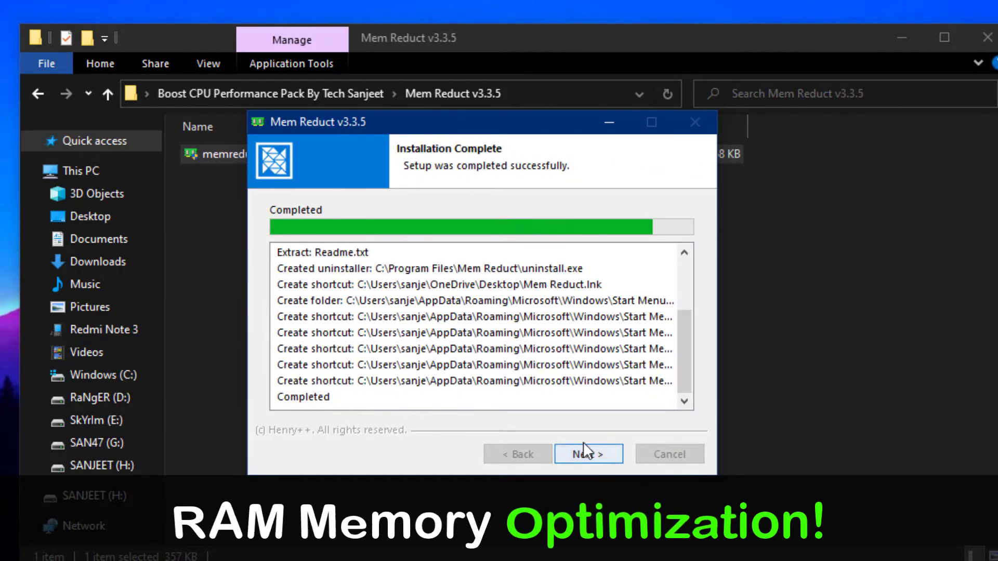
click(589, 454)
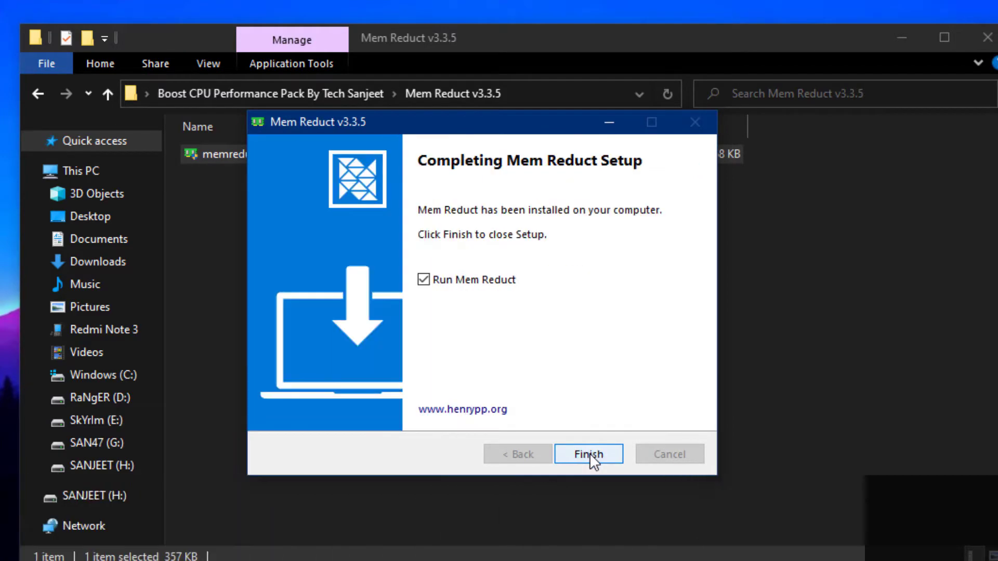
click(590, 453)
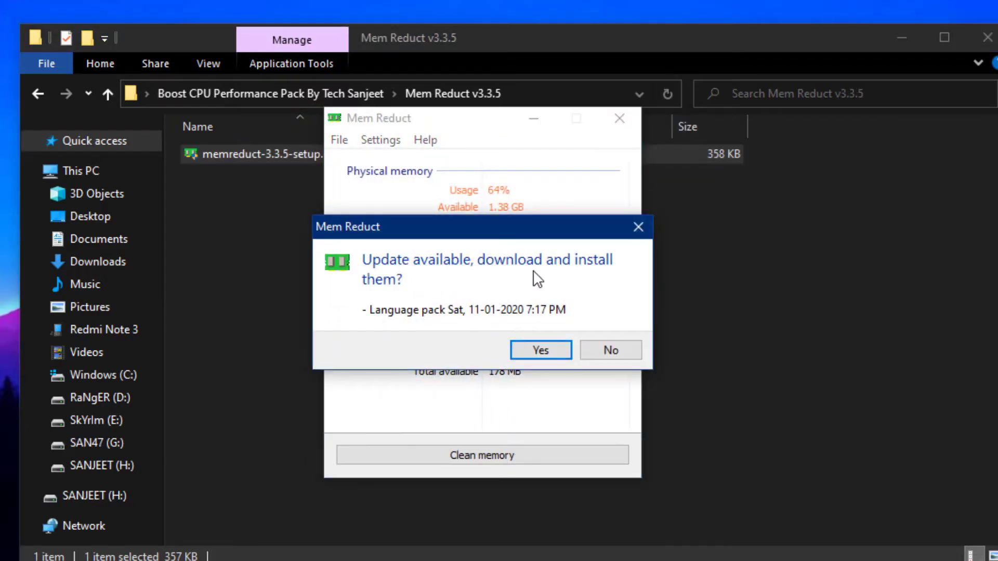
click(603, 353)
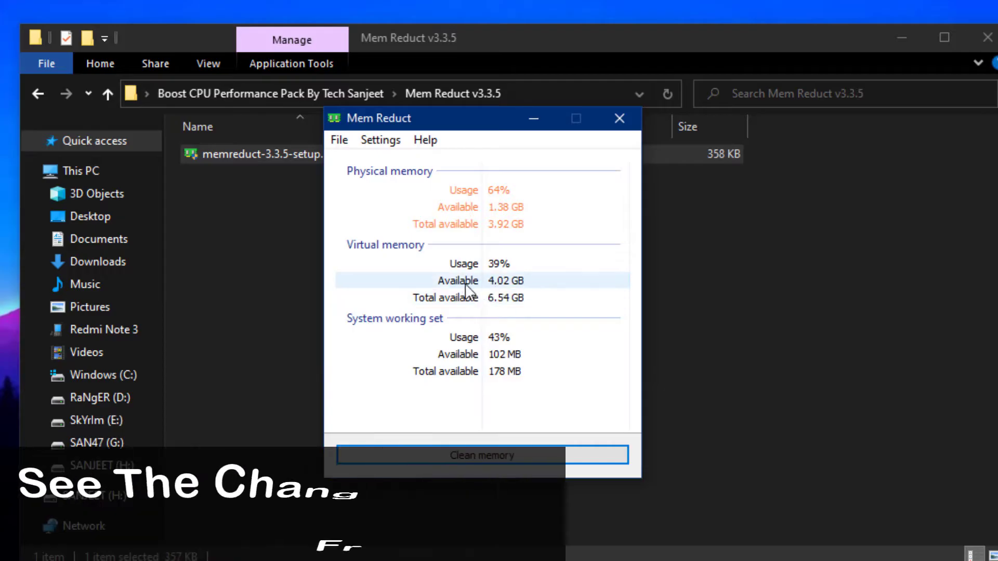
- Enable Always on top, Load on system startup and Start minimized in Mem Reduct's general settings
click(339, 140)
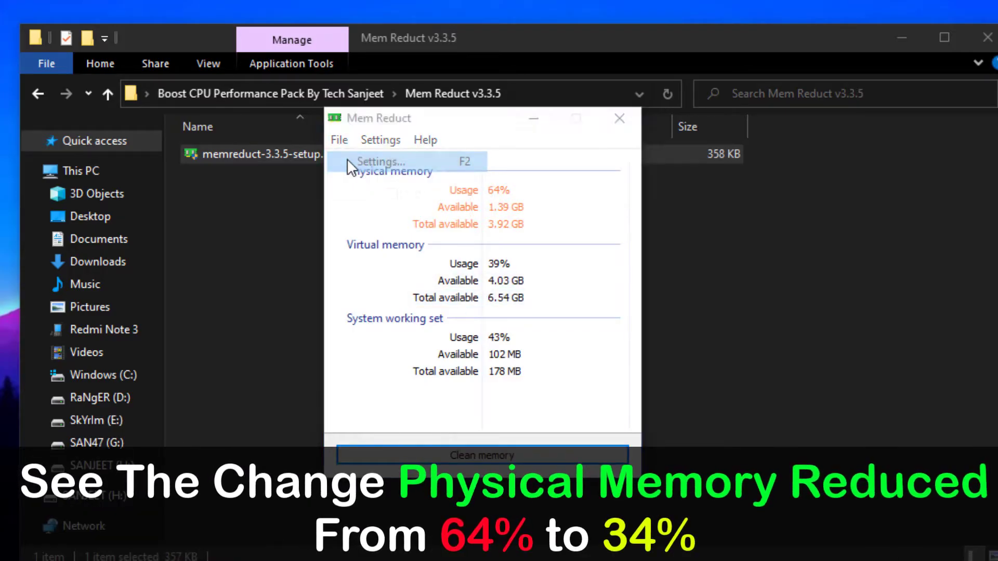
click(350, 162)
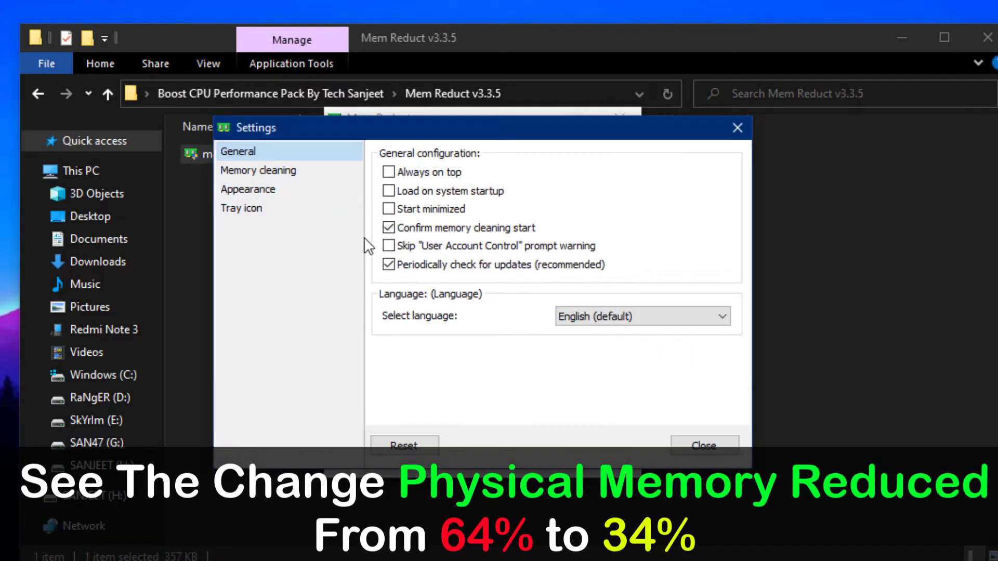
click(410, 172)
click(418, 192)
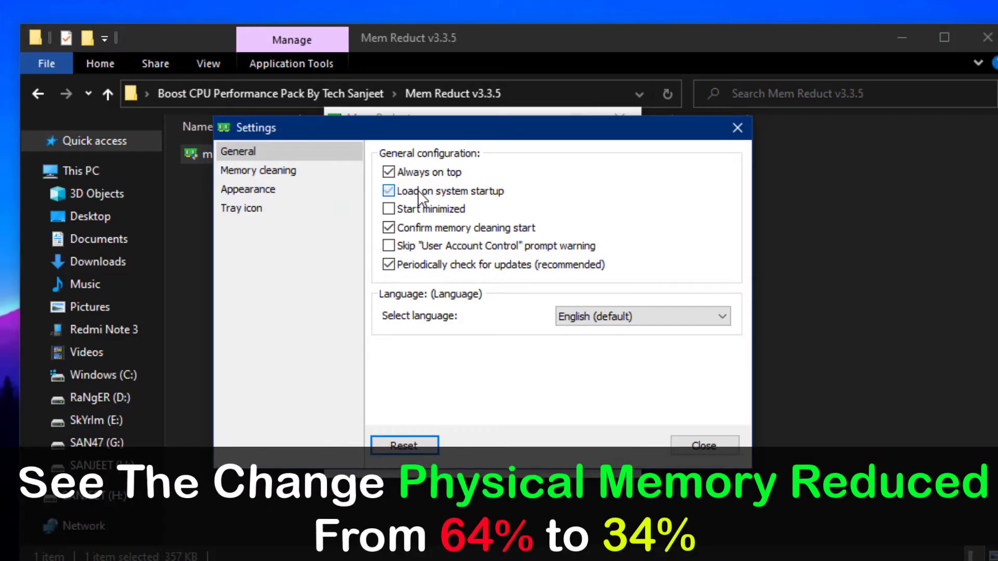
click(457, 210)
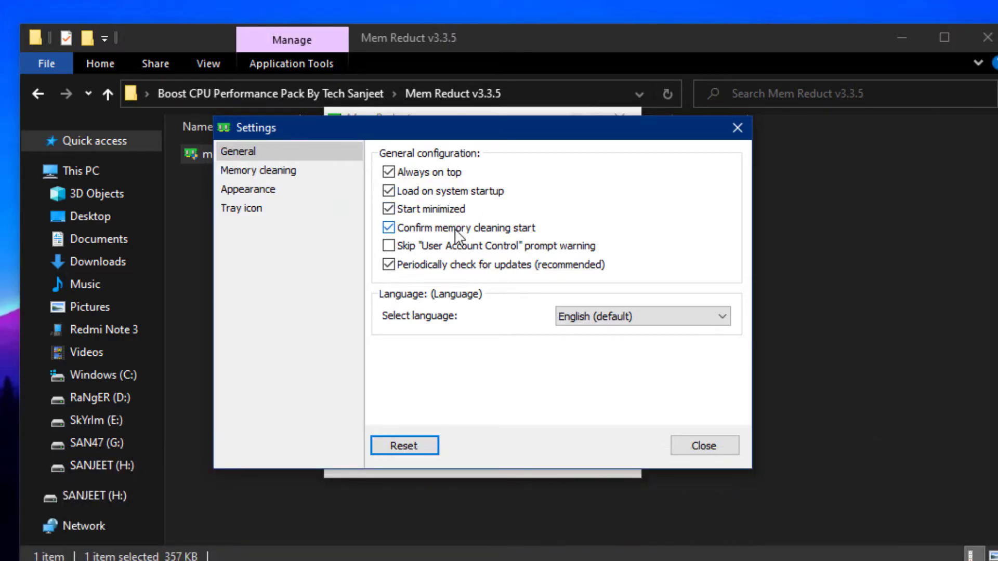
click(697, 445)
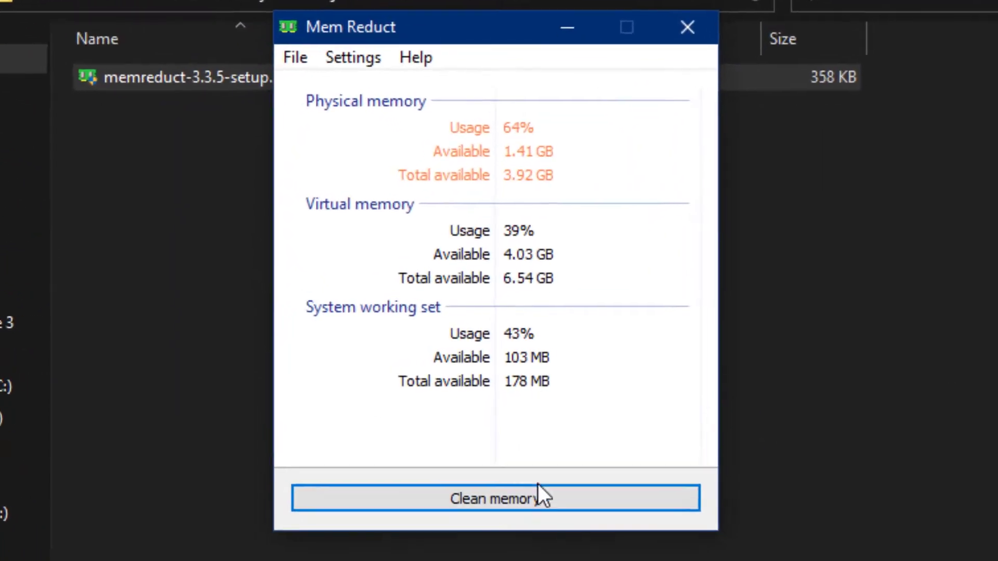
- Clean the system memory with Mem Reduct, review the physical memory usage and close its window
click(497, 458)
click(567, 323)
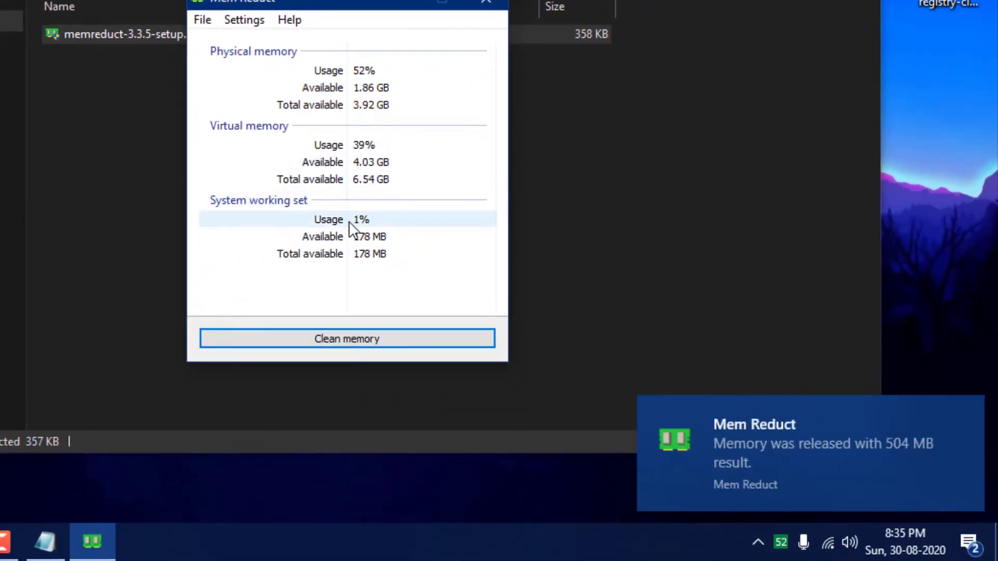
mouse_move(824, 459)
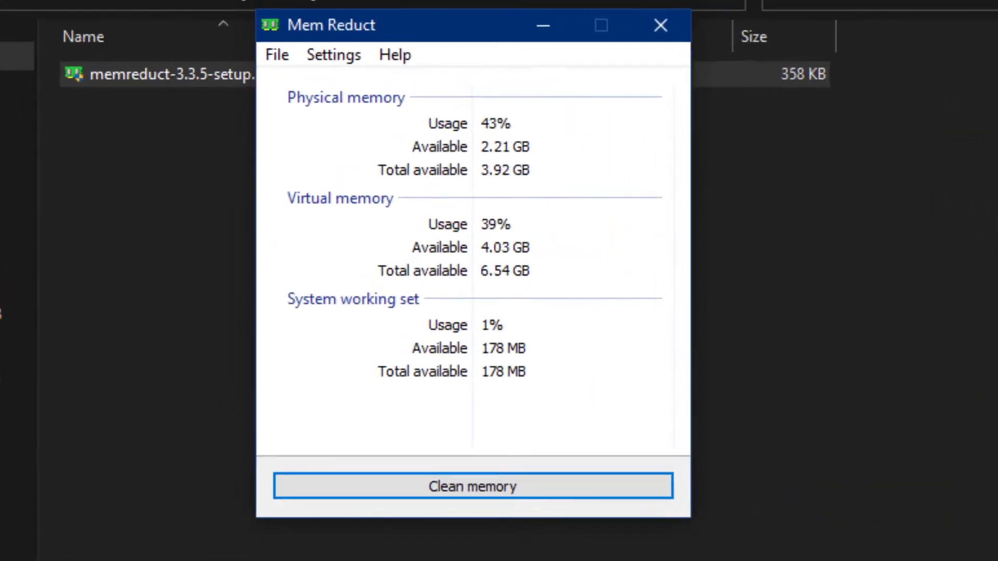
click(560, 250)
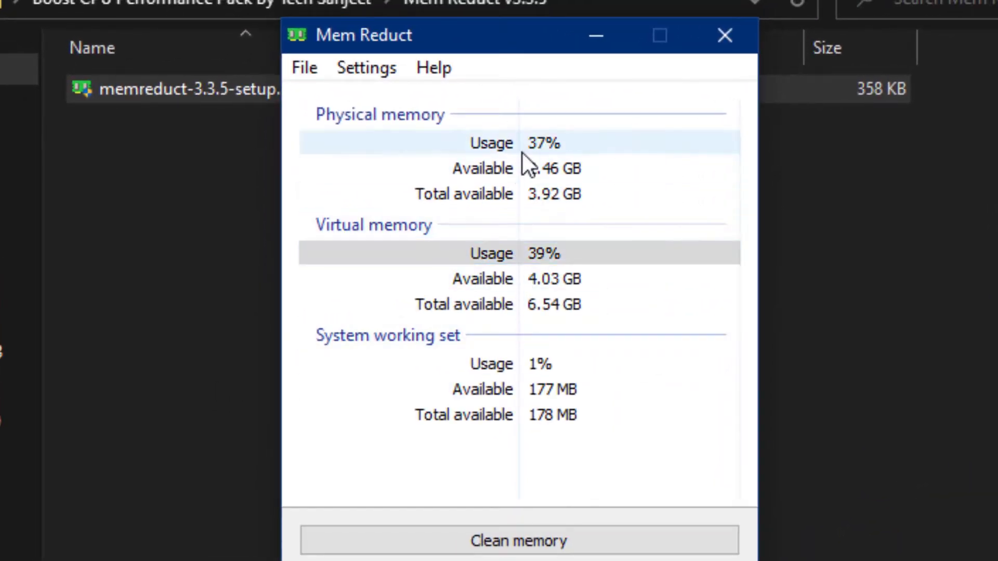
click(725, 35)
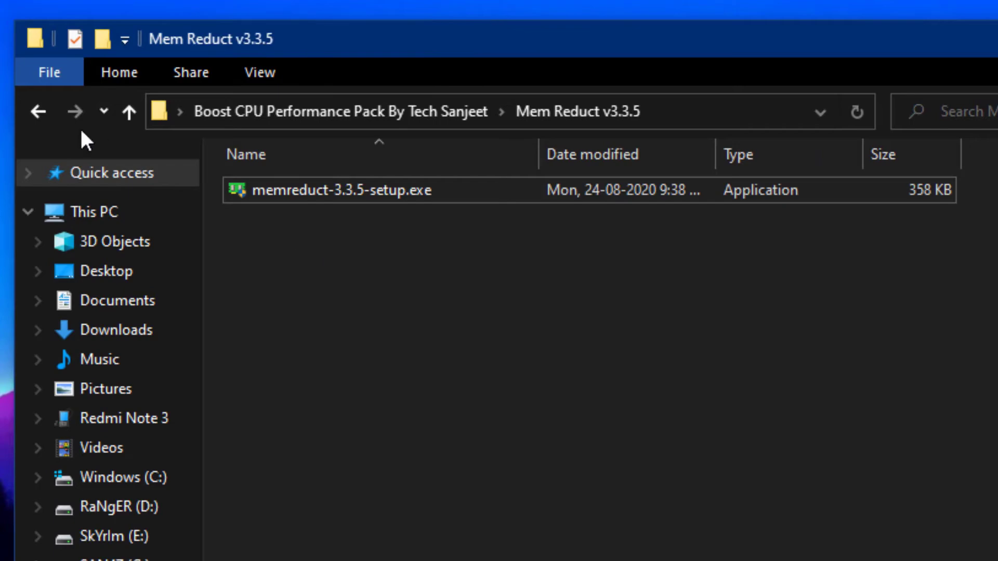
- Move registry-cleaner-setup.exe from the desktop into the main Boost CPU Performance Pack folder
key(alt+Left)
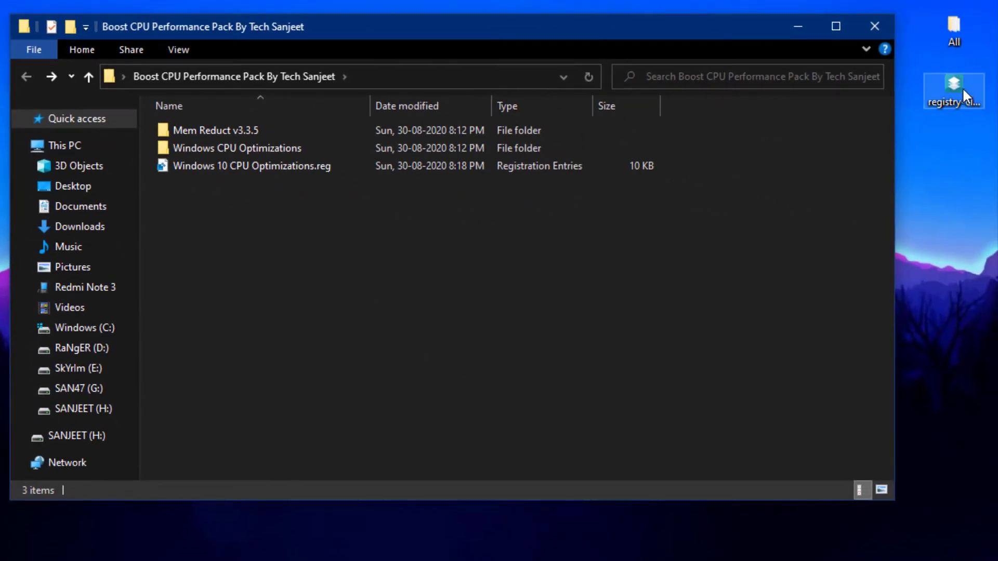
drag(962, 86, 229, 254)
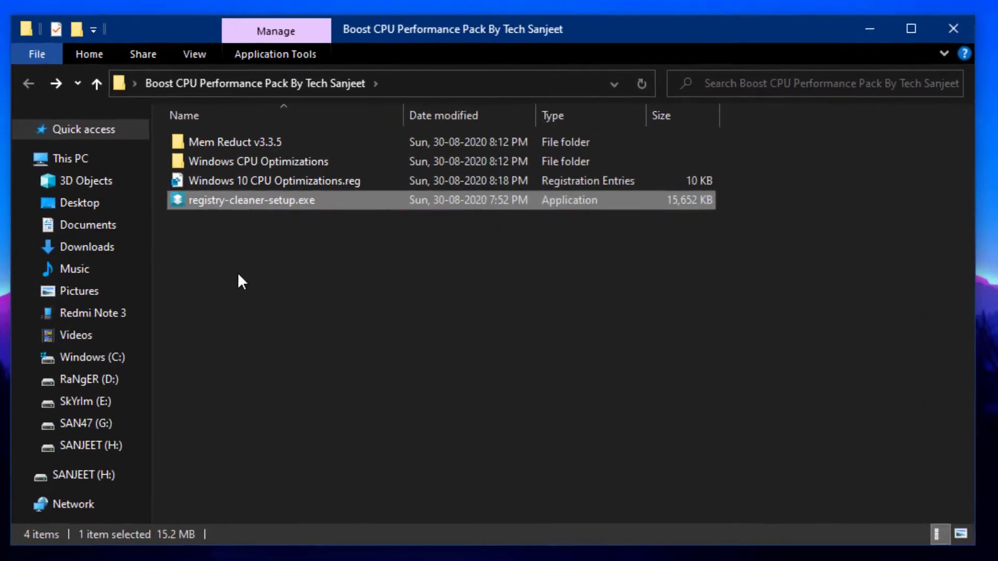
- Run registry-cleaner-setup.exe from the pack folder and install Auslogics Registry Cleaner 8, accepting the optional BoostSpeed offer
click(241, 214)
click(224, 201)
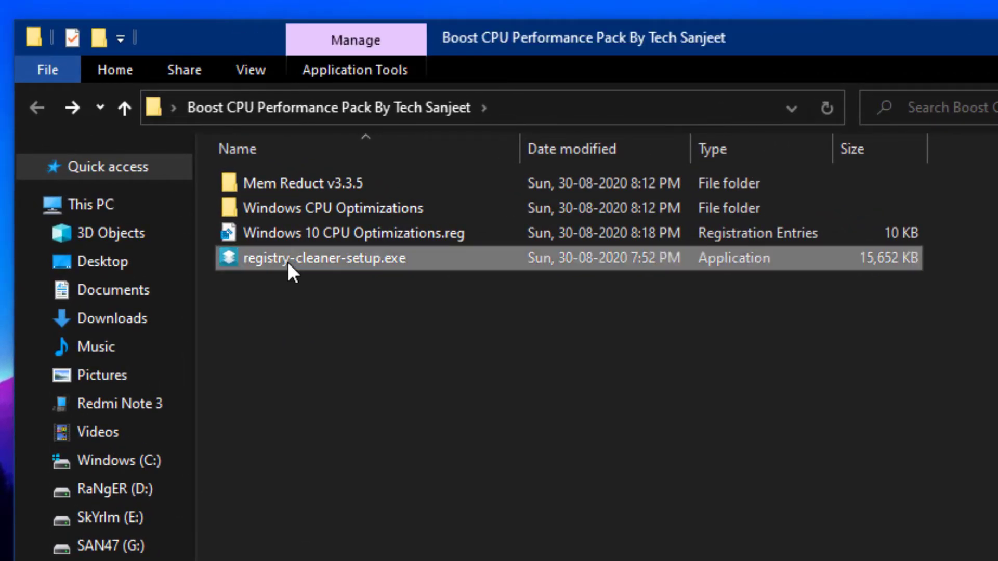
double_click(335, 259)
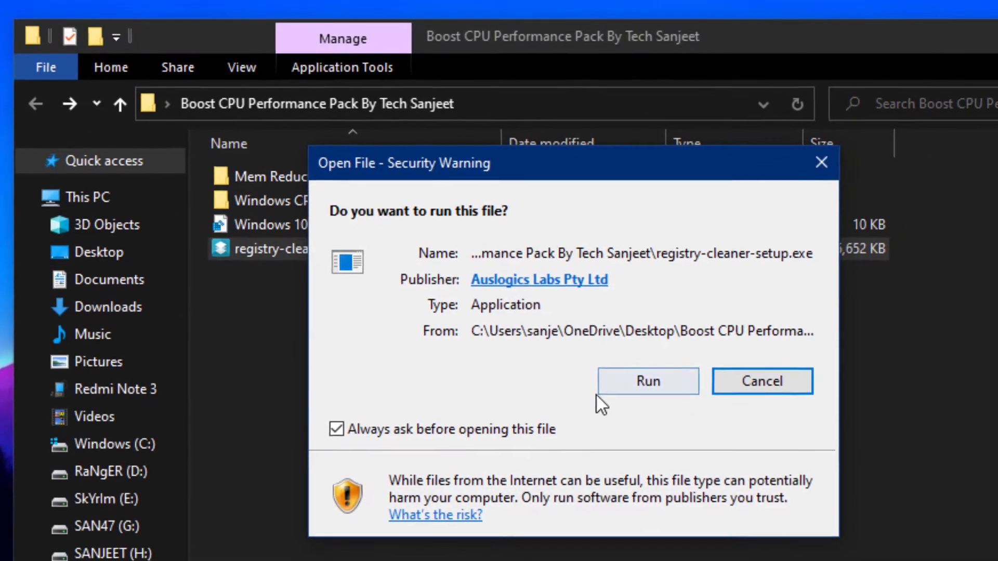
click(624, 389)
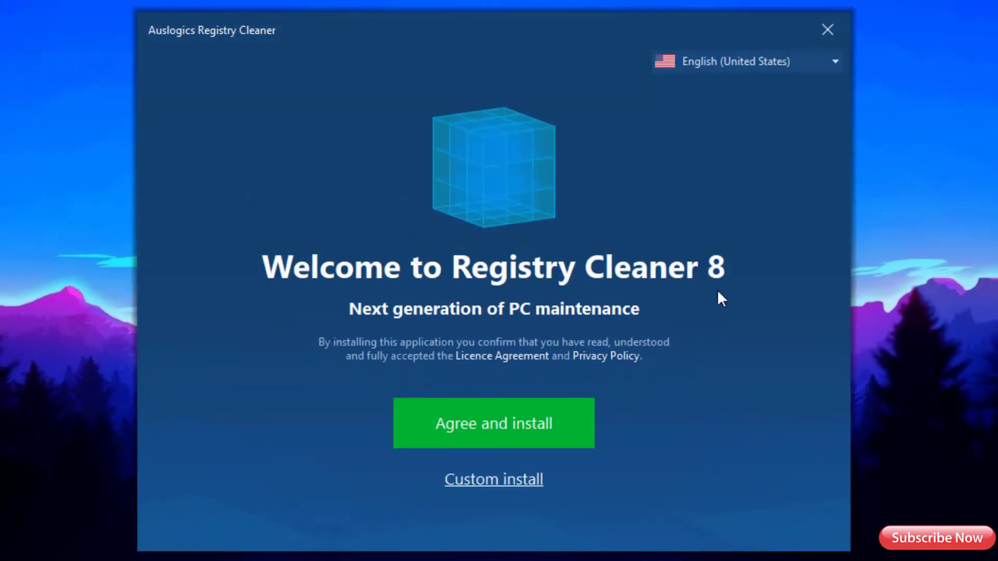
click(494, 437)
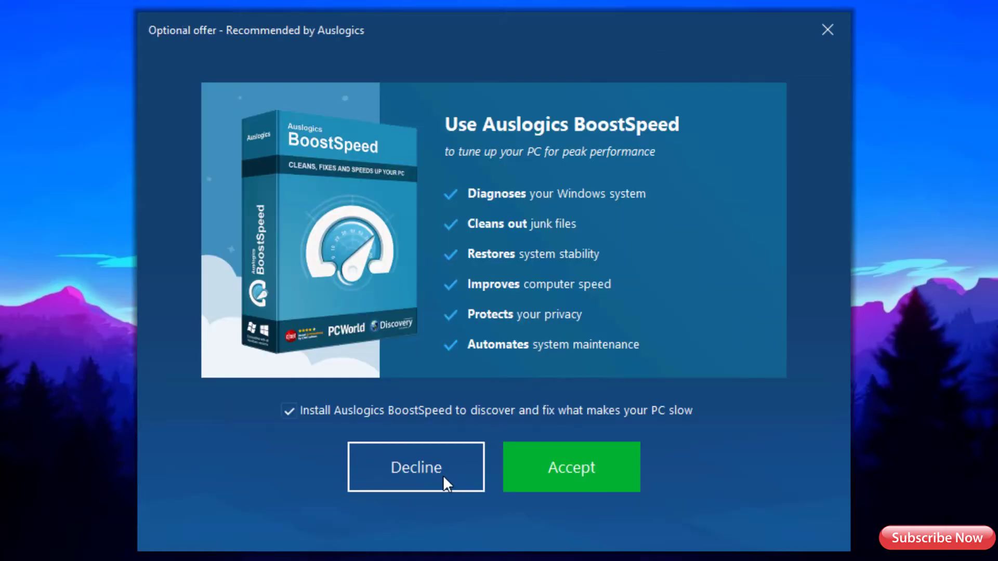
click(443, 475)
click(576, 471)
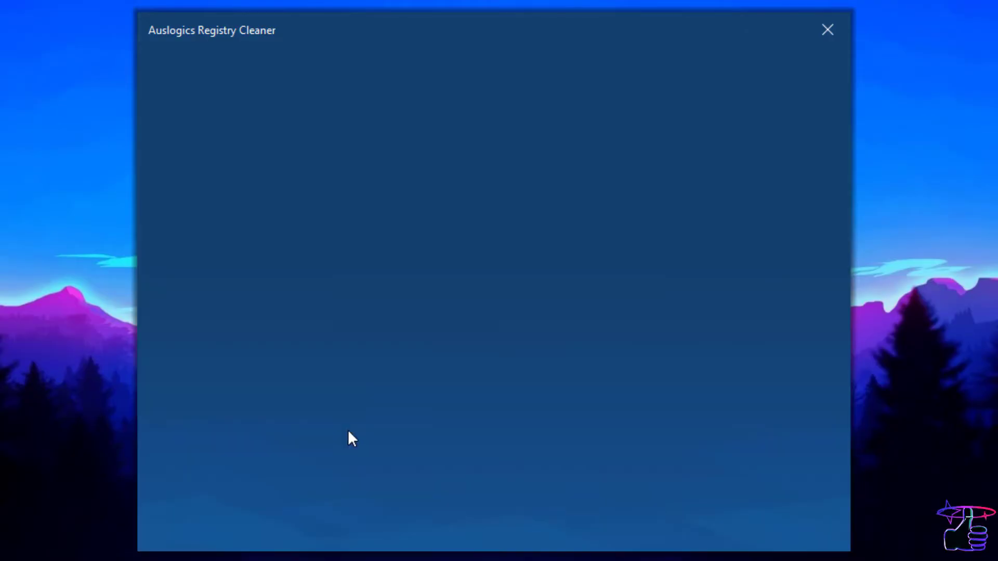
- Finish the setup and run Scan and Resolve on the registry with the default categories in Auslogics Registry Cleaner
click(509, 484)
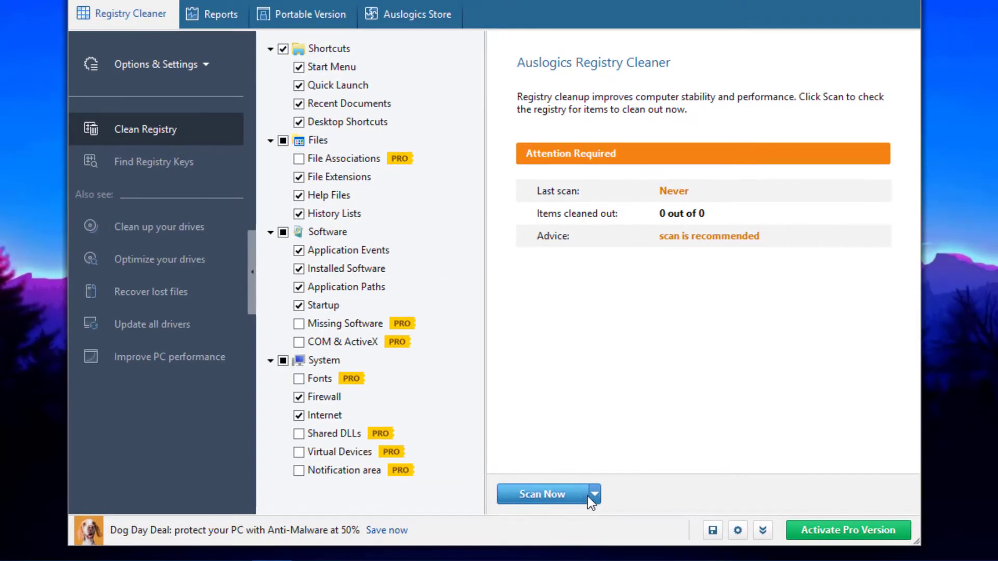
click(604, 542)
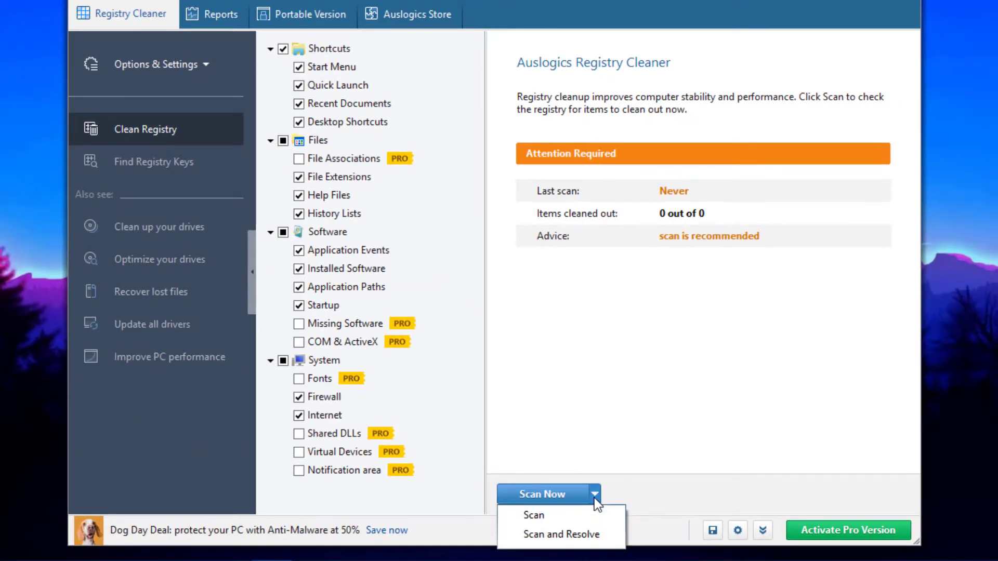
click(570, 534)
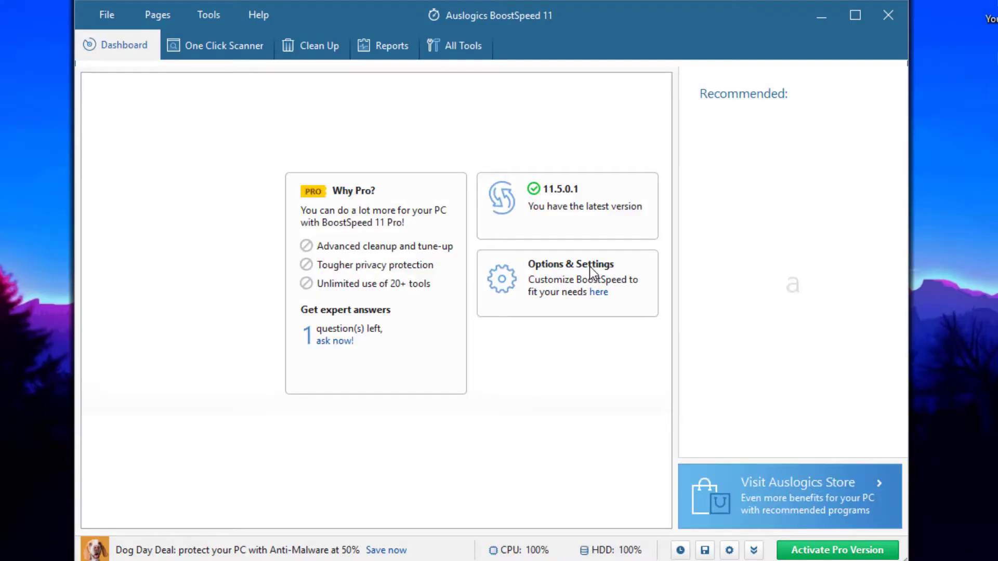
- Scan the Windows (C:) and RaNgER (D:) drives with BoostSpeed's Deep Disk Cleaner and clean up all junk files found
click(318, 47)
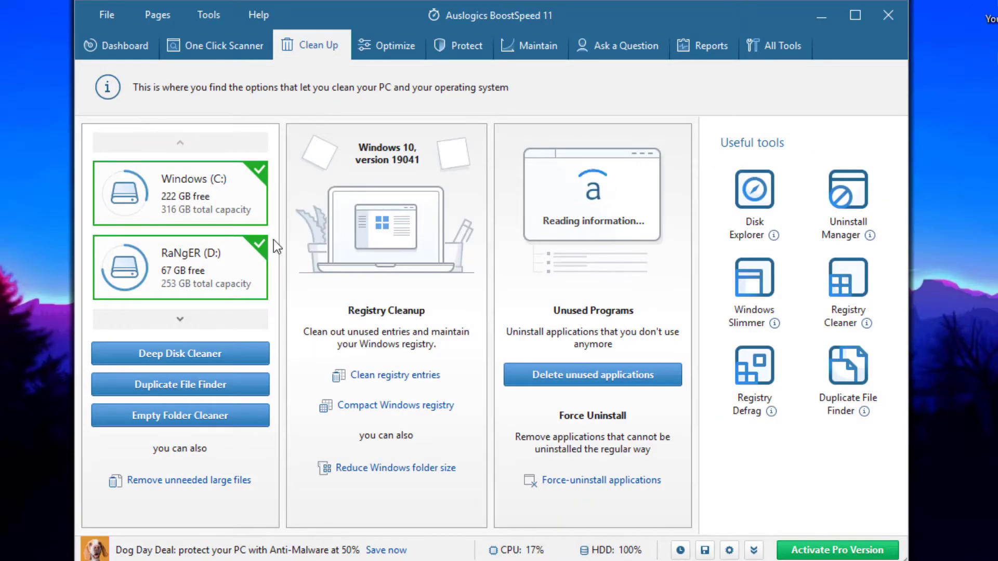
click(207, 357)
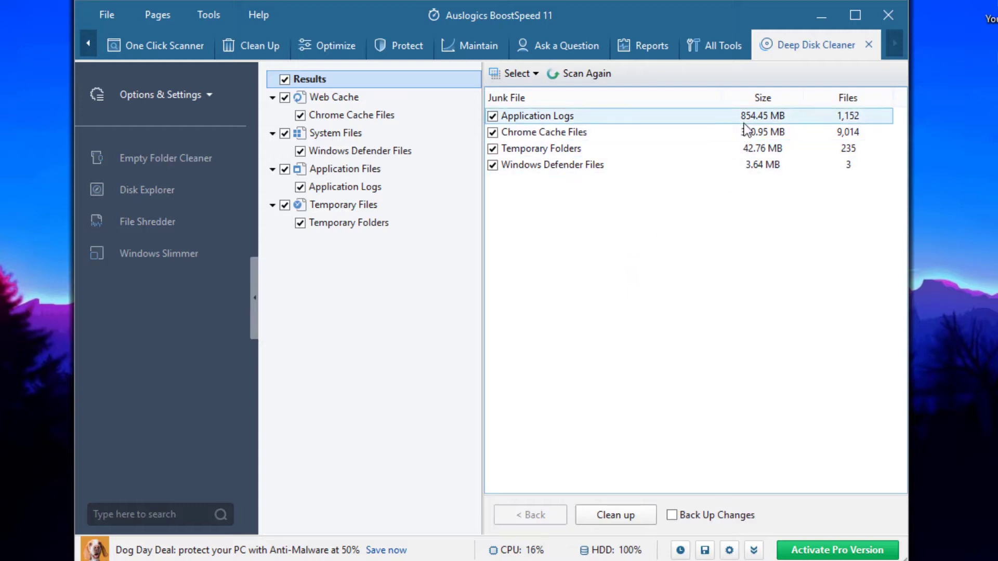
click(632, 514)
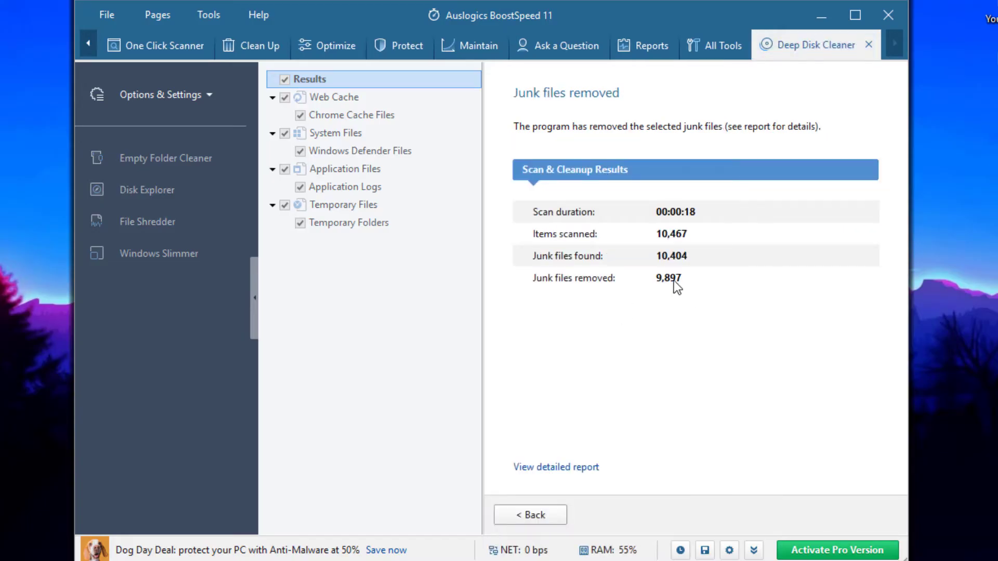
click(533, 515)
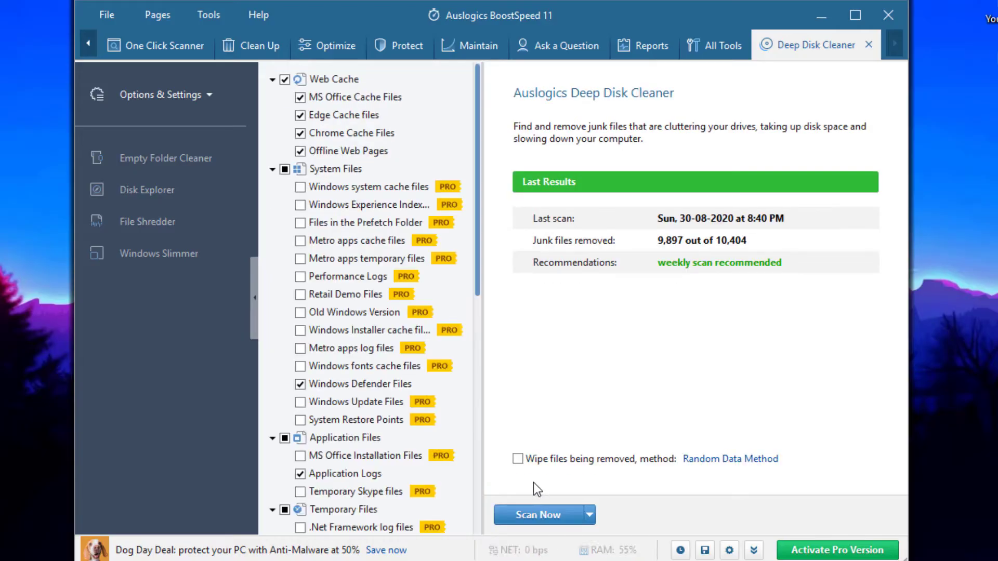
- Examine the Disk Space, Stability and Performance items included in the One Click Scanner
click(89, 43)
click(248, 47)
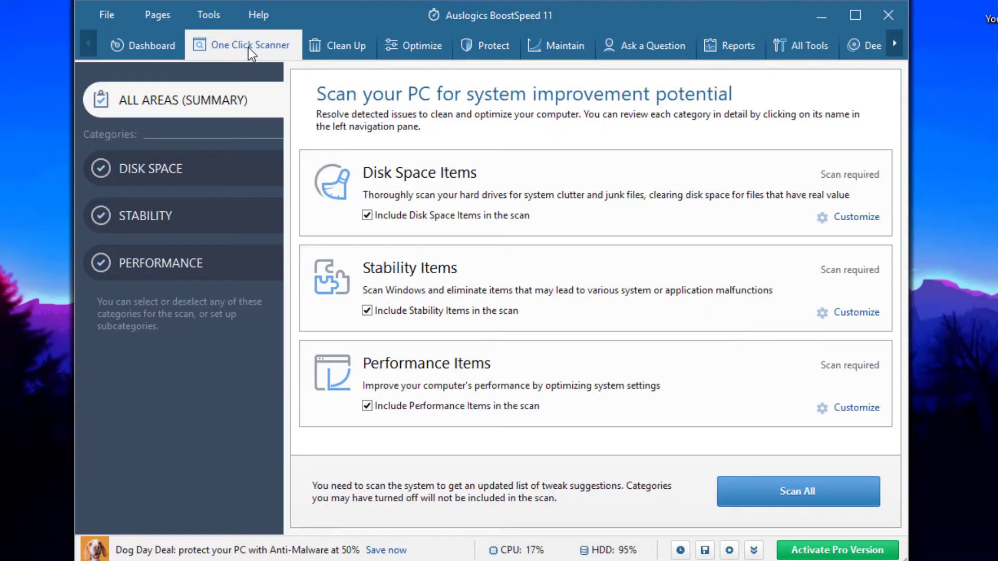
click(185, 170)
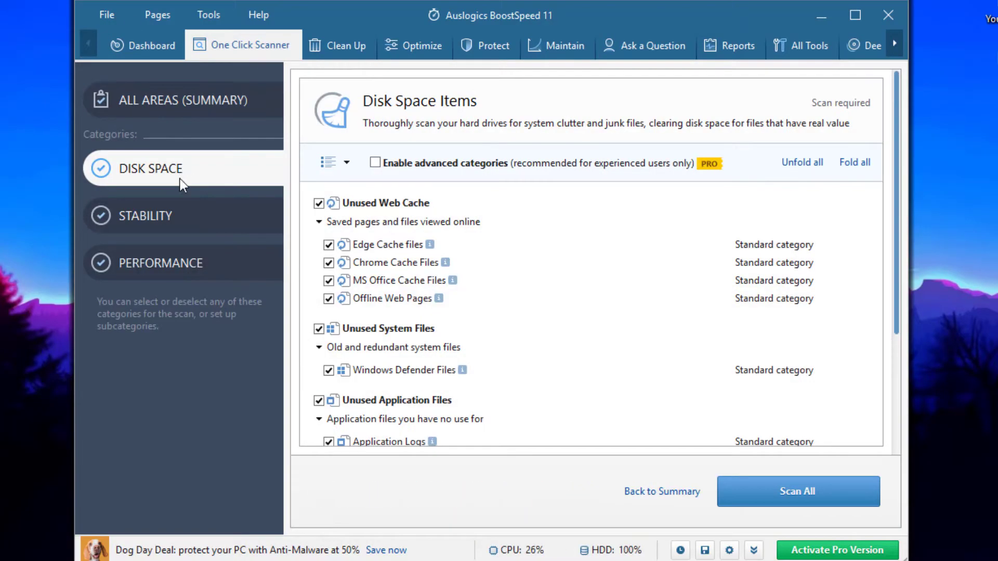
scroll(450, 275, down, 2)
scroll(450, 275, down, 4)
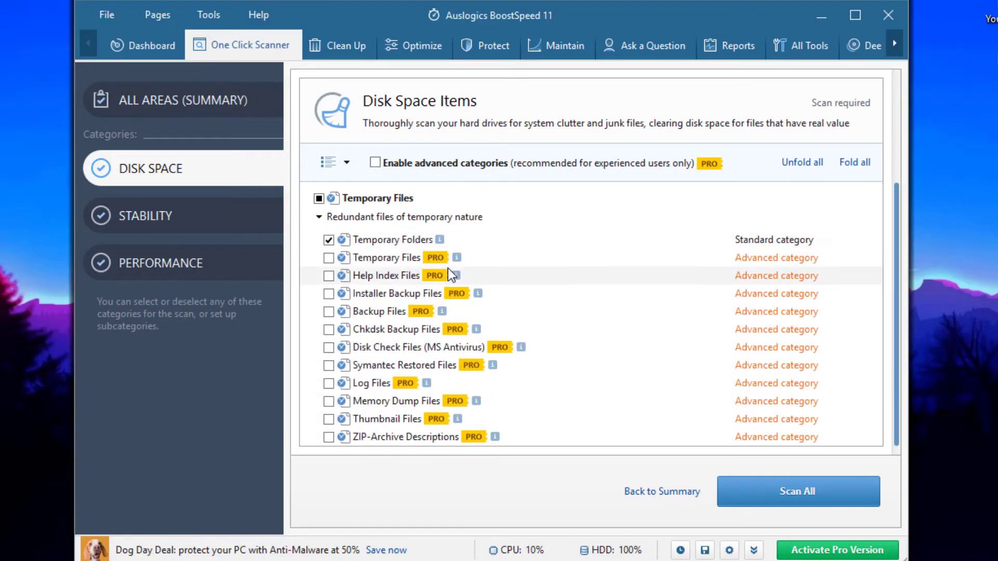
scroll(448, 268, up, 3)
click(200, 215)
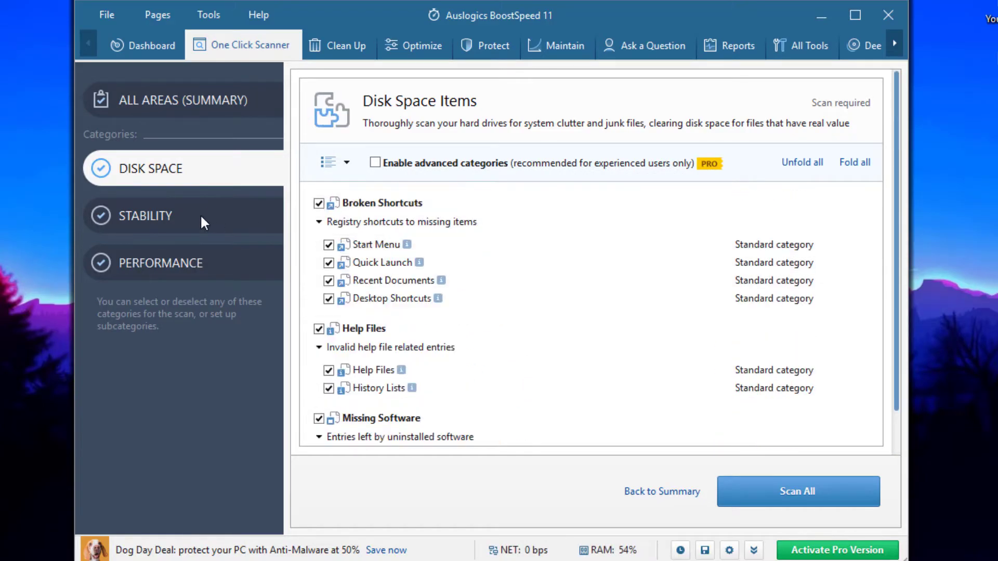
scroll(425, 276, down, 3)
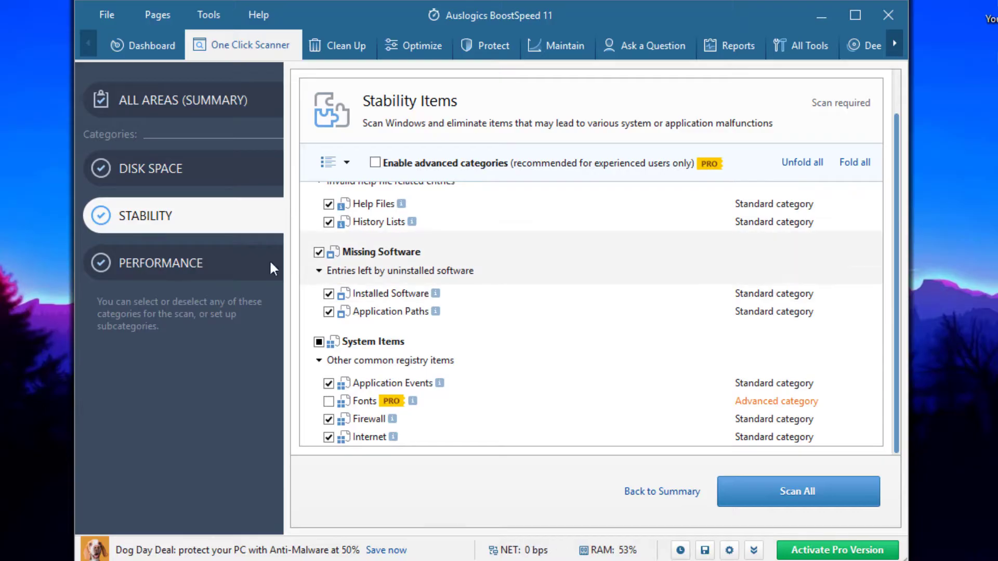
click(208, 262)
scroll(429, 285, down, 1)
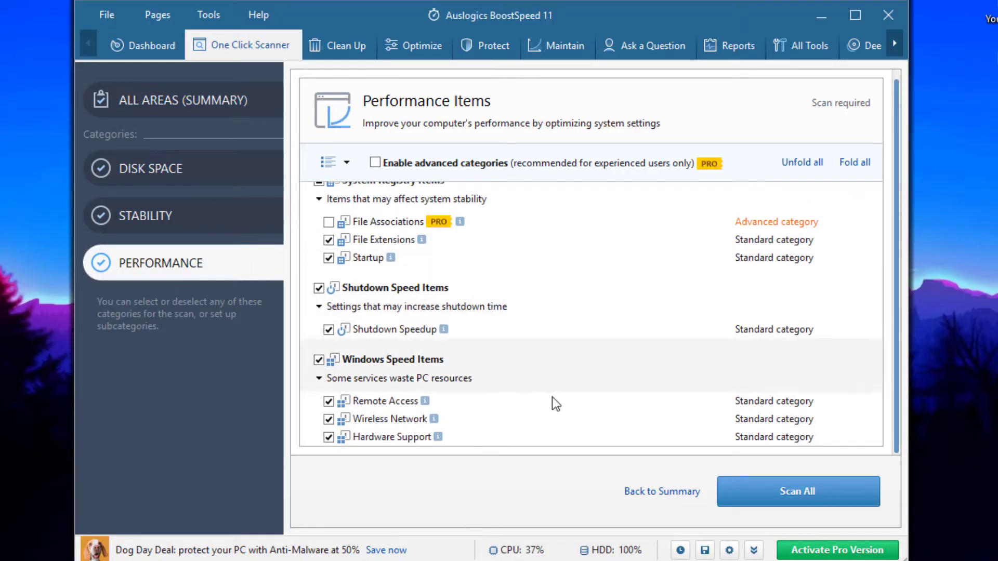
- Scan all One Click Scanner categories and resolve all detected issues
click(787, 494)
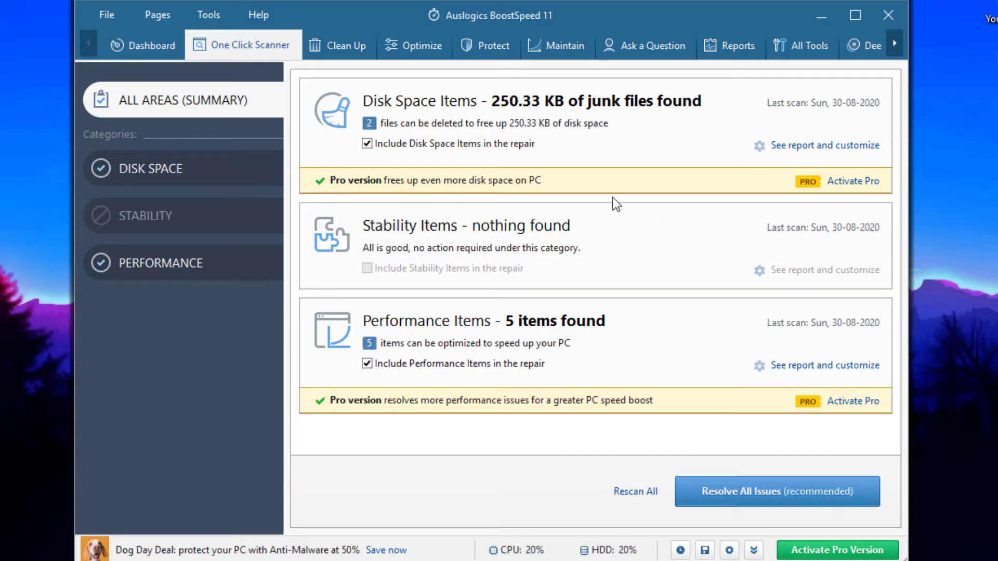
click(728, 496)
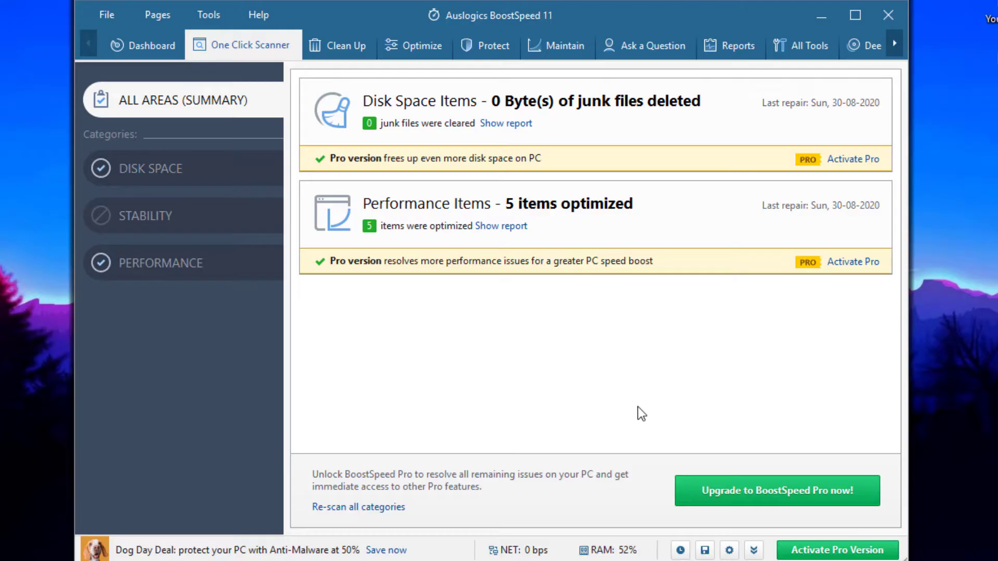
- Open BoostSpeed's Registry Cleaner tool and scan the registry with the default categories
click(143, 45)
click(158, 14)
mouse_move(201, 21)
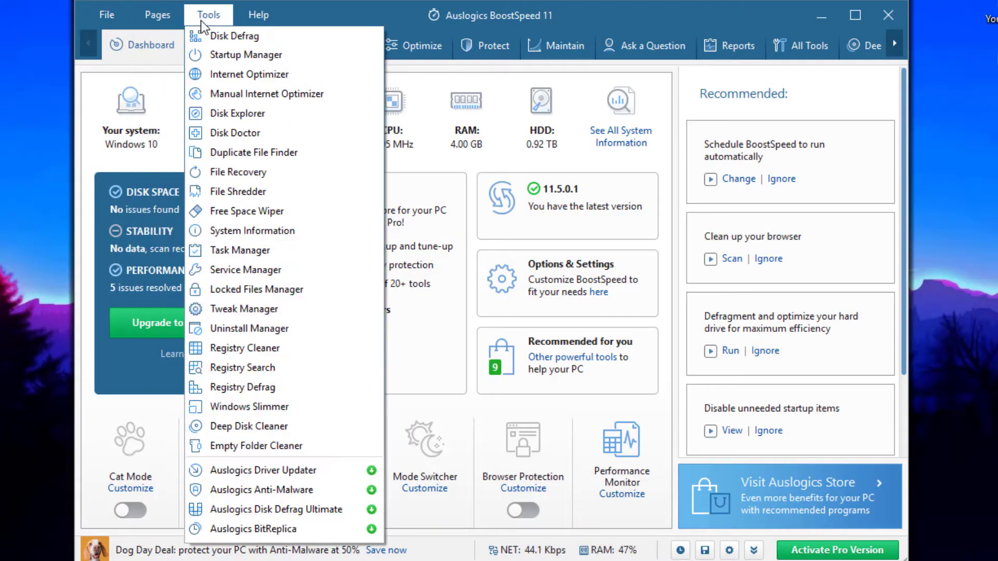
click(231, 350)
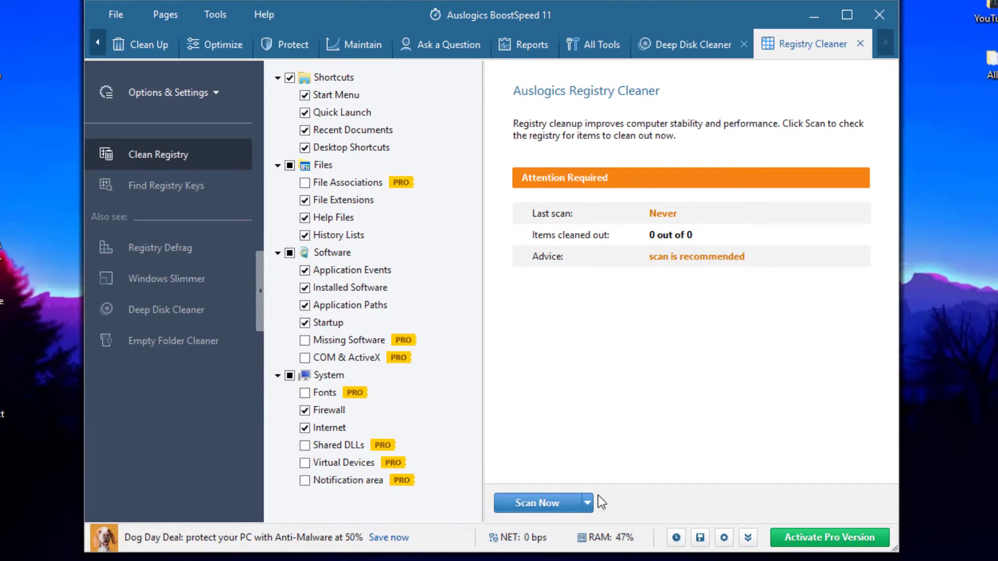
click(587, 504)
click(564, 519)
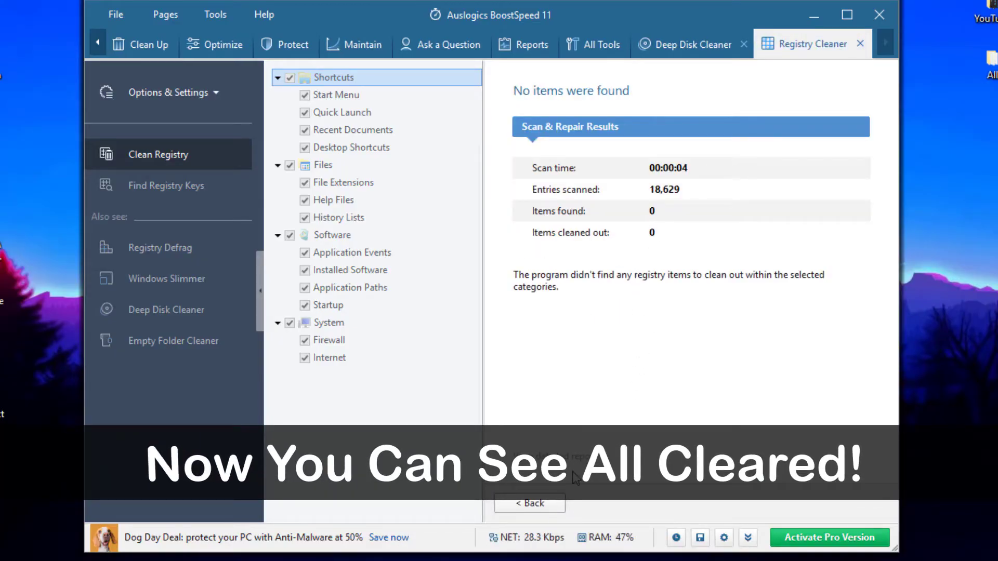
click(548, 507)
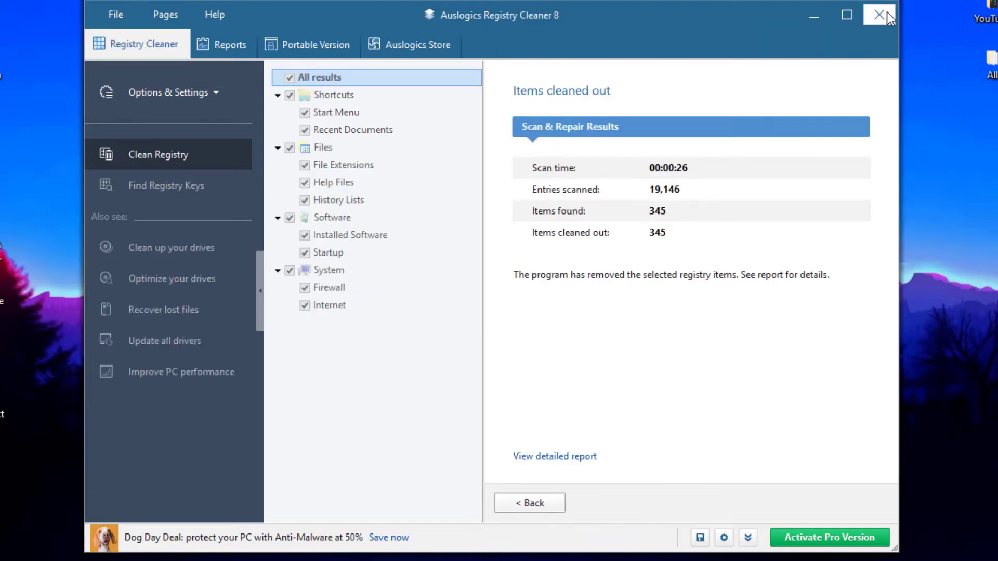
- Close the Auslogics Registry Cleaner 8 window while keeping the program monitoring the registry in the background
click(884, 13)
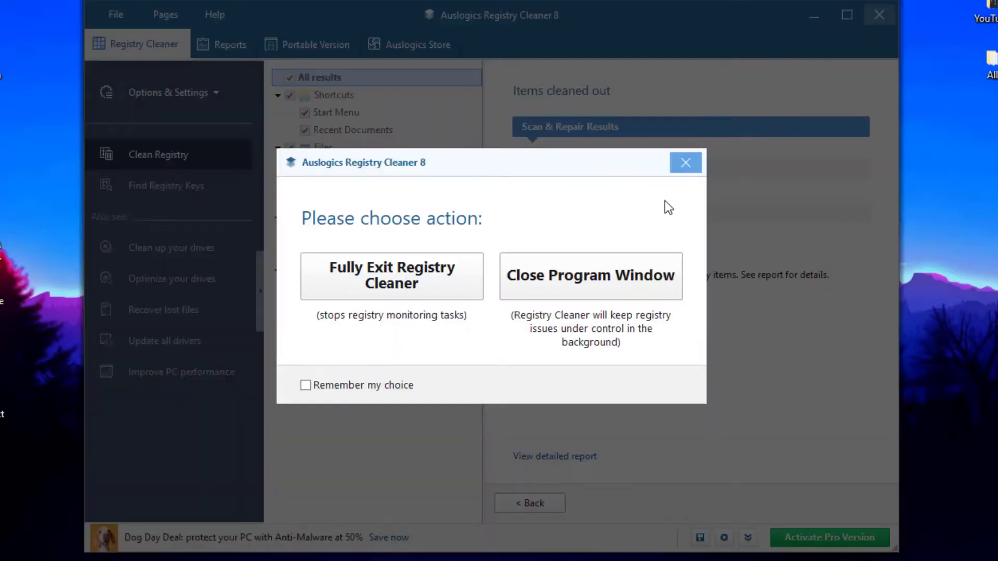
click(619, 286)
right_click(608, 223)
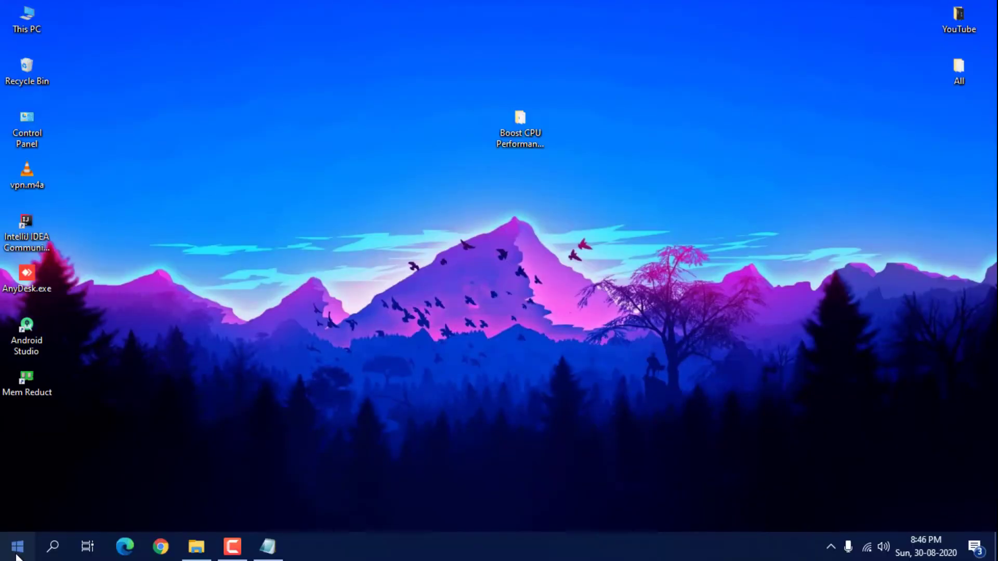
- In the Windows power and sleep settings, set the PC to never go to sleep when plugged in
click(17, 546)
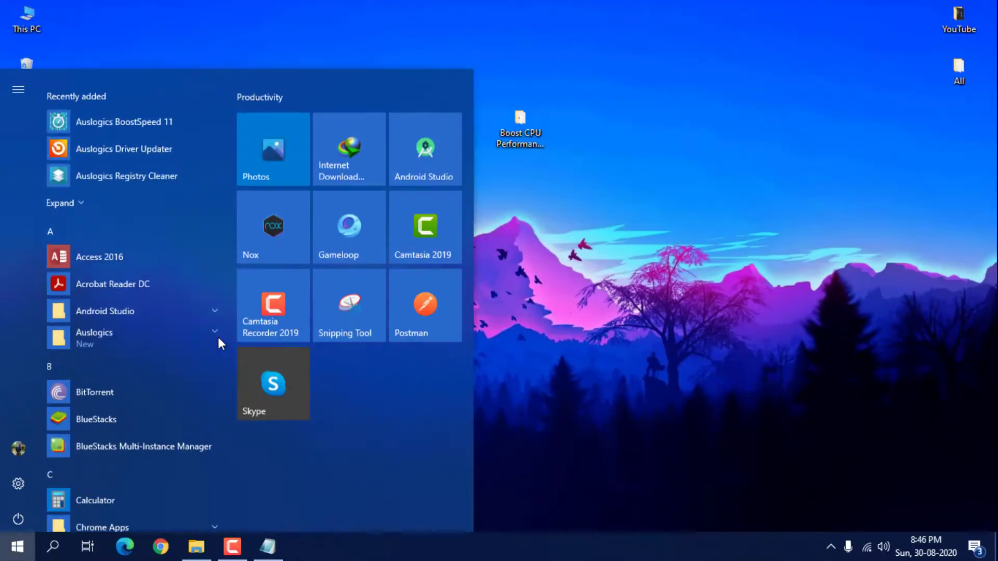
mouse_move(8, 488)
click(36, 477)
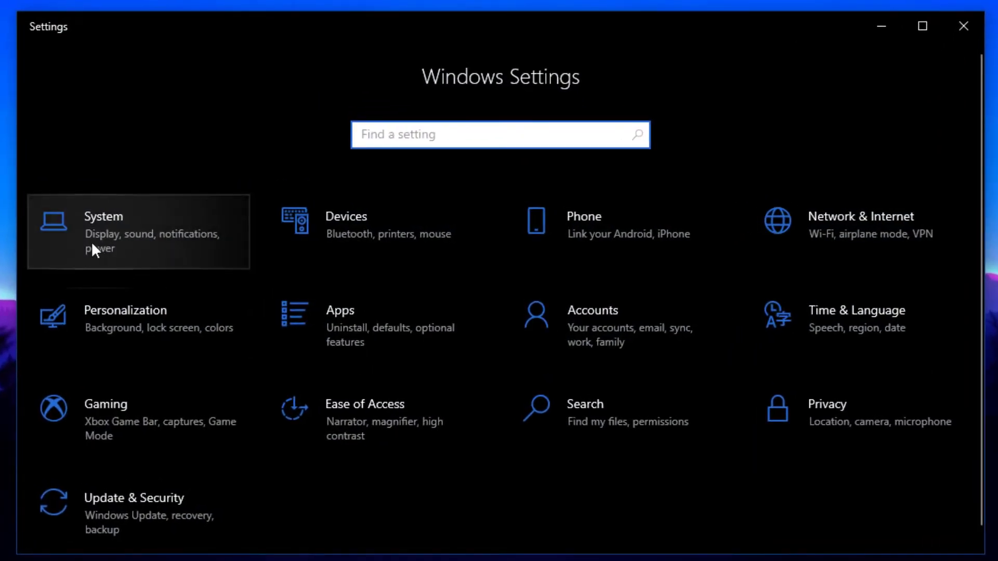
click(92, 242)
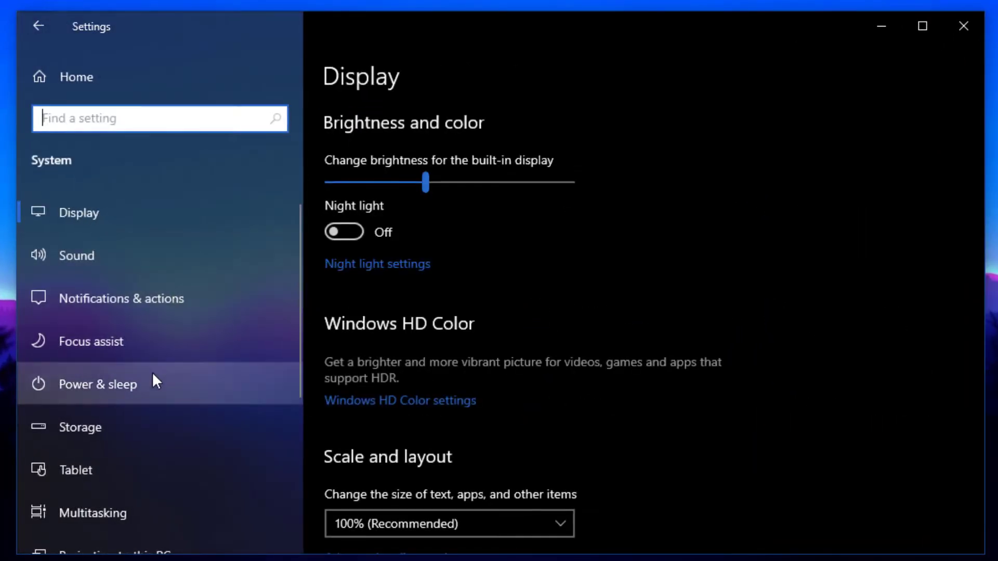
click(111, 391)
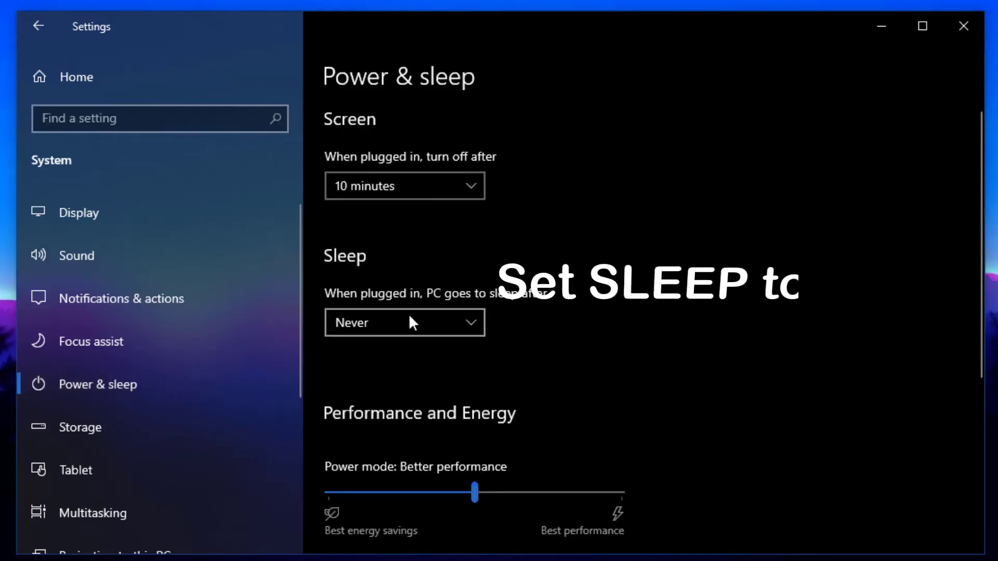
click(478, 324)
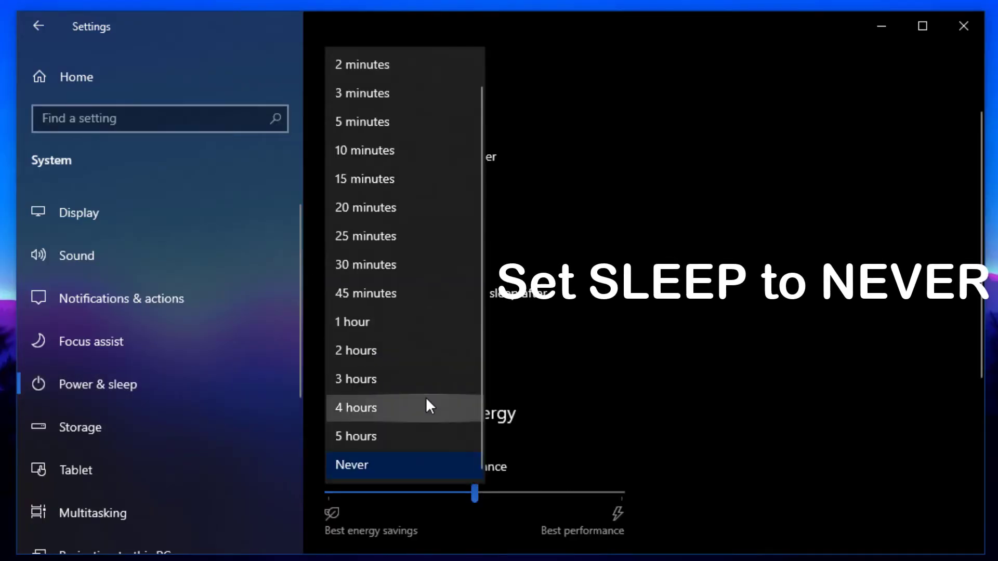
click(390, 466)
- Open the advanced power settings of the High performance power plan
scroll(475, 379, down, 5)
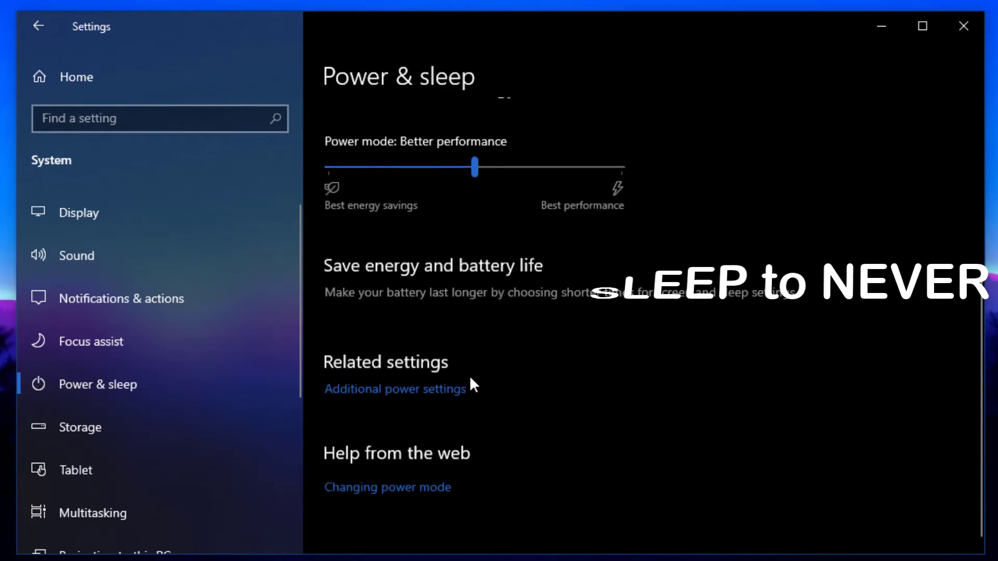
click(390, 384)
drag(416, 59, 423, 33)
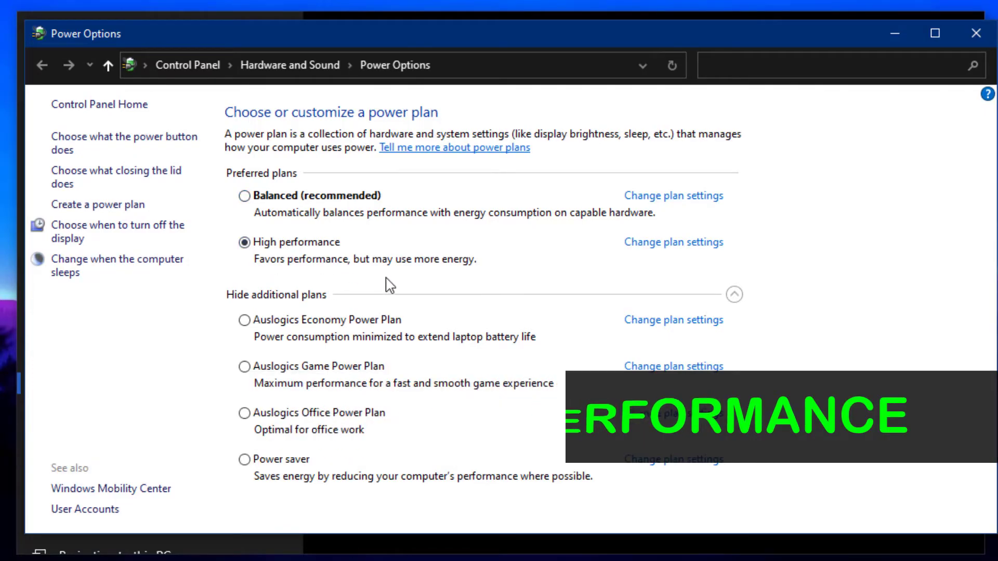
click(693, 249)
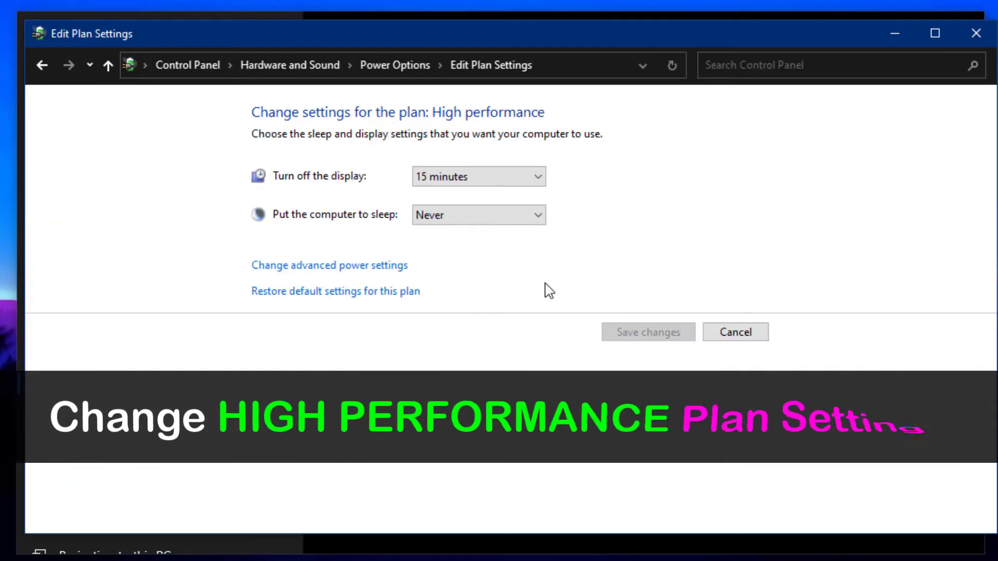
click(369, 266)
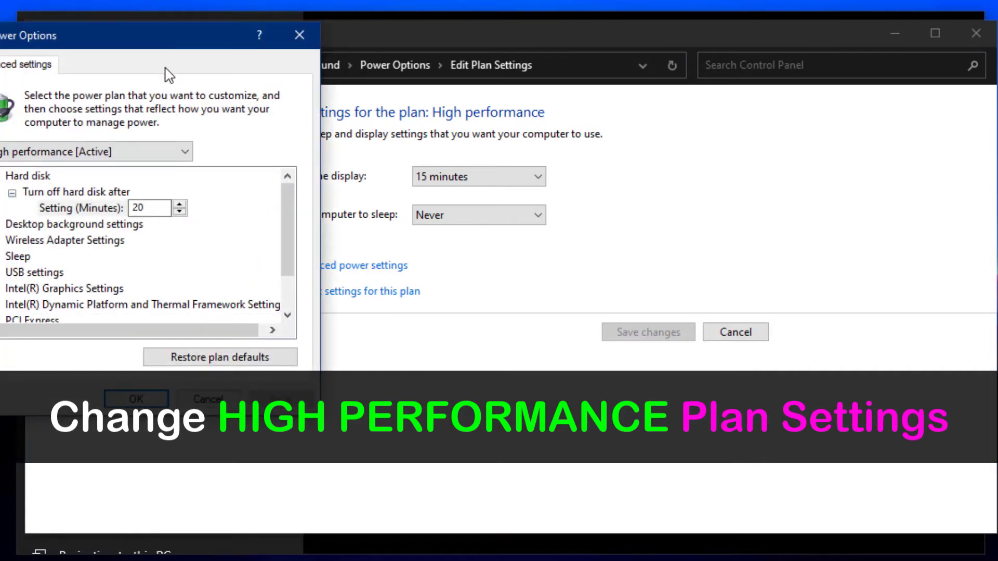
- Examine the Hard disk, Sleep after, Allow wake timers and Intel(R) Graphics entries in the advanced settings of the High performance plan
drag(170, 45, 534, 78)
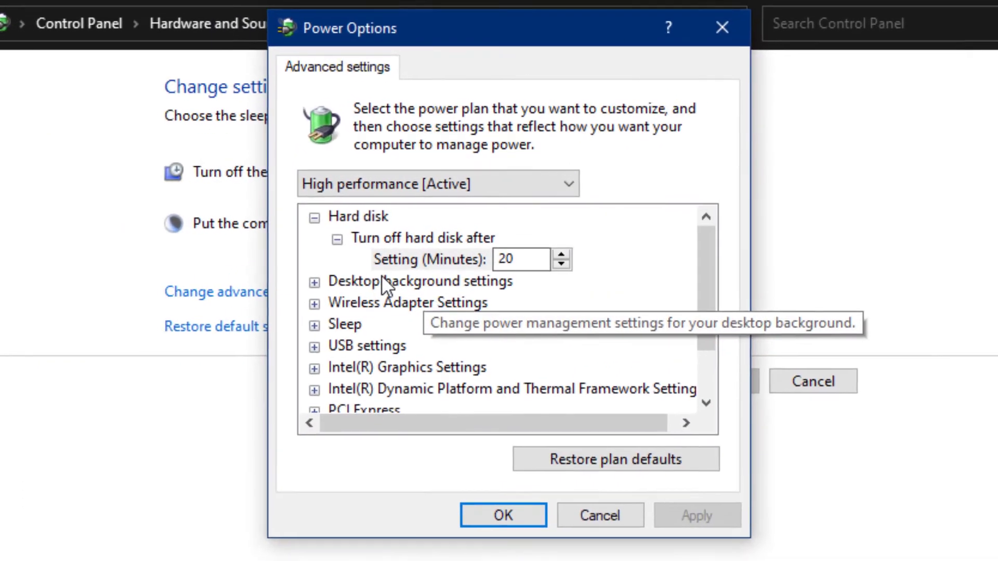
drag(515, 260, 506, 259)
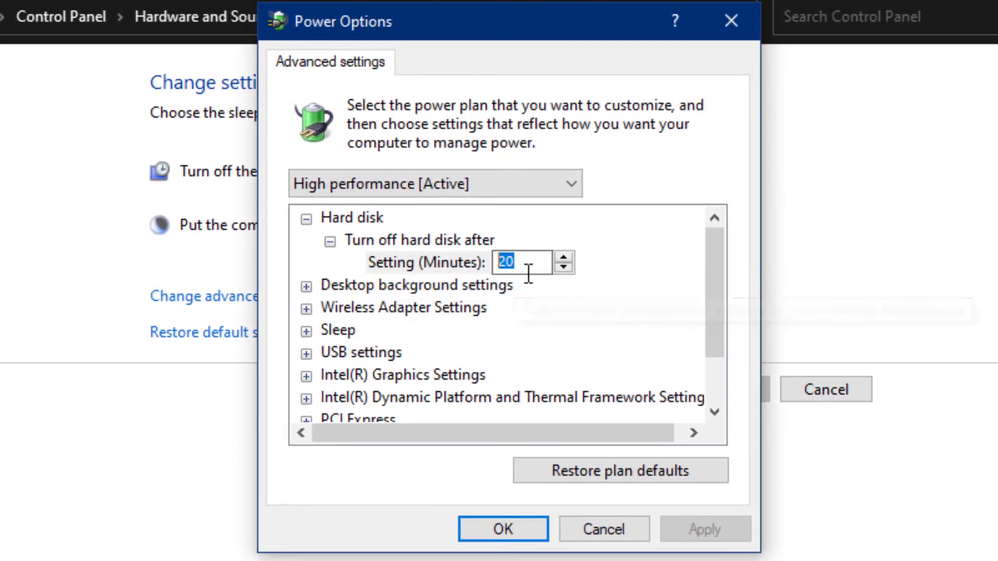
click(307, 221)
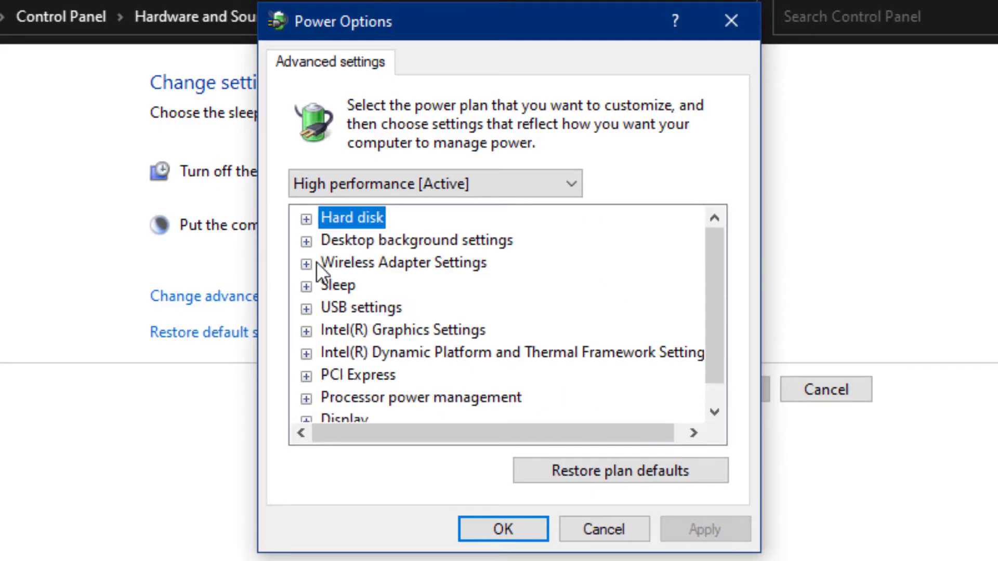
click(307, 288)
click(329, 309)
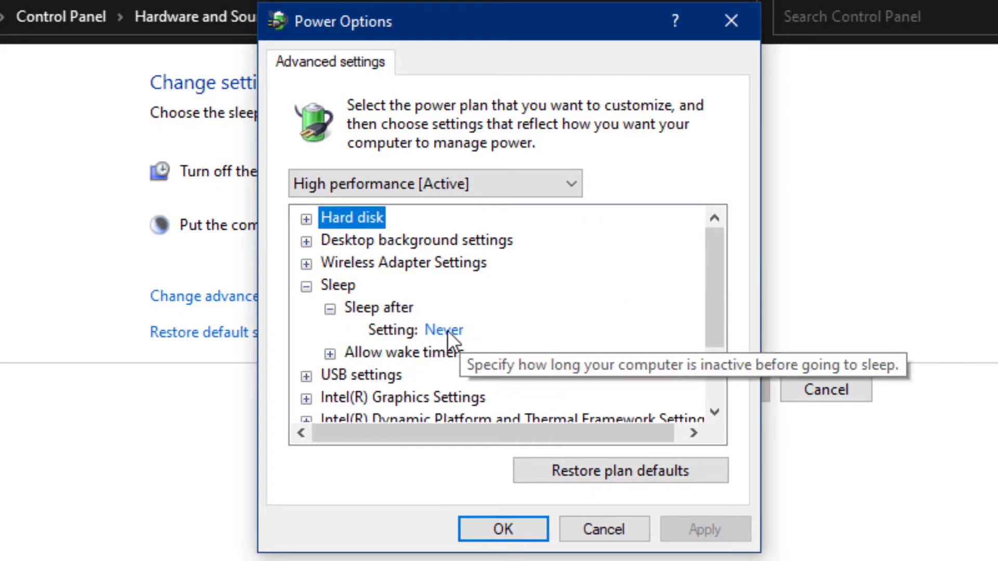
click(330, 310)
click(330, 332)
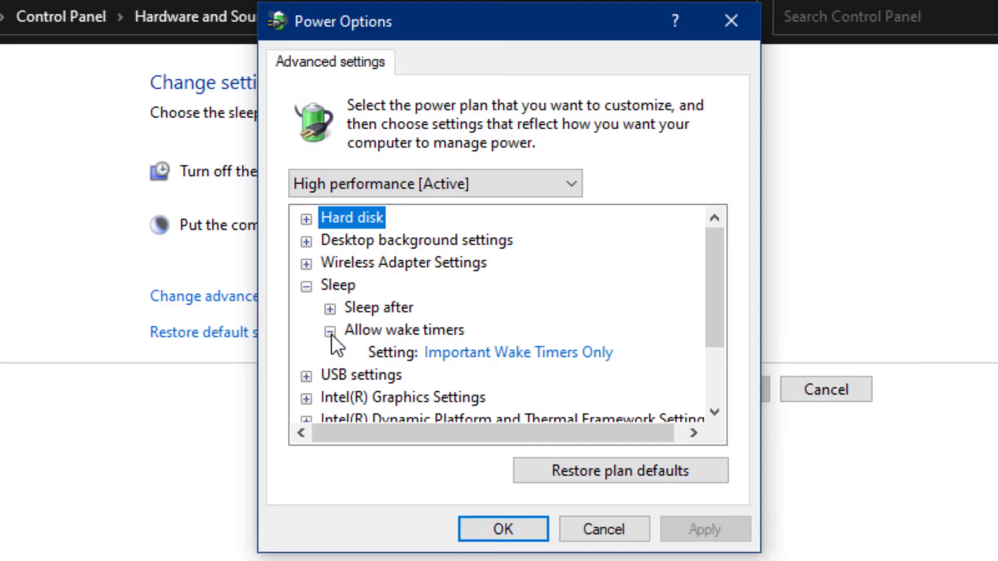
click(306, 286)
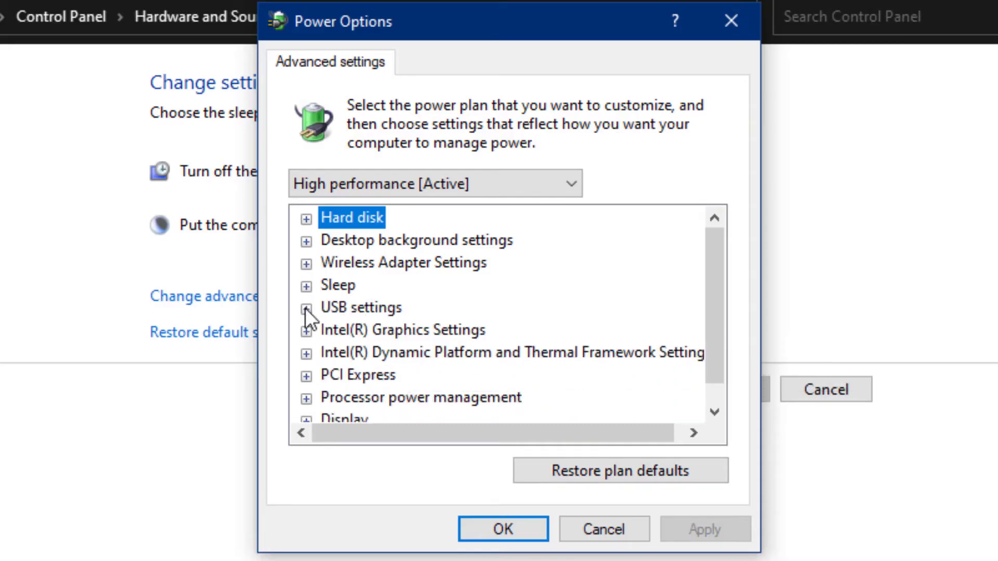
click(306, 331)
click(305, 331)
- Set Link State Power Management under PCI Express to Off
click(307, 375)
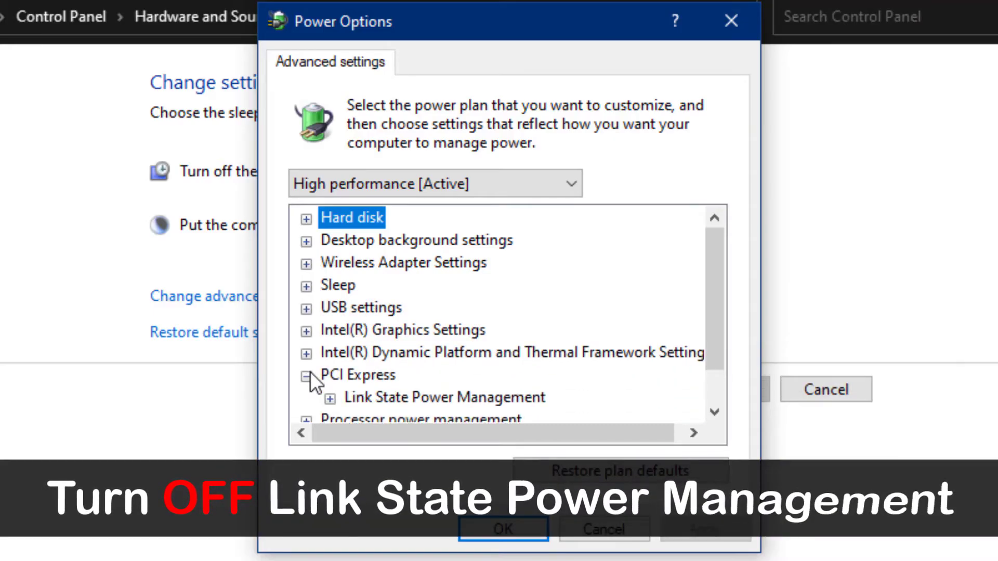
click(330, 354)
click(426, 377)
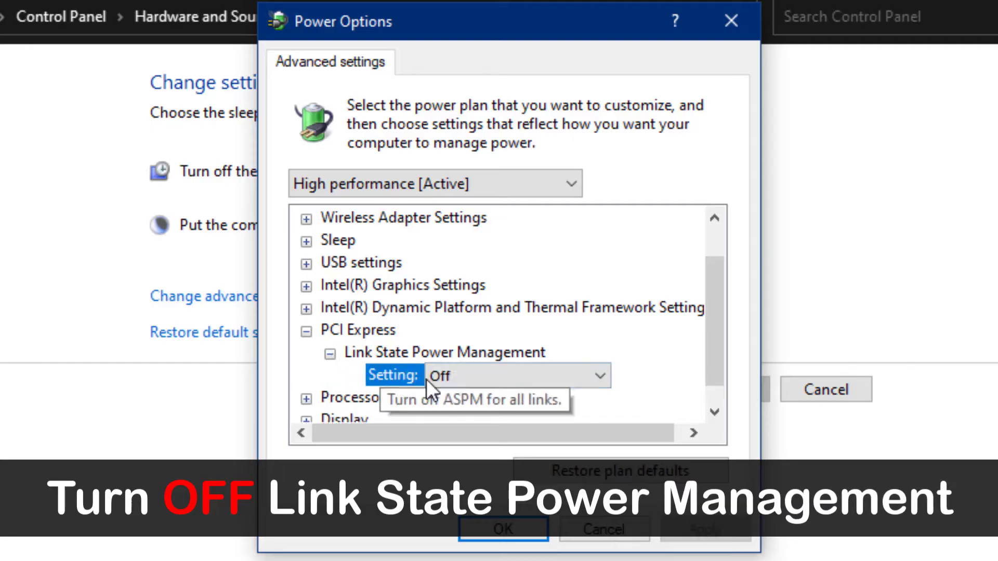
click(470, 379)
click(526, 385)
scroll(526, 386, down, 2)
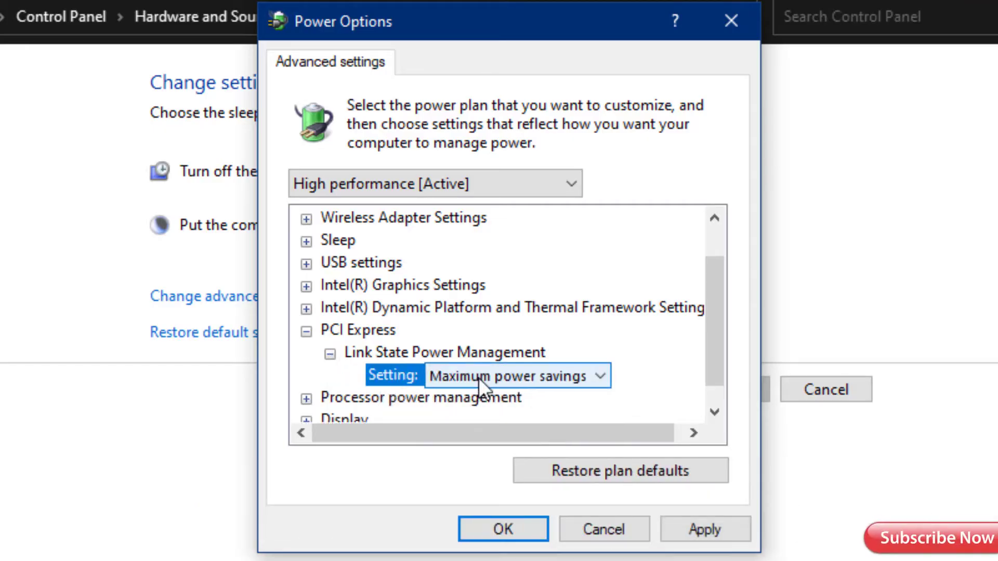
scroll(477, 378, up, 2)
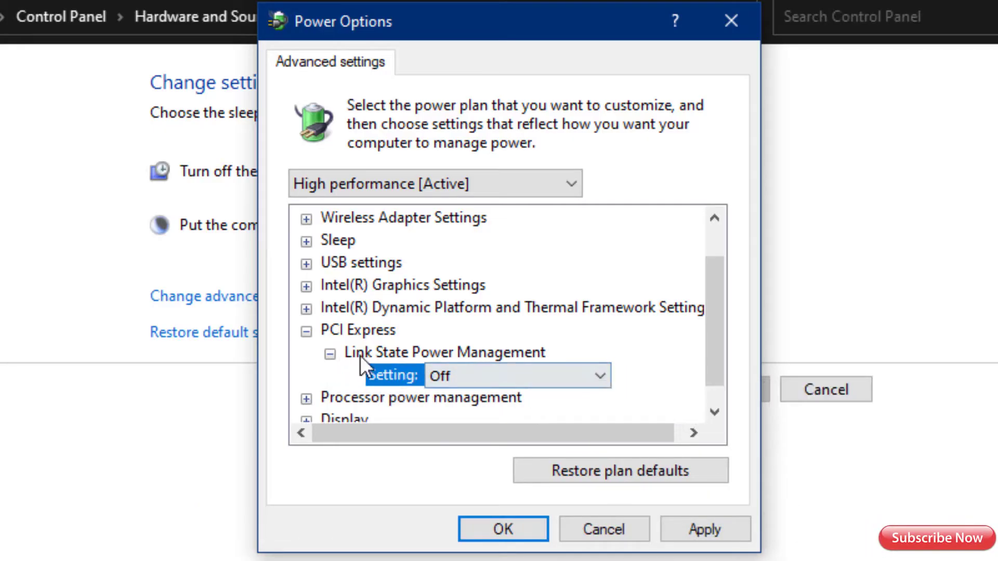
click(306, 331)
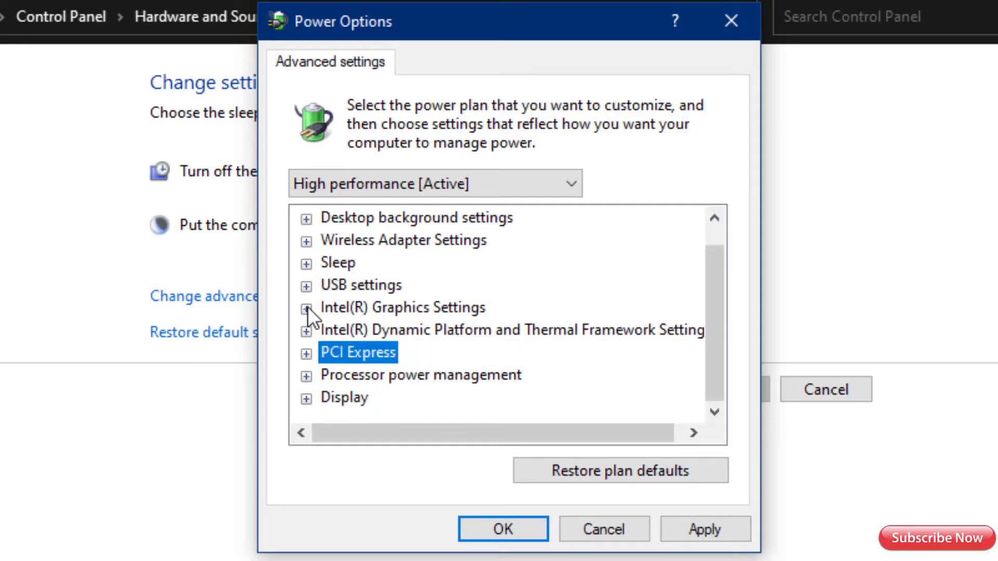
- Set the Intel(R) Graphics Power Plan to Maximum Performance
click(308, 307)
click(328, 331)
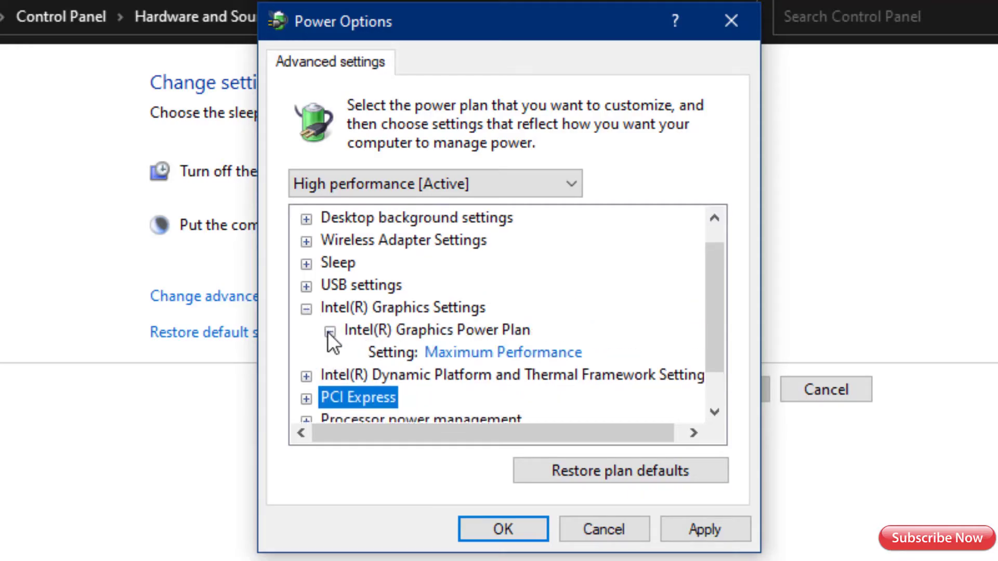
click(488, 354)
click(581, 356)
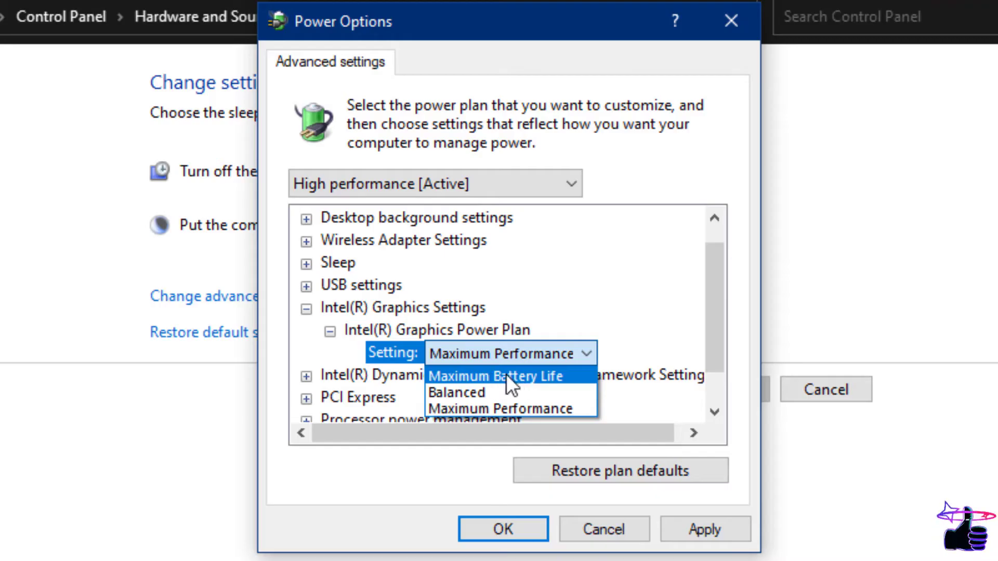
click(514, 409)
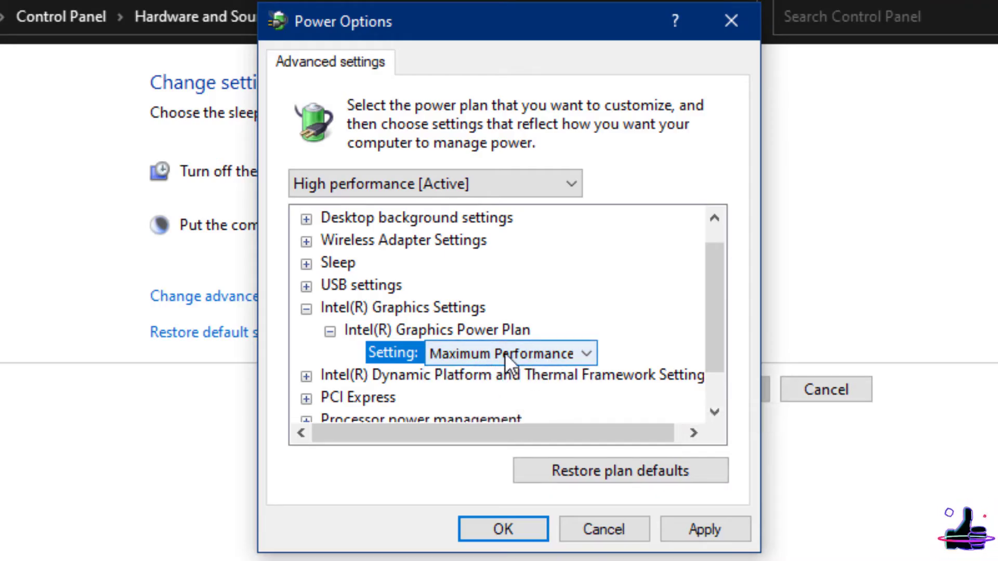
click(307, 309)
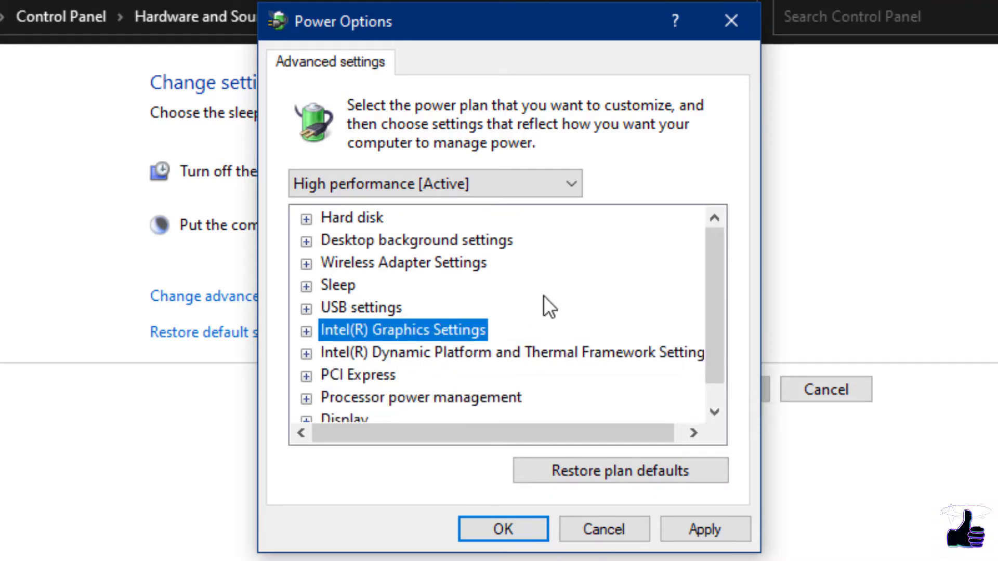
- Apply the advanced power settings and close the power plan windows
click(734, 536)
click(502, 529)
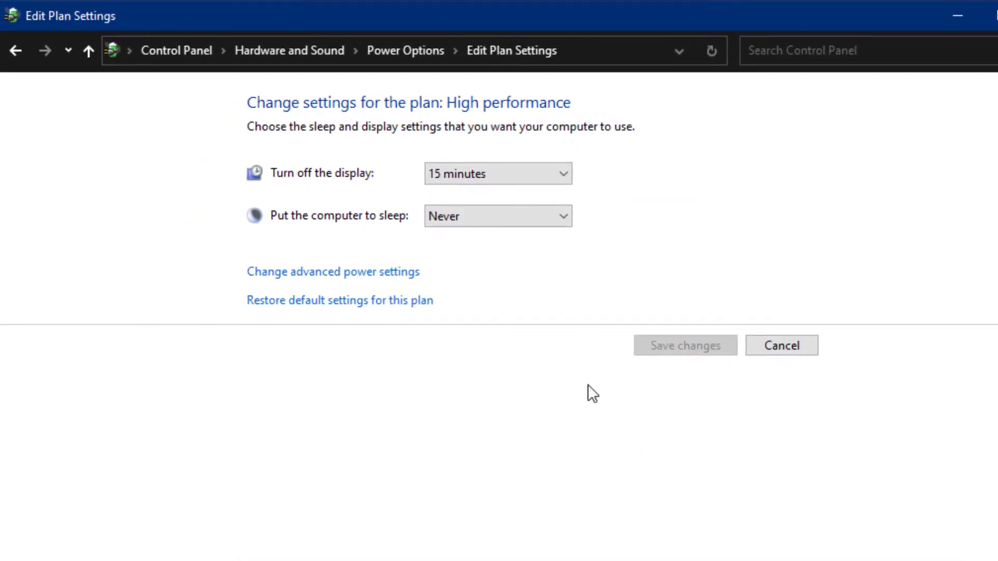
click(782, 346)
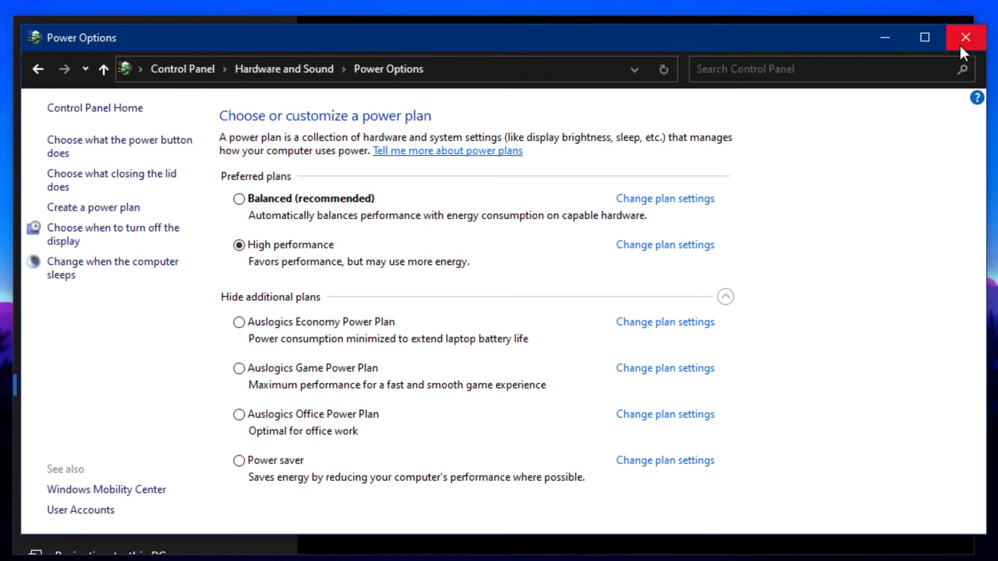
click(959, 45)
- In Notifications & actions, disable the suggestions for finishing device setup and the tips, tricks, and suggestions about using Windows
click(172, 229)
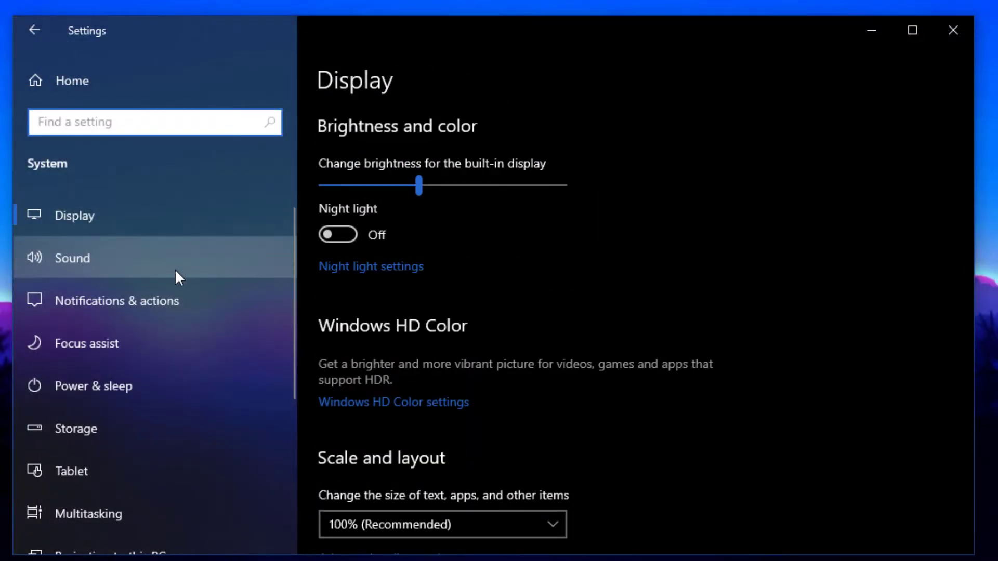
click(164, 317)
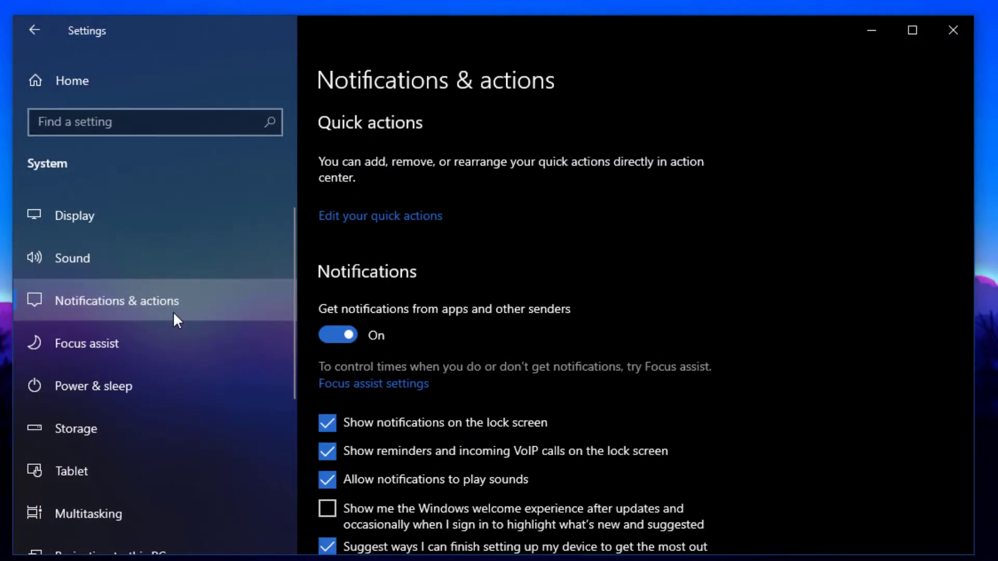
scroll(471, 345, down, 3)
scroll(471, 347, down, 2)
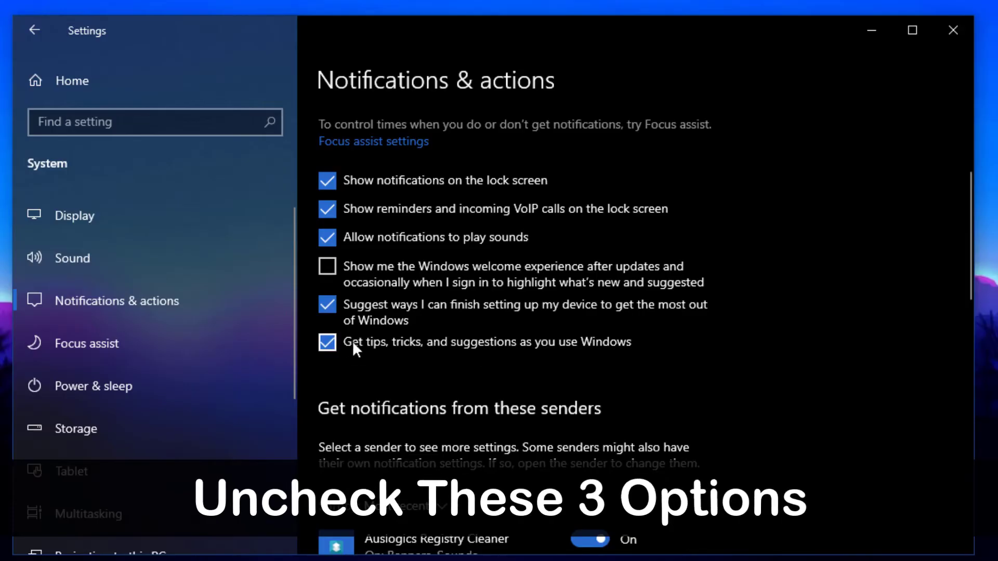
click(327, 342)
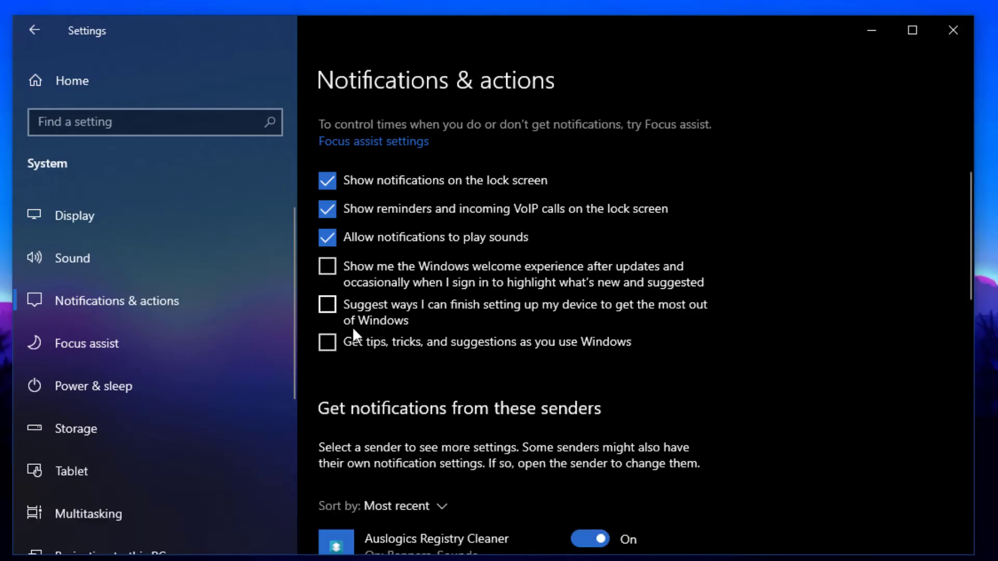
- Turn off notifications from Auslogics Registry Cleaner in the list of notification senders
scroll(407, 349, down, 4)
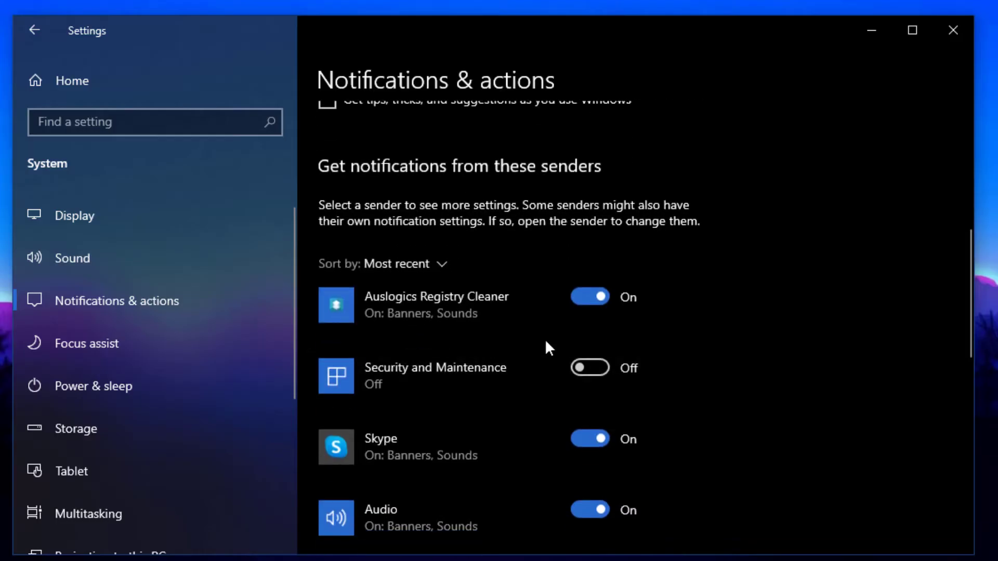
scroll(534, 358, down, 3)
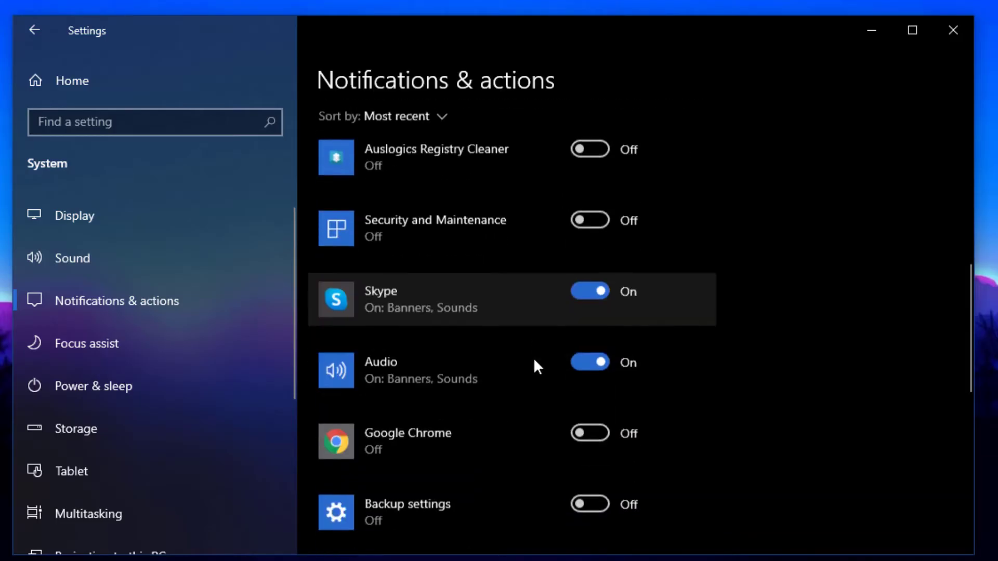
scroll(577, 373, down, 3)
scroll(573, 375, up, 3)
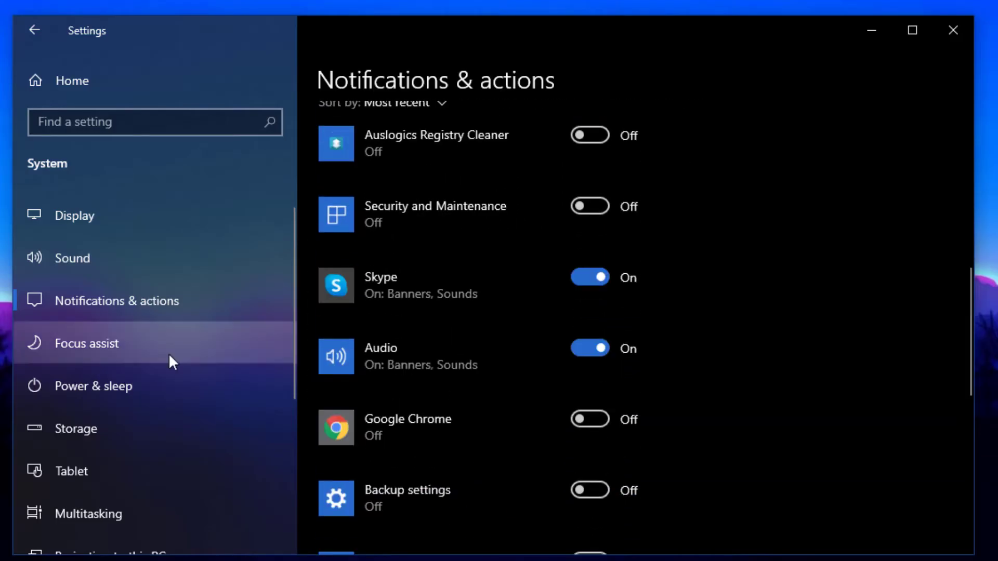
- Turn on Storage Sense in the Storage settings
scroll(174, 401, down, 2)
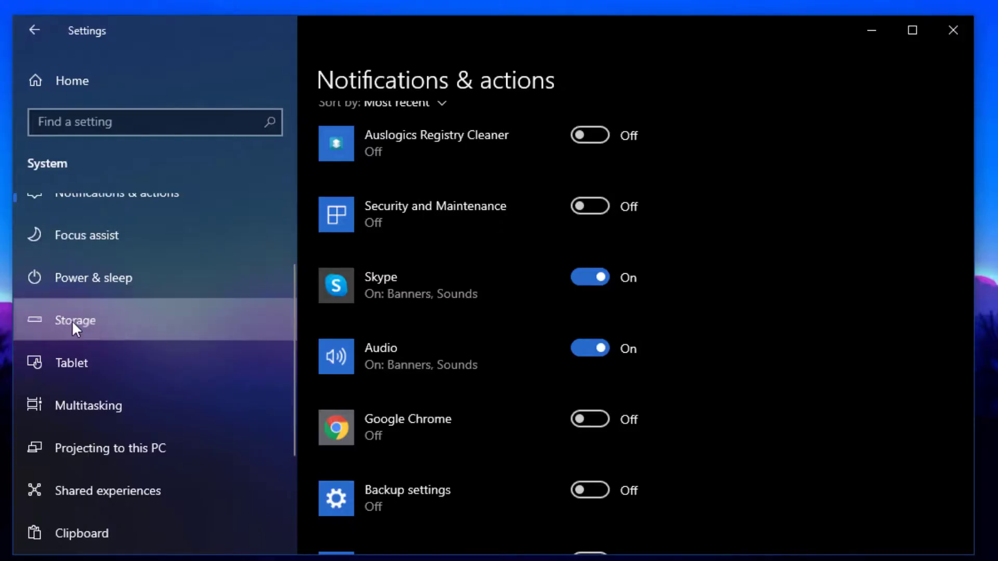
click(72, 320)
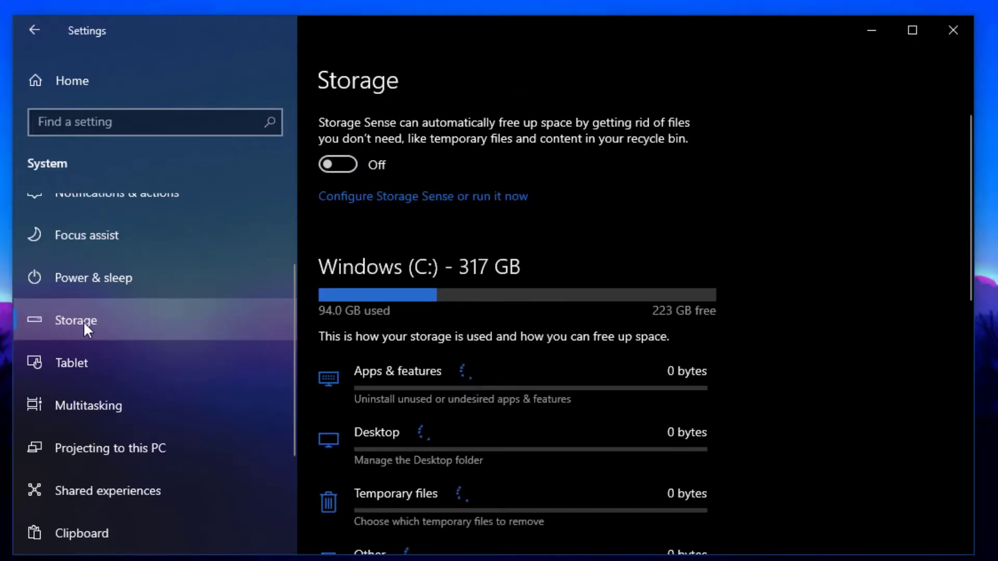
click(342, 170)
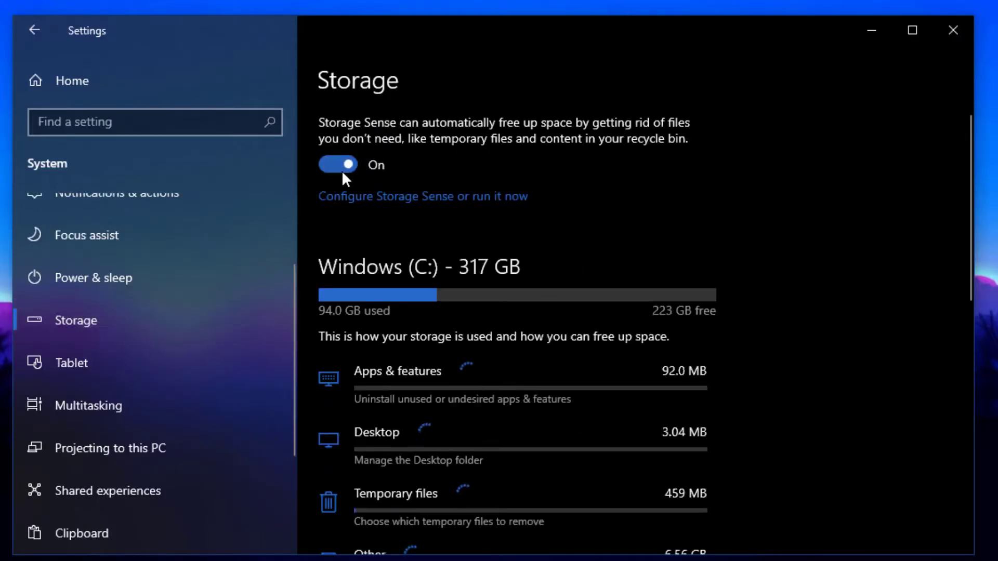
- Run the Storage Sense cleanup immediately, with deletion of temporary files that apps aren't using enabled
click(446, 203)
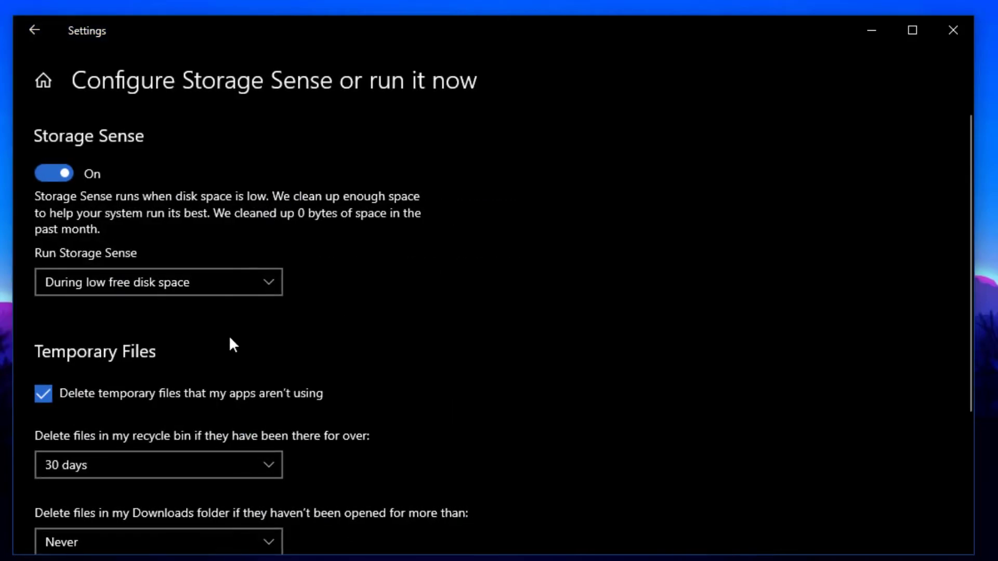
scroll(193, 384, down, 1)
scroll(191, 376, down, 3)
click(46, 259)
click(48, 260)
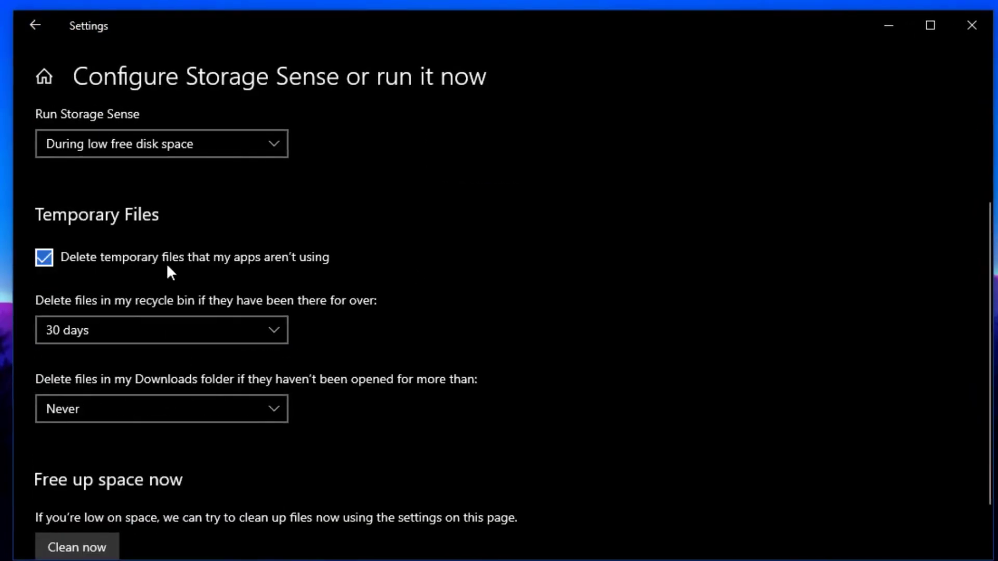
scroll(180, 317, down, 1)
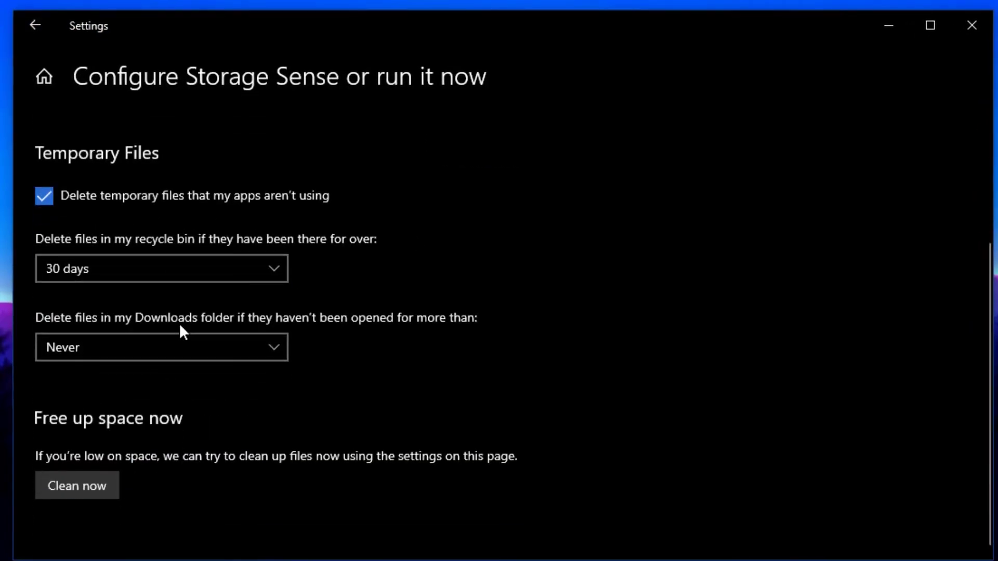
click(95, 488)
scroll(132, 470, down, 1)
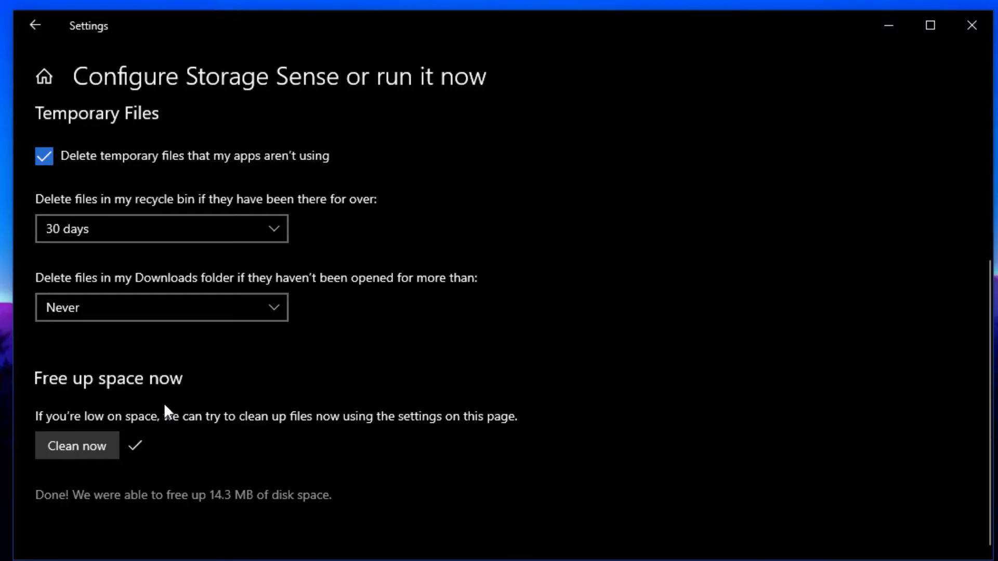
scroll(164, 403, up, 4)
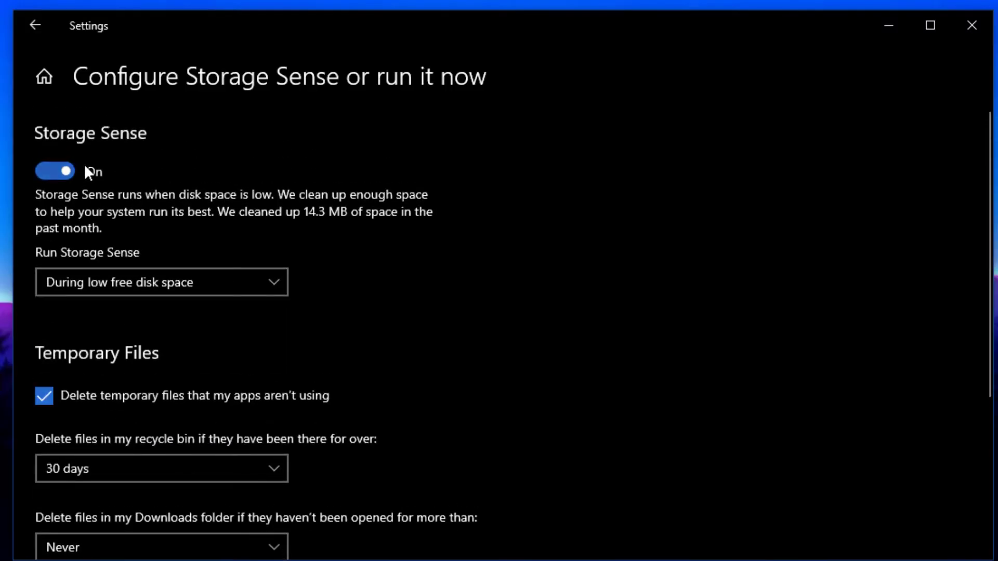
- In the storage settings' Temporary files list, additionally select Recycle Bin and Delivery Optimization Files for removal
click(33, 30)
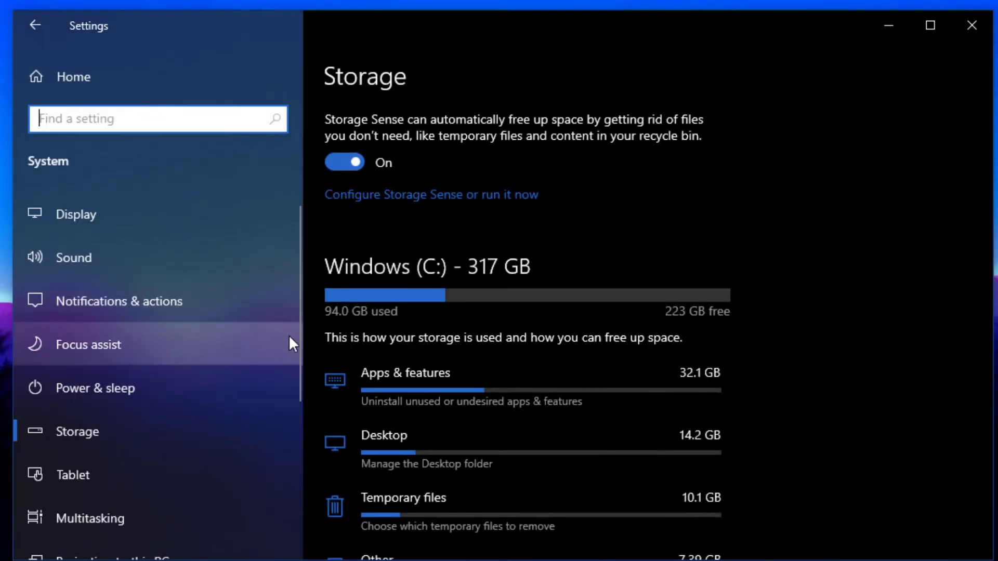
scroll(446, 349, down, 4)
click(419, 348)
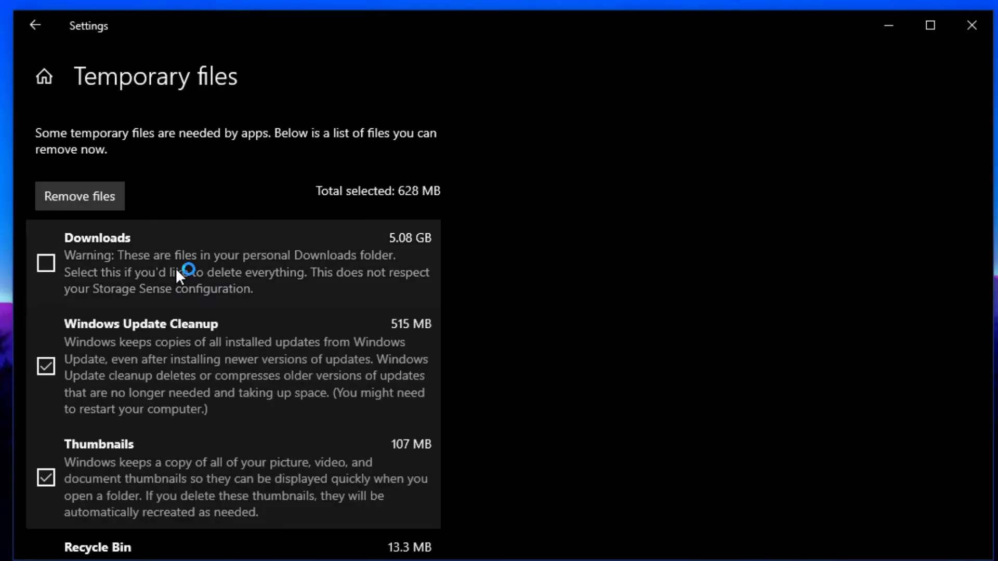
scroll(190, 350, down, 4)
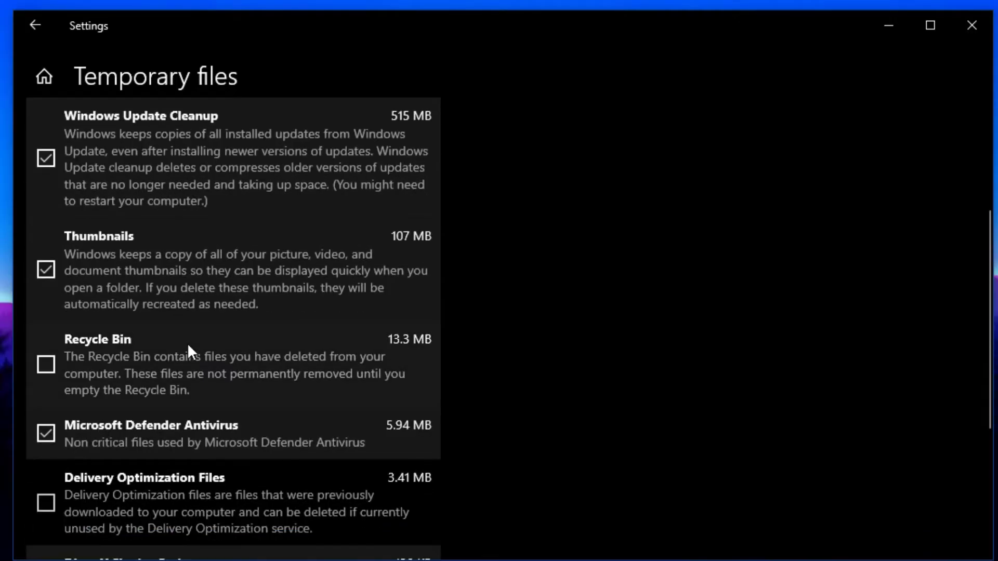
click(47, 365)
scroll(129, 384, down, 3)
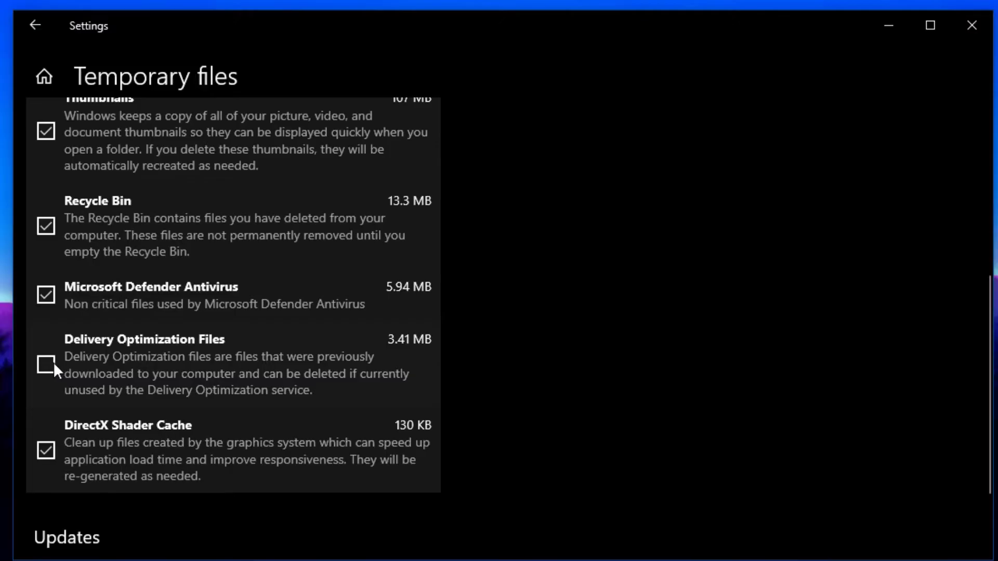
click(53, 362)
- Remove the selected temporary files and check the list of remaining file categories
scroll(124, 391, down, 2)
scroll(123, 390, up, 9)
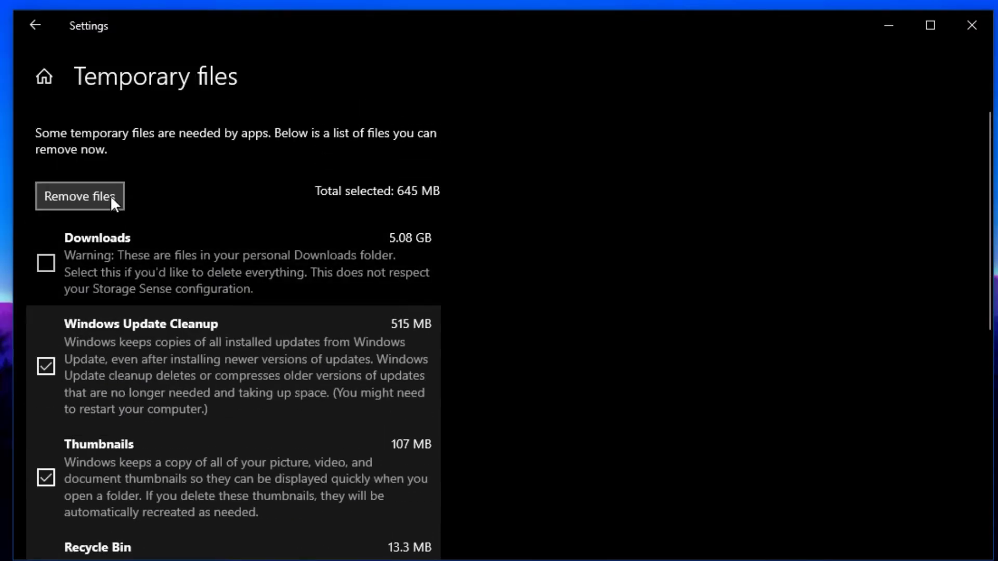
click(112, 199)
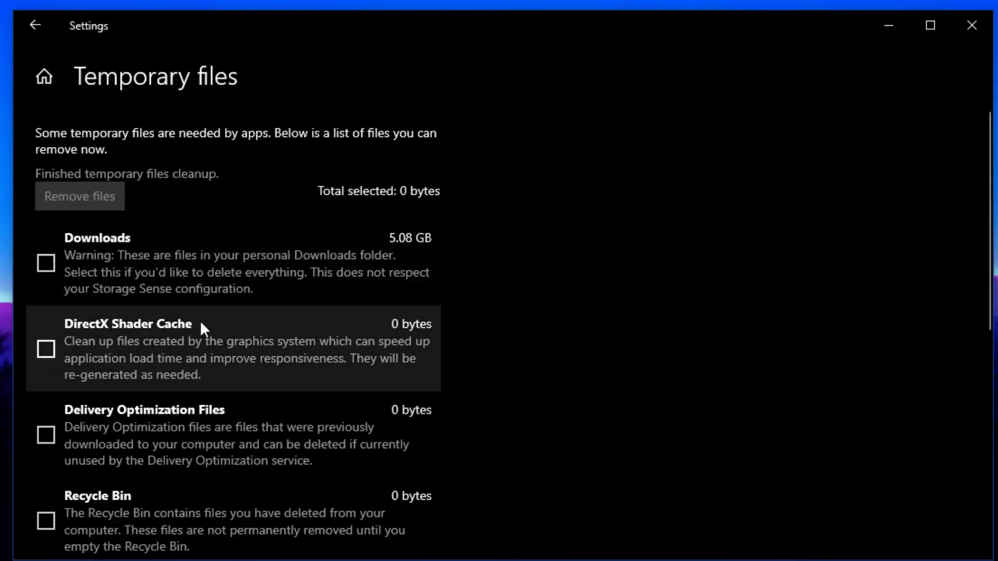
scroll(200, 328, down, 7)
scroll(192, 335, up, 7)
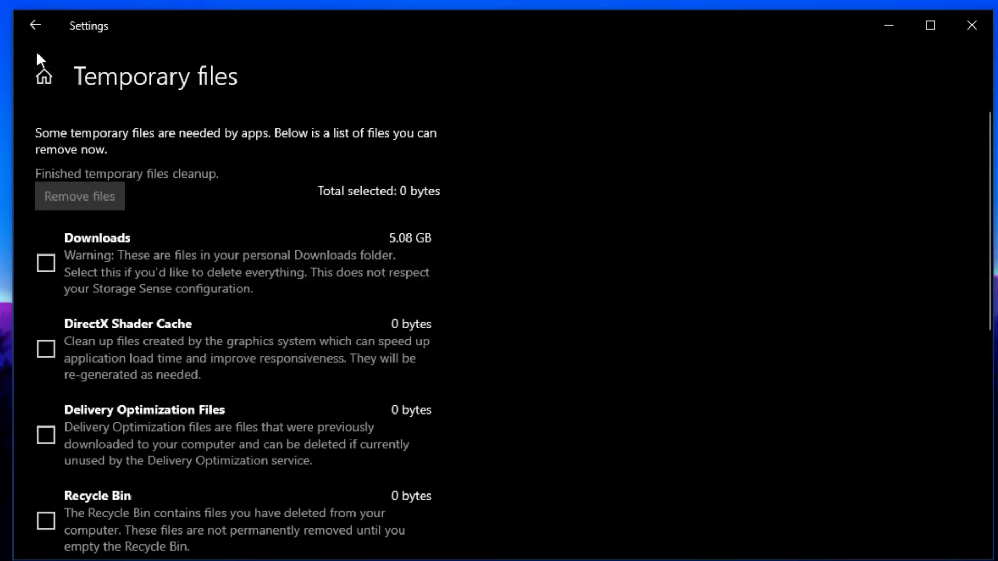
- In Apps & features, examine the installed apps for unwanted programs and show the uninstall option for Auslogics BoostSpeed 11
click(35, 32)
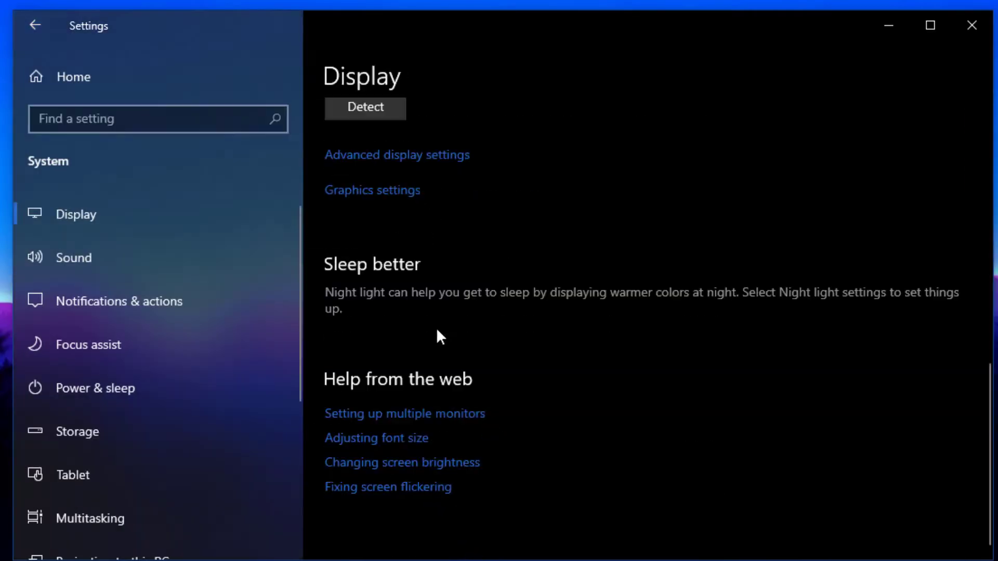
click(30, 77)
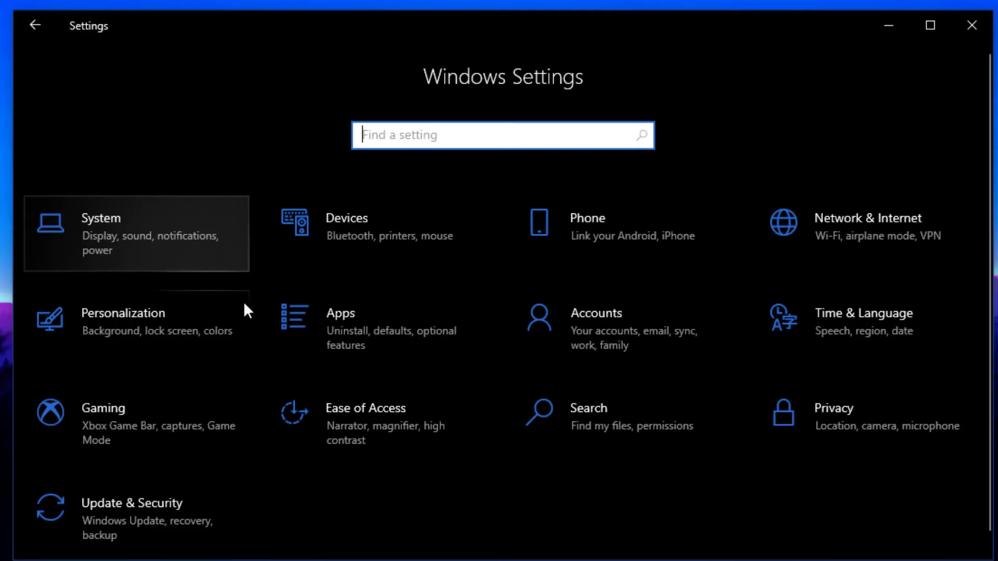
click(331, 324)
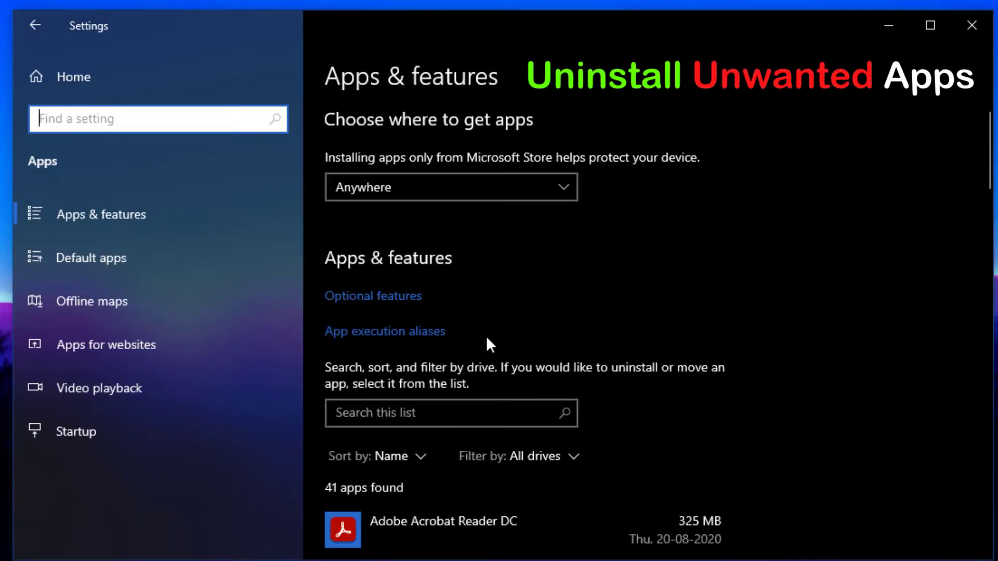
scroll(488, 338, down, 6)
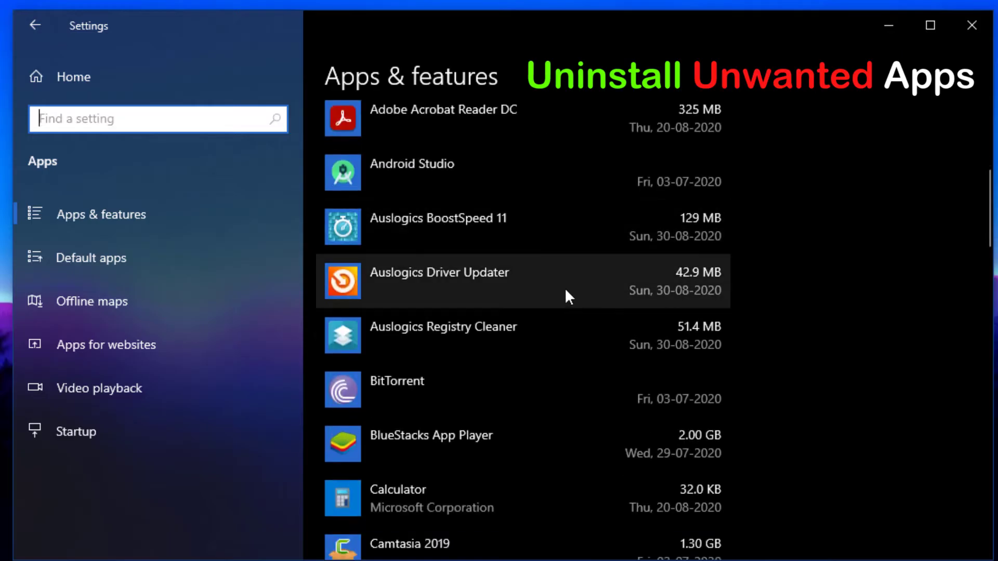
click(692, 232)
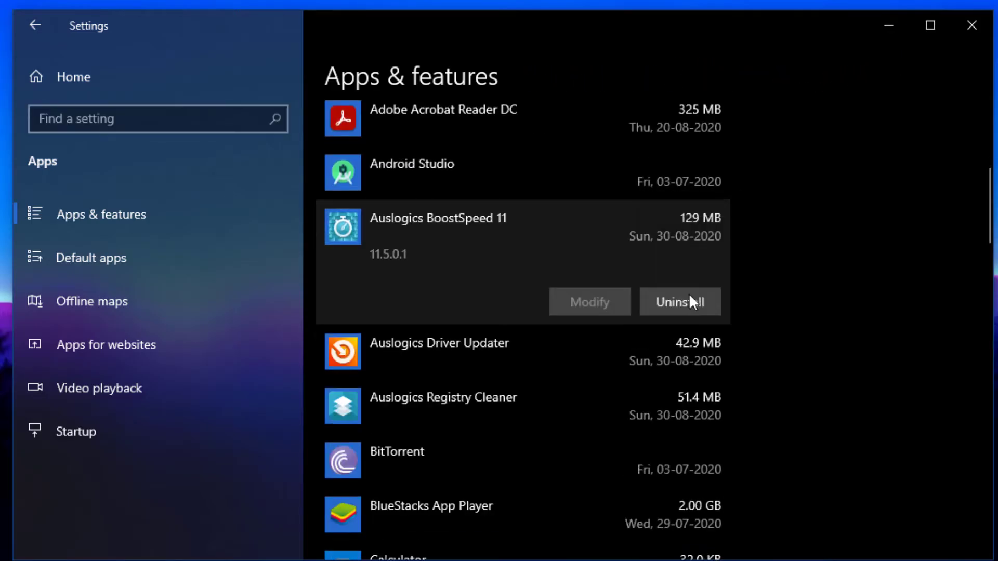
click(649, 348)
scroll(673, 374, down, 10)
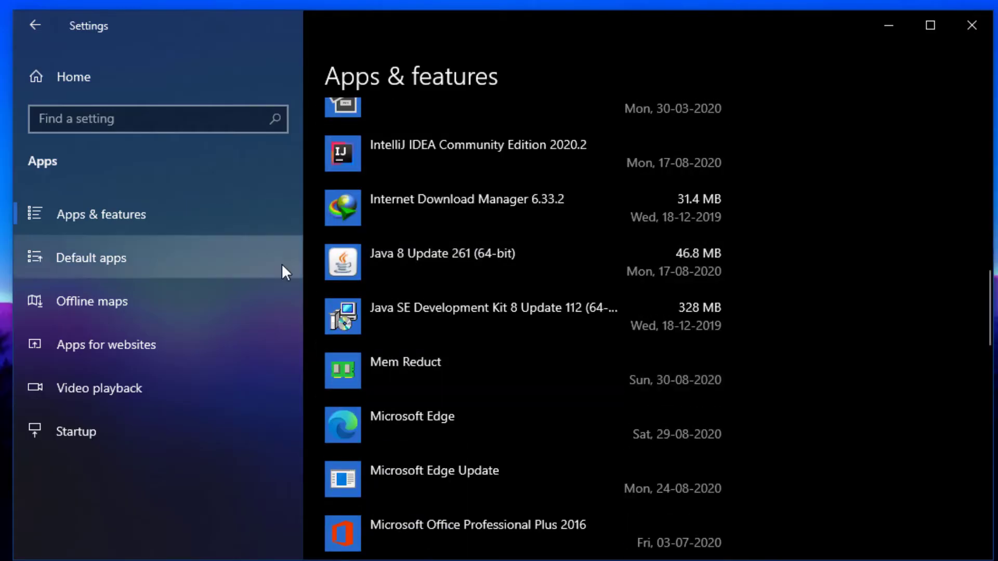
- Delete all downloaded maps in the Offline maps settings
click(120, 261)
click(119, 313)
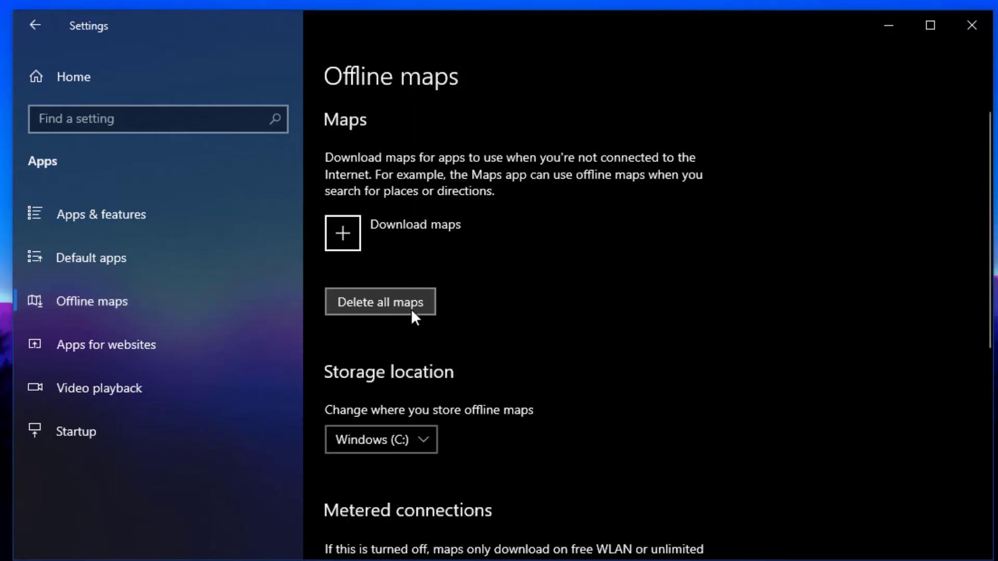
click(381, 306)
click(464, 261)
- Check for map updates in the Offline maps settings
scroll(468, 376, down, 9)
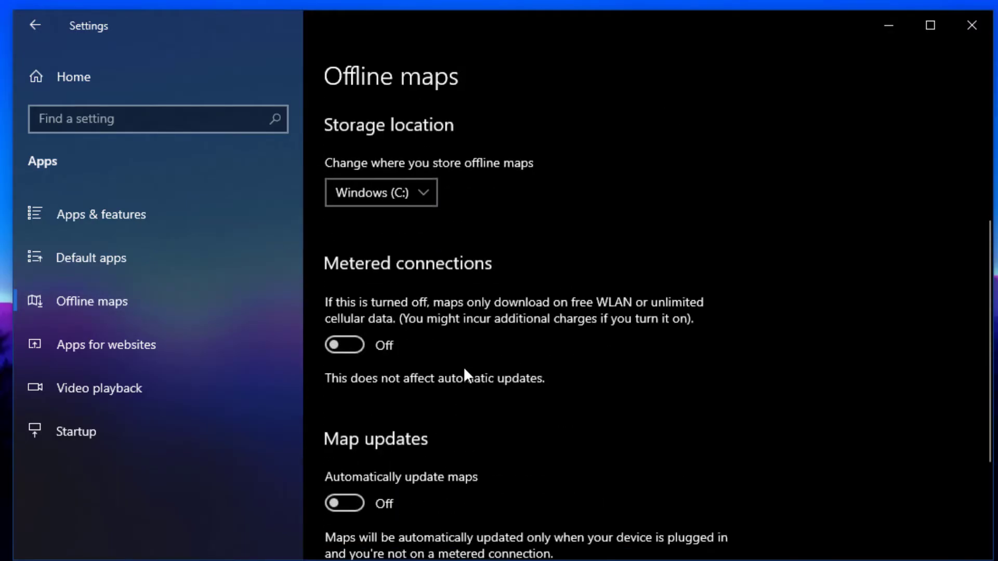
click(395, 414)
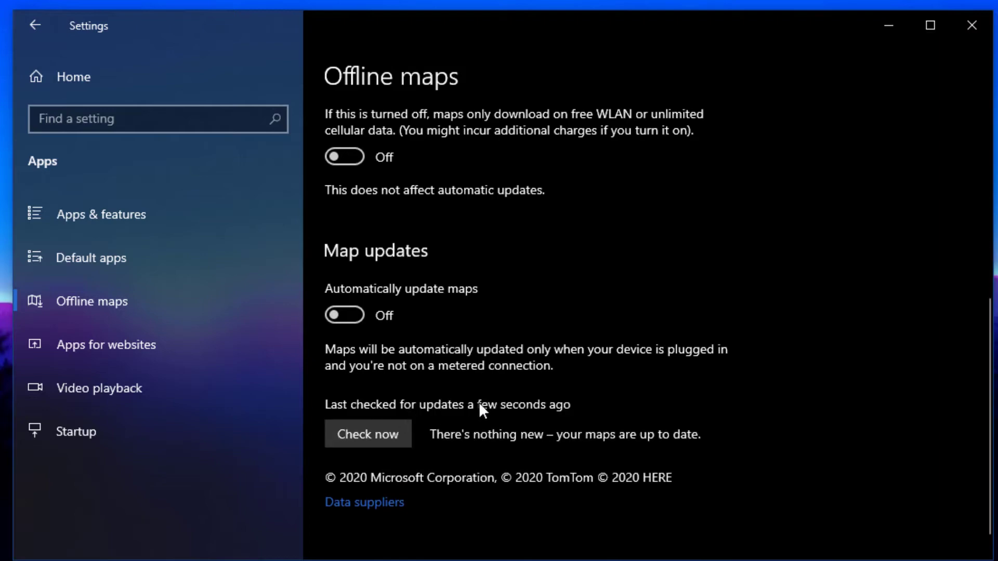
scroll(468, 416, up, 6)
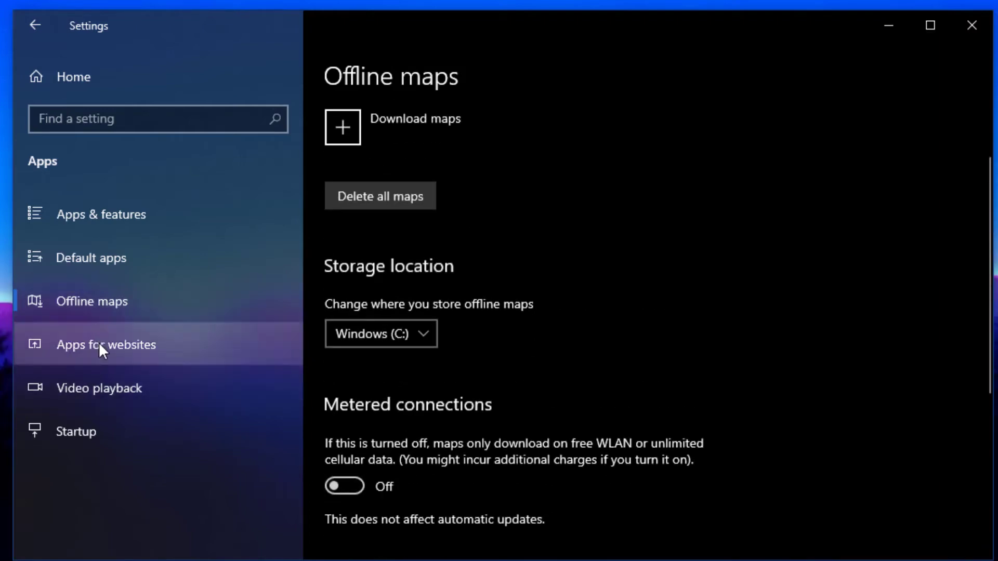
- View the startup apps in Settings and in Task Manager's startup list
click(103, 416)
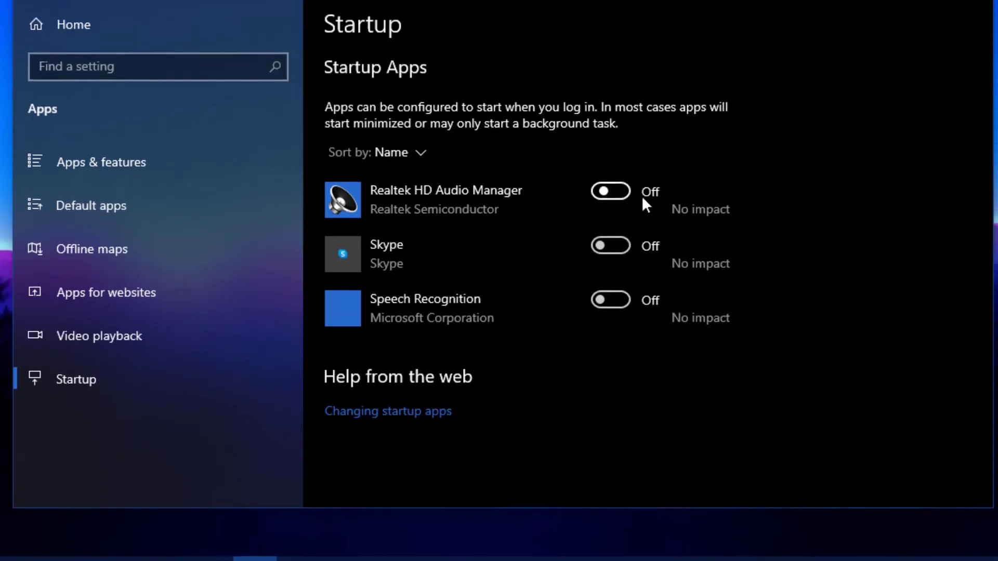
right_click(495, 535)
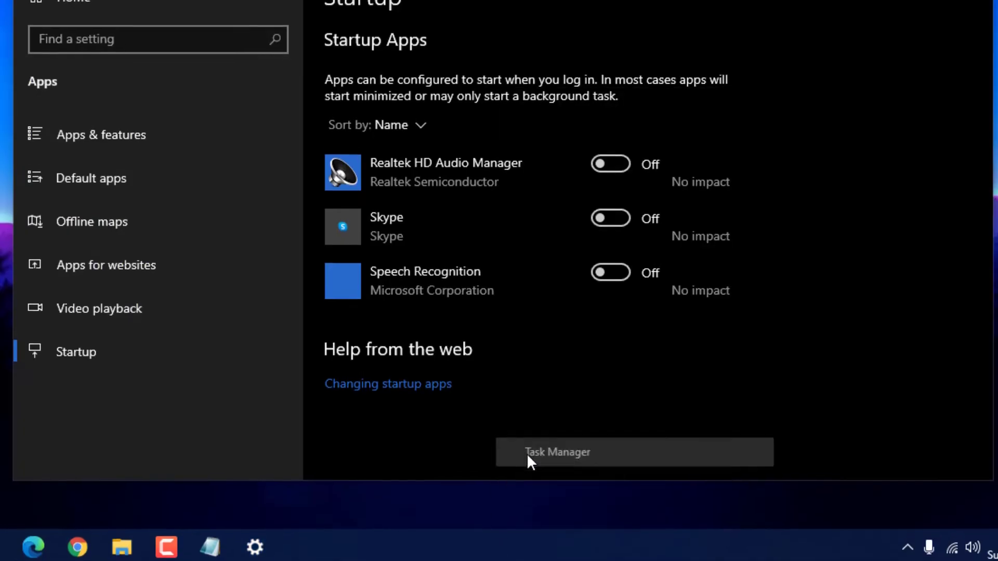
click(526, 454)
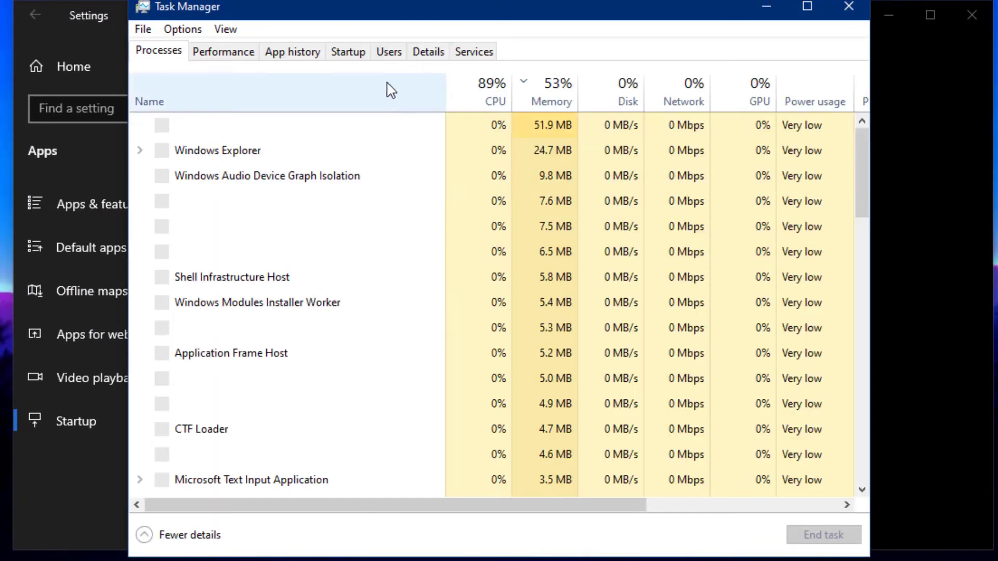
click(347, 50)
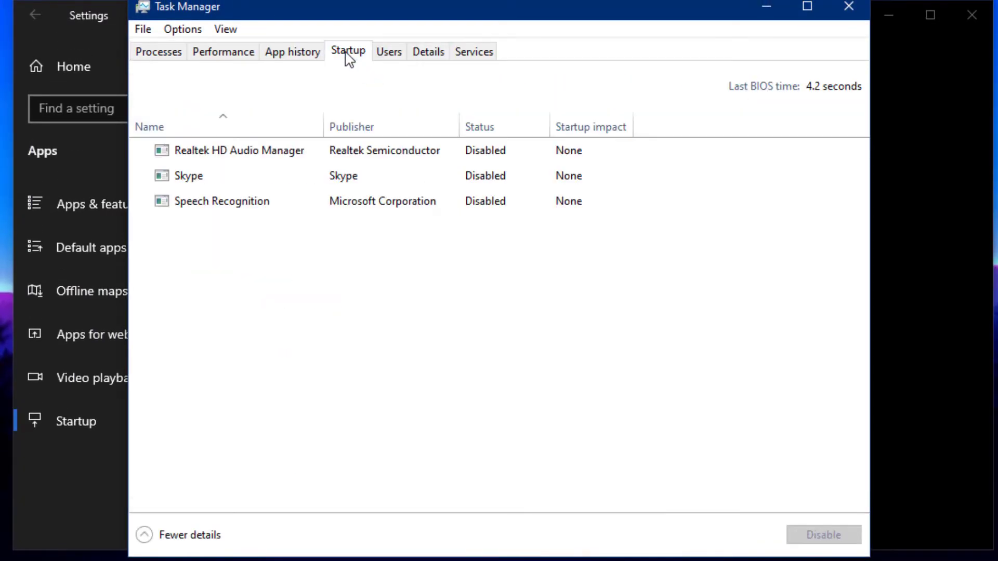
- Enable Speech Recognition at startup in Task Manager and disable it again
right_click(478, 204)
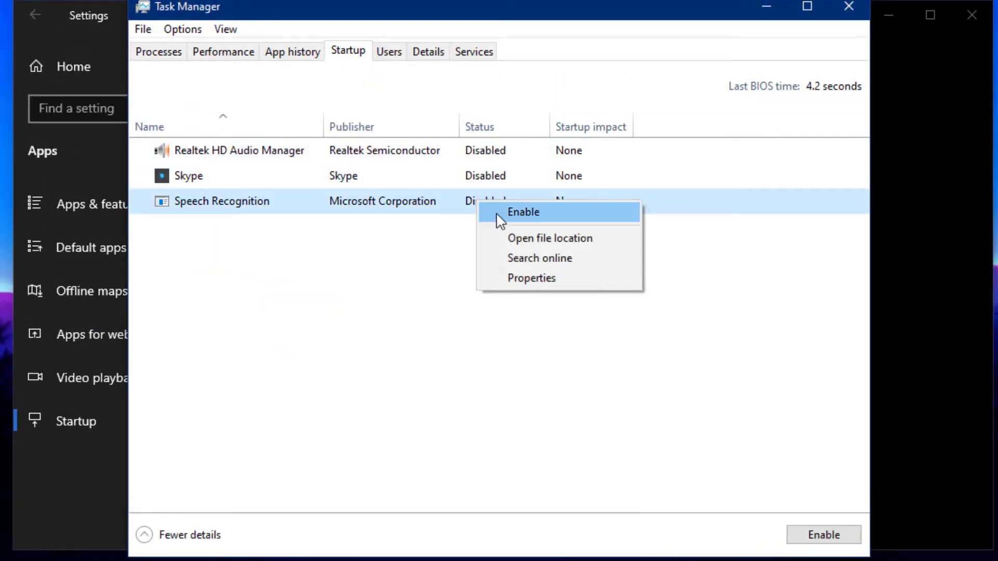
click(497, 215)
right_click(482, 202)
click(505, 218)
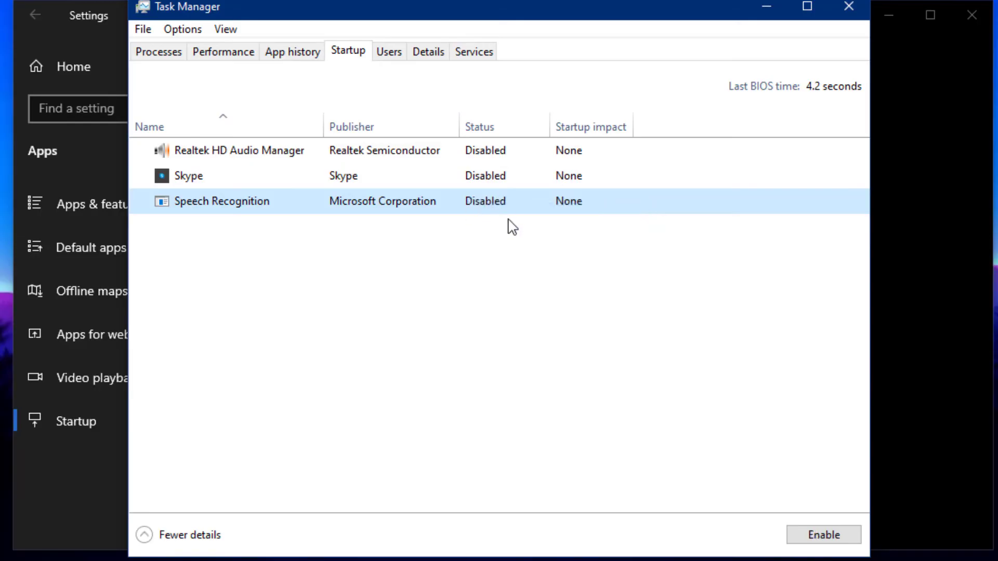
- Enable Skype at startup and disable it again, and close Task Manager
right_click(485, 177)
click(501, 187)
right_click(482, 176)
click(500, 188)
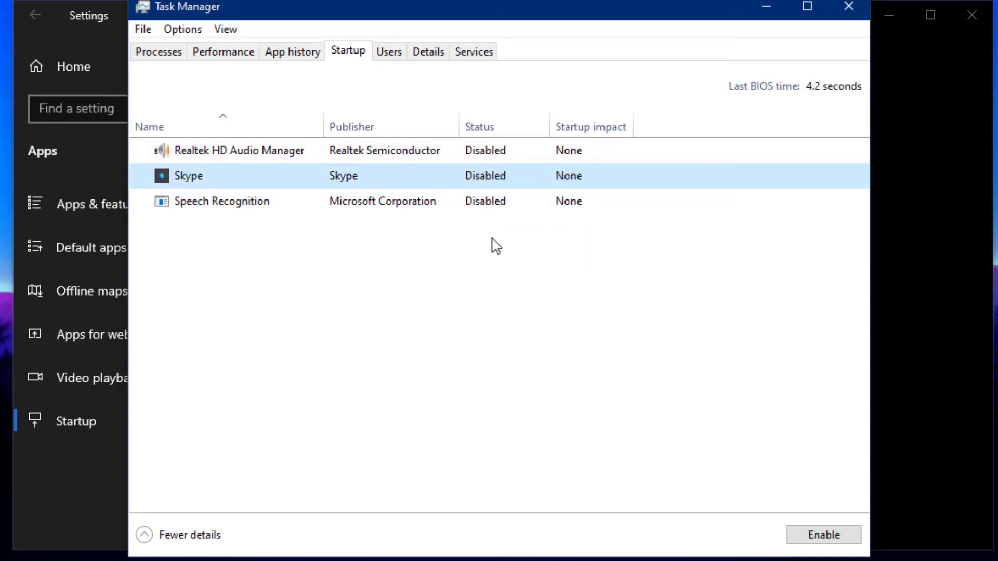
click(846, 7)
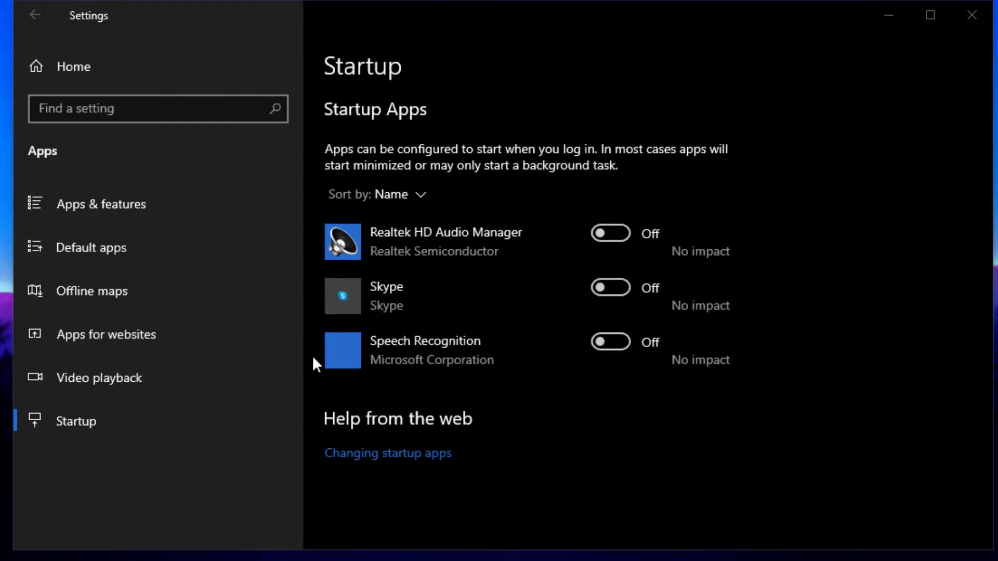
- In the General privacy settings, turn off advertising ID, language list access, app launch tracking and suggested content in the Settings app
click(63, 75)
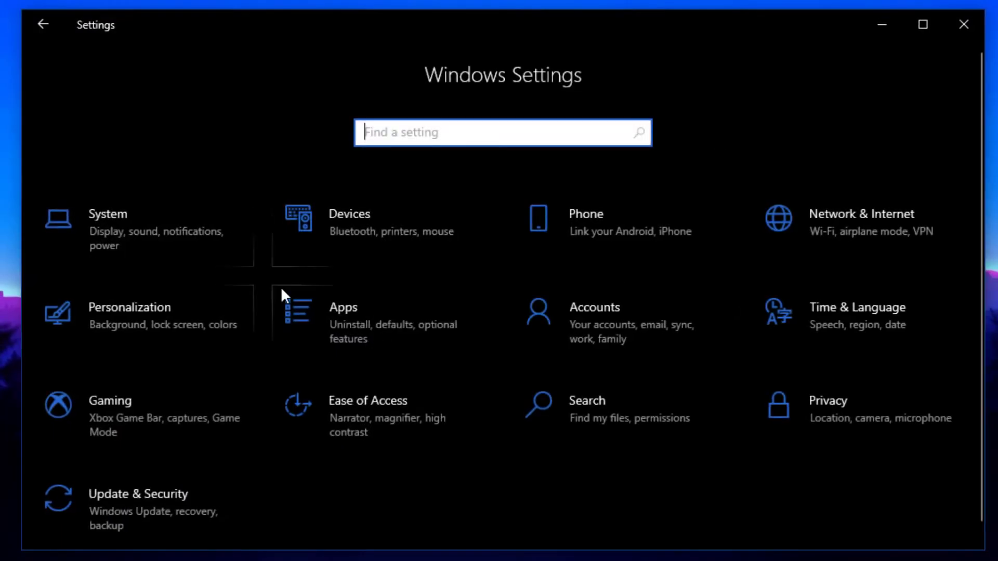
click(830, 417)
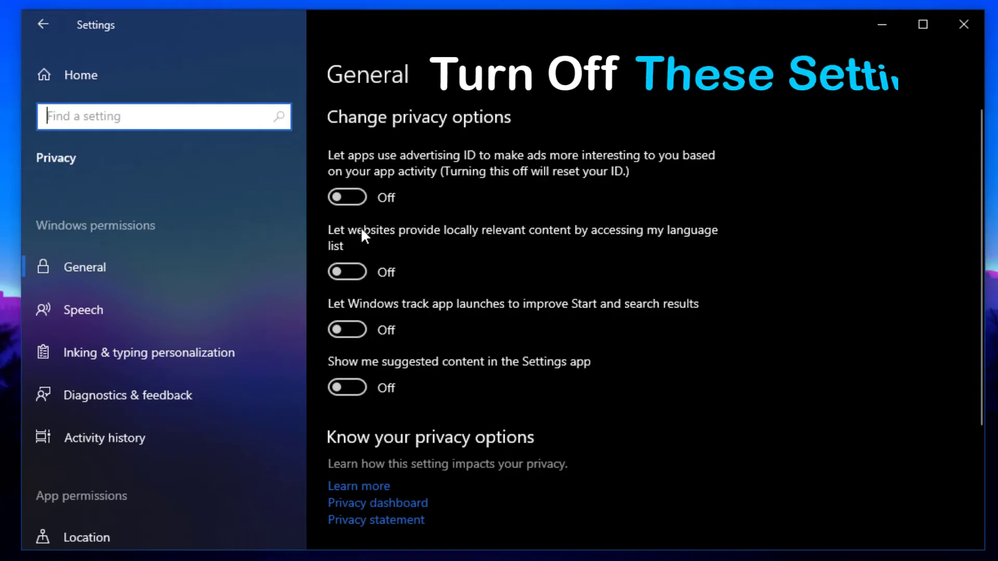
click(358, 199)
click(348, 272)
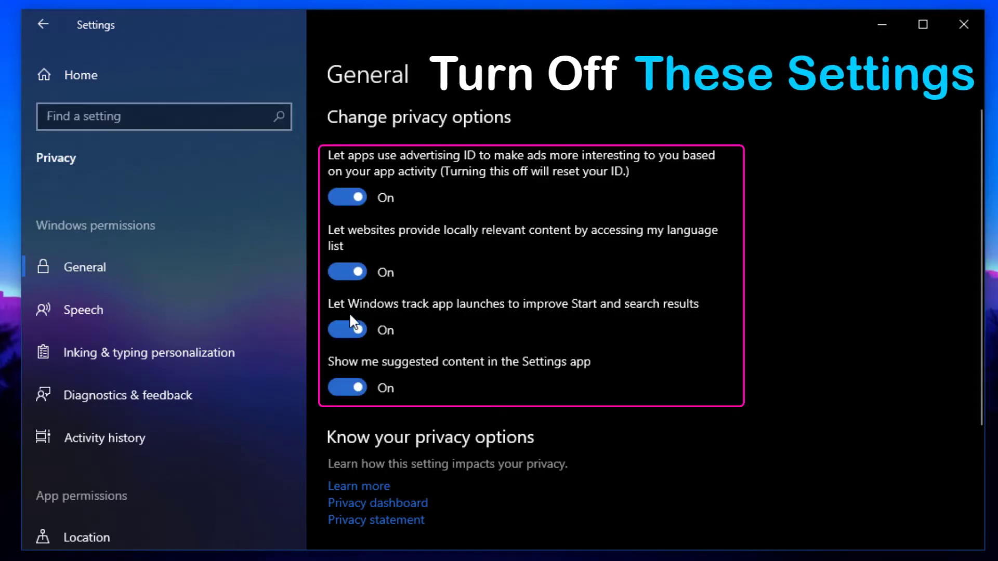
click(343, 198)
click(347, 272)
click(346, 329)
click(345, 387)
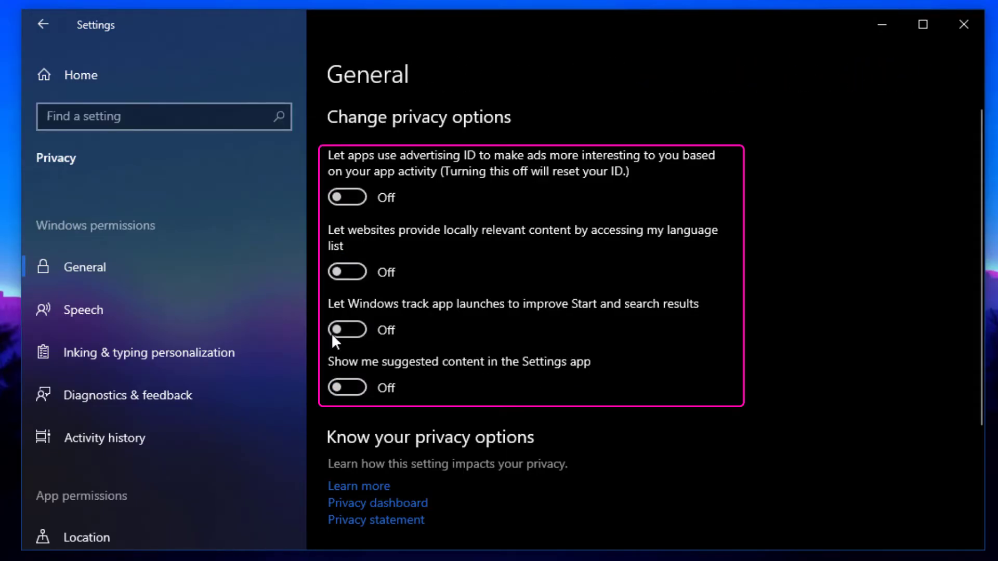
scroll(371, 285, down, 4)
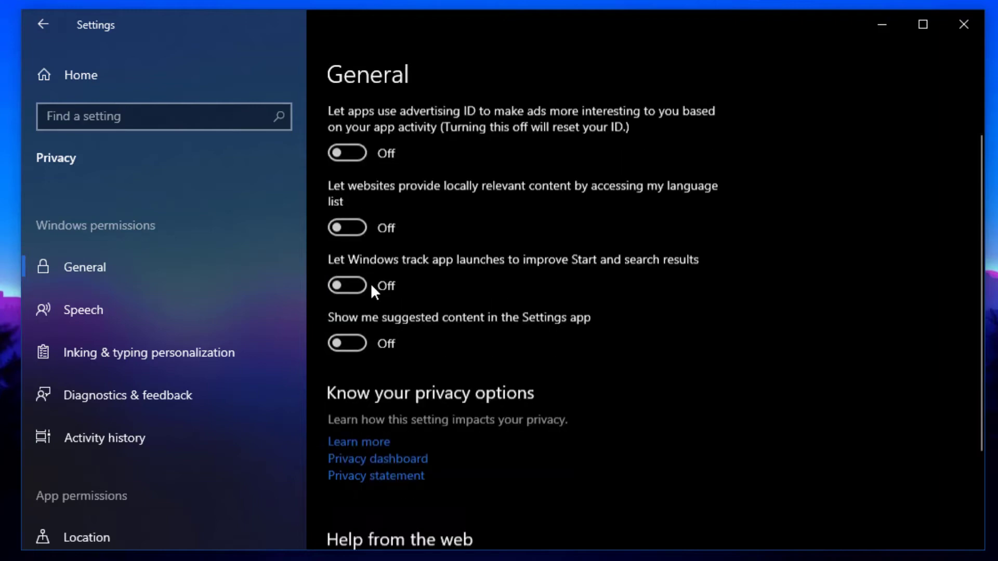
- In the Location privacy settings, switch app access to the device's location on and off again, leaving it off
scroll(173, 360, down, 3)
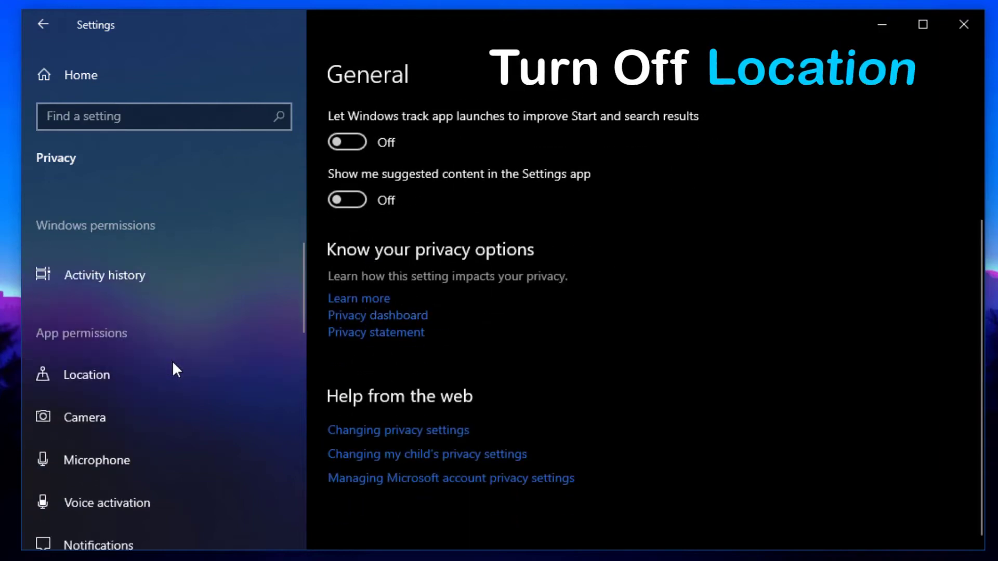
click(153, 388)
scroll(441, 367, down, 7)
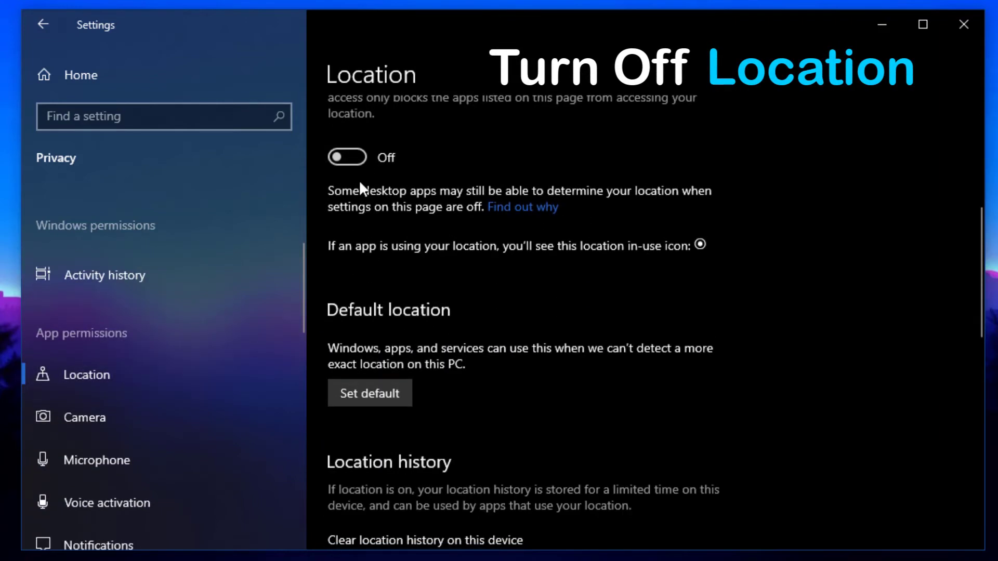
click(346, 156)
click(346, 156)
- Clear the location history on this device and review the remaining Location settings
scroll(451, 294, down, 5)
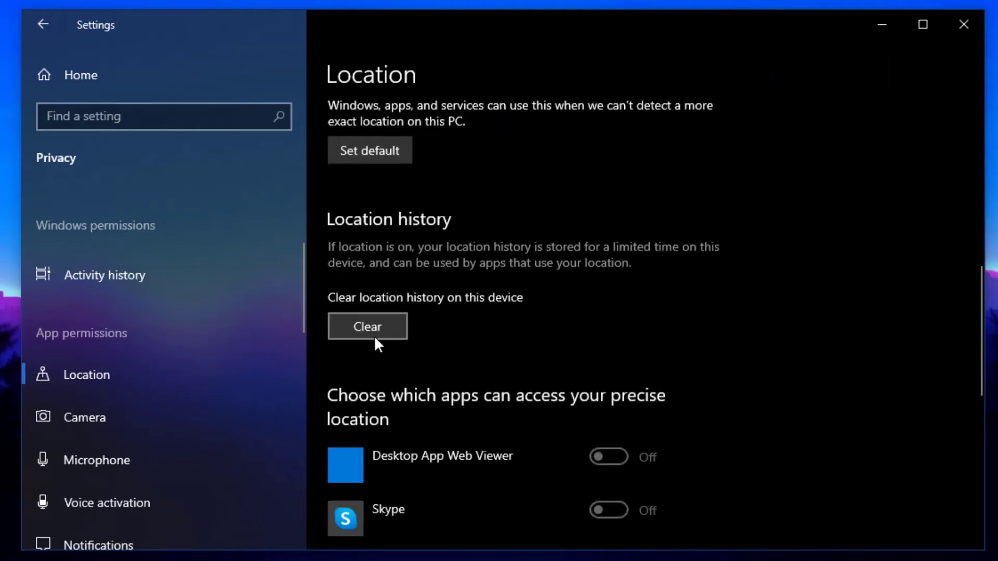
scroll(452, 364, down, 6)
scroll(419, 379, up, 10)
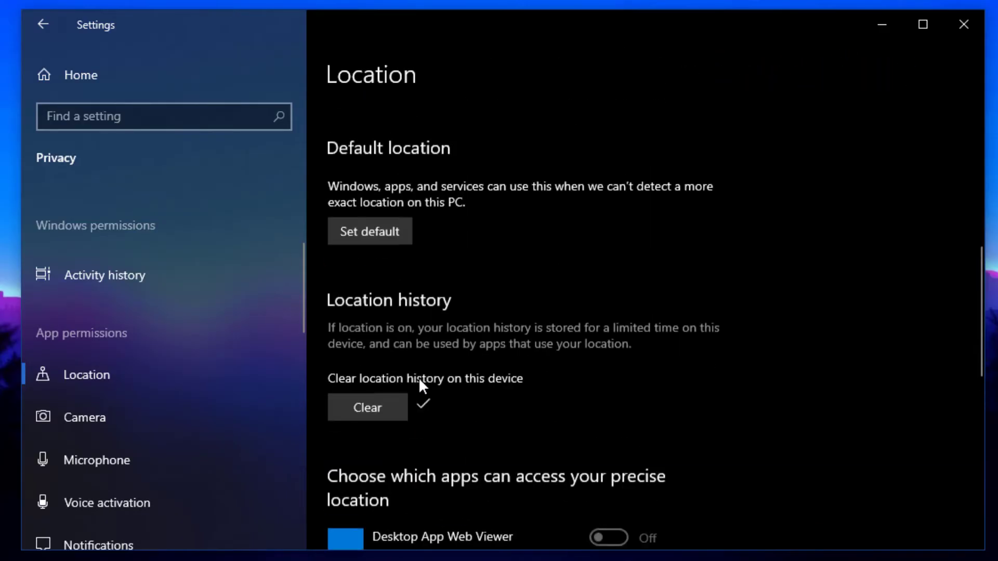
scroll(167, 438, down, 6)
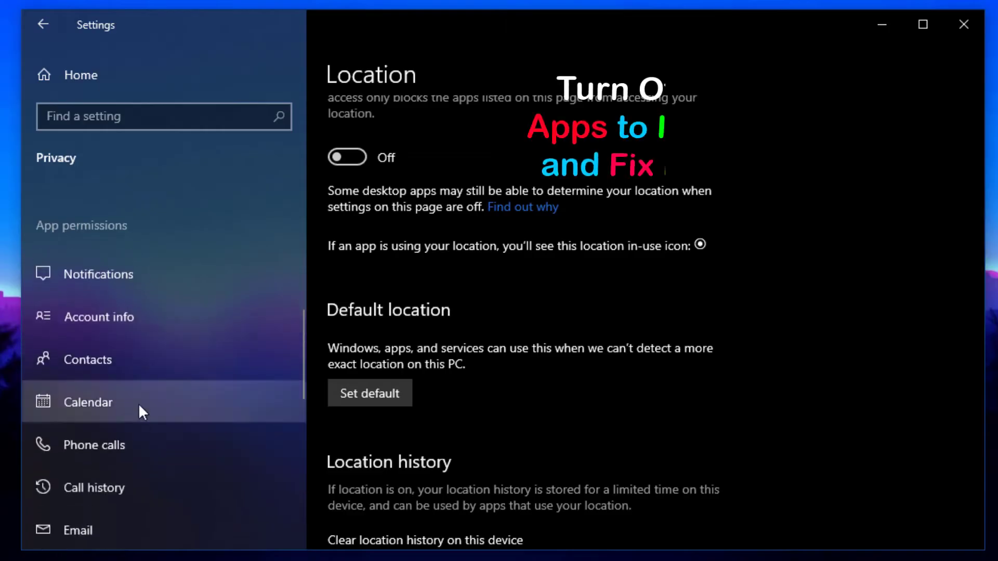
- In the Background apps privacy settings, switch Skype's background permission on and off again, leaving every app off
scroll(139, 408, down, 6)
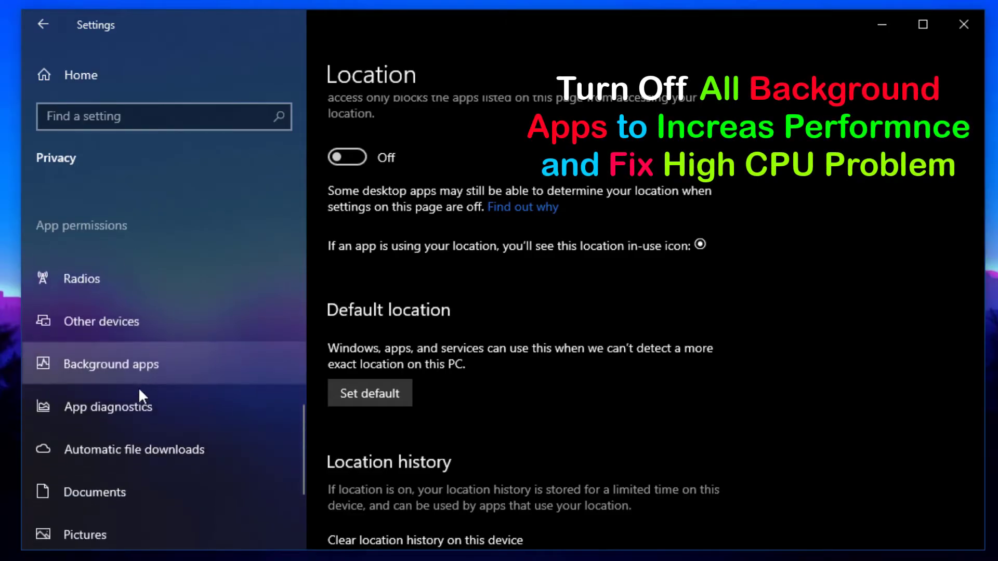
click(143, 379)
scroll(530, 388, down, 4)
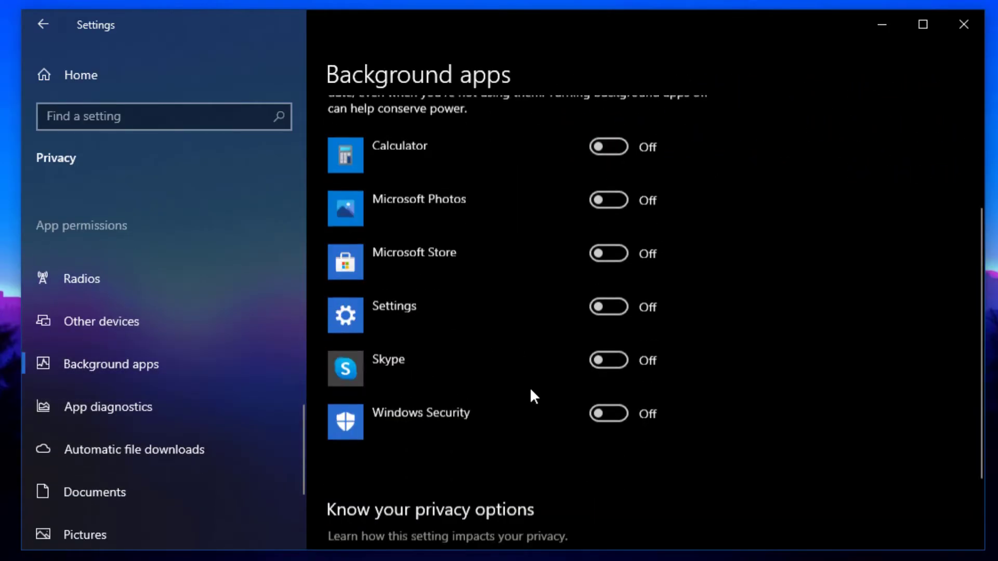
click(601, 367)
click(603, 314)
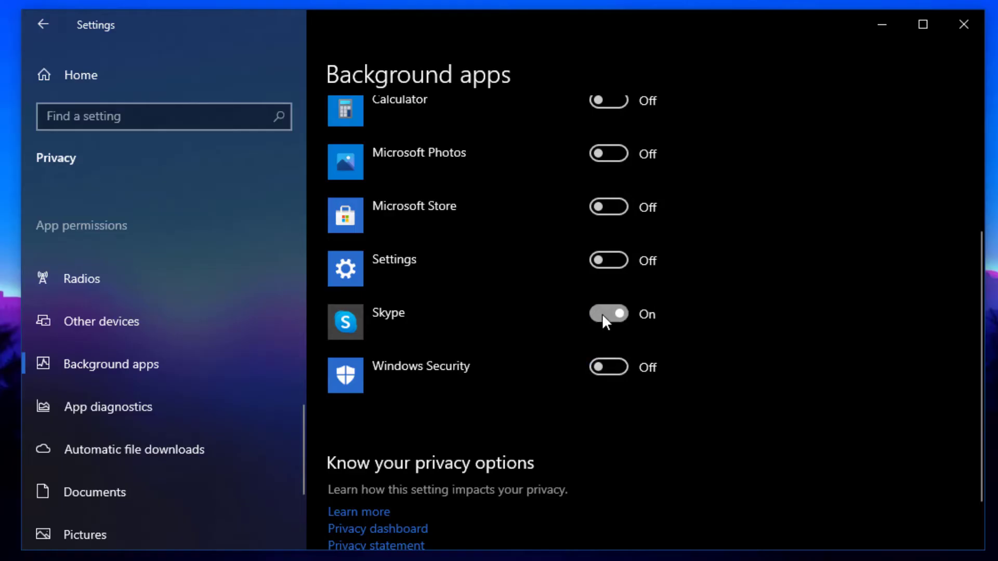
scroll(615, 205, up, 2)
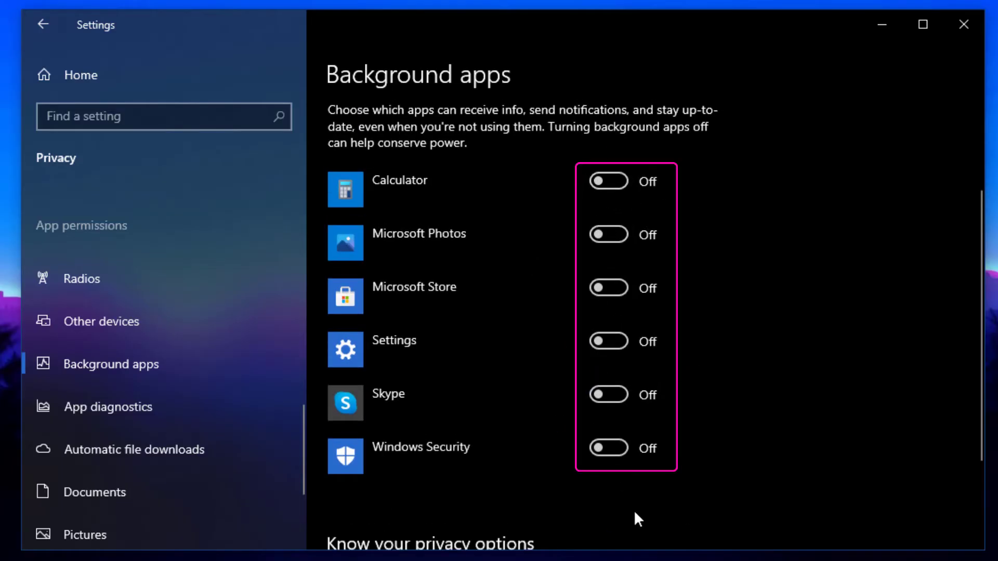
scroll(578, 420, down, 2)
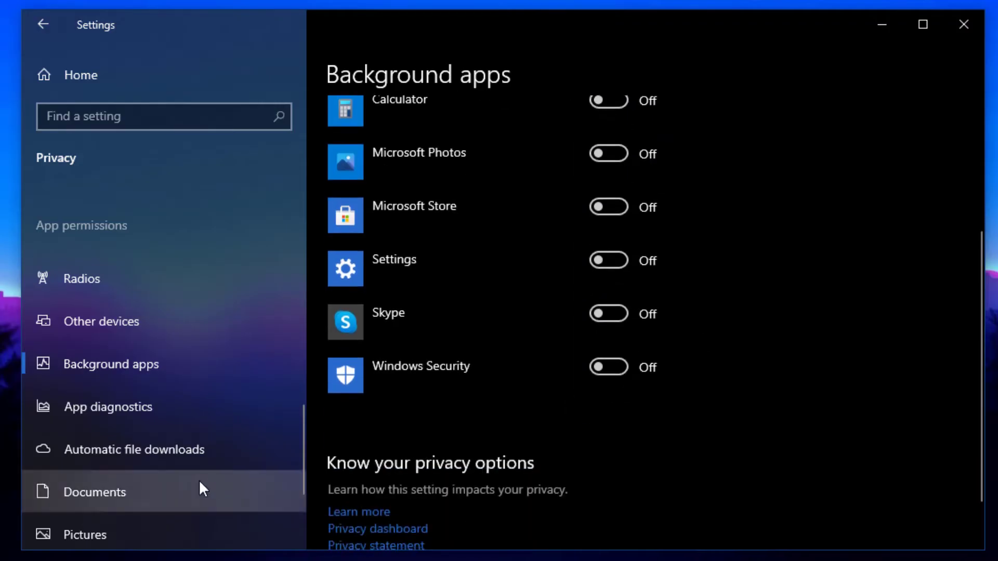
- Toggle app access in the Email and Call history privacy settings, leaving both off, and open the Phone calls permissions
scroll(145, 398, up, 5)
click(139, 425)
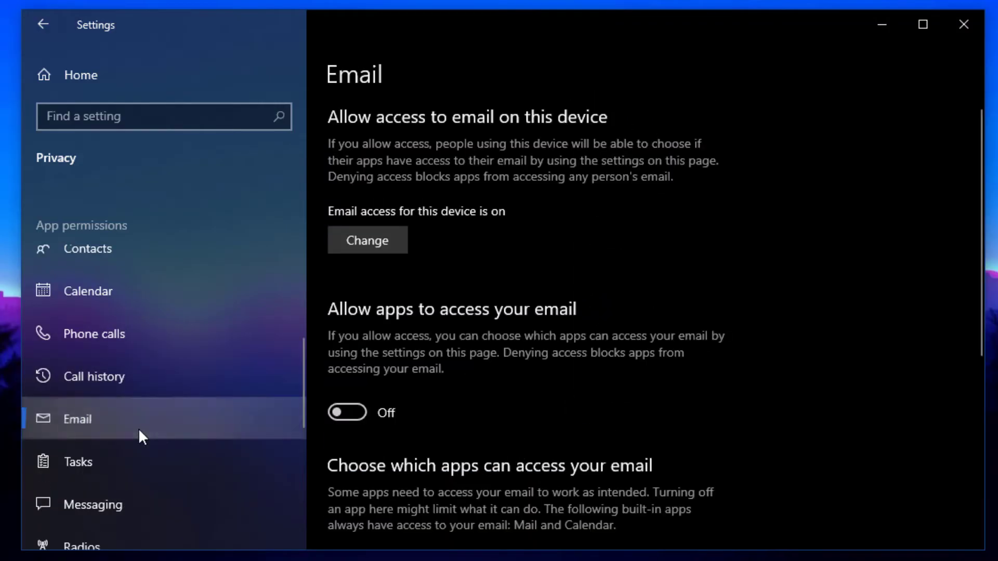
click(354, 416)
click(115, 385)
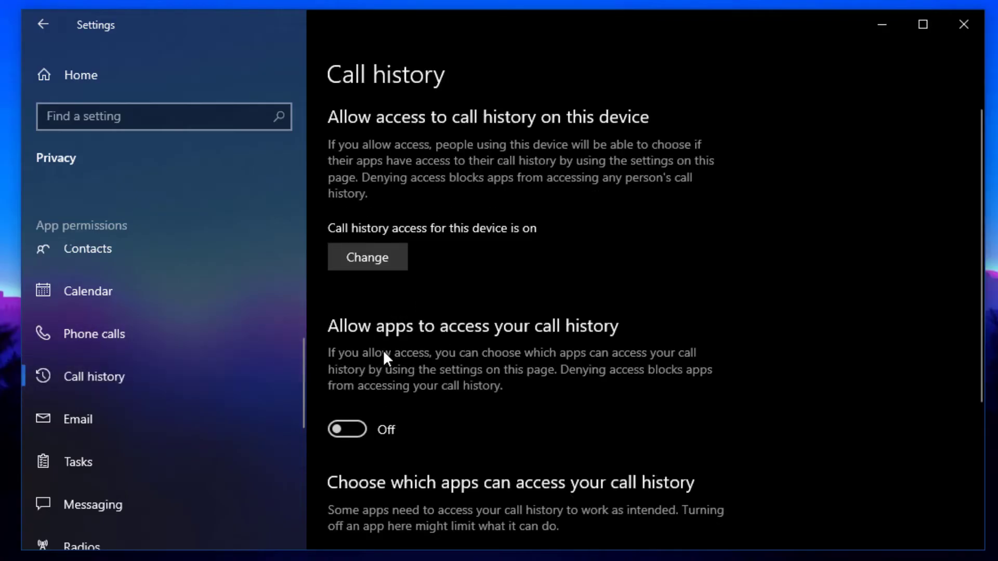
scroll(384, 357, down, 5)
click(350, 187)
click(350, 187)
click(218, 419)
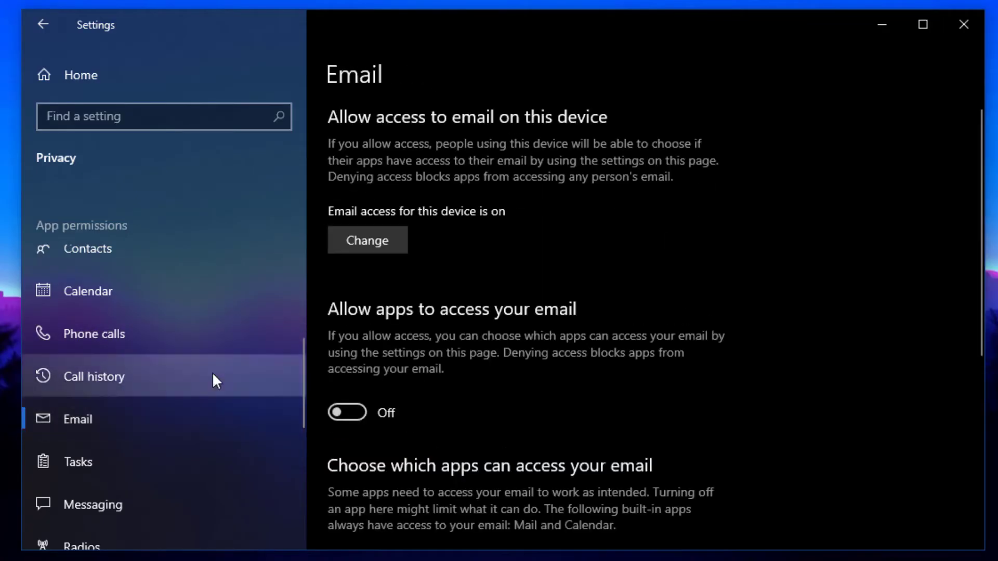
click(171, 334)
- In the Gaming settings, switch Game Mode on and off again, leaving it off
click(104, 83)
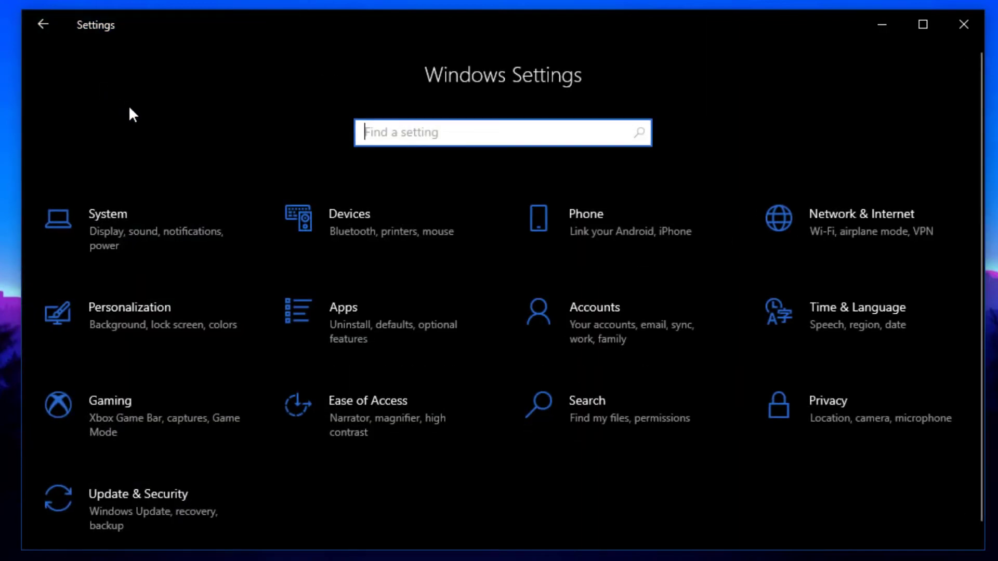
click(192, 414)
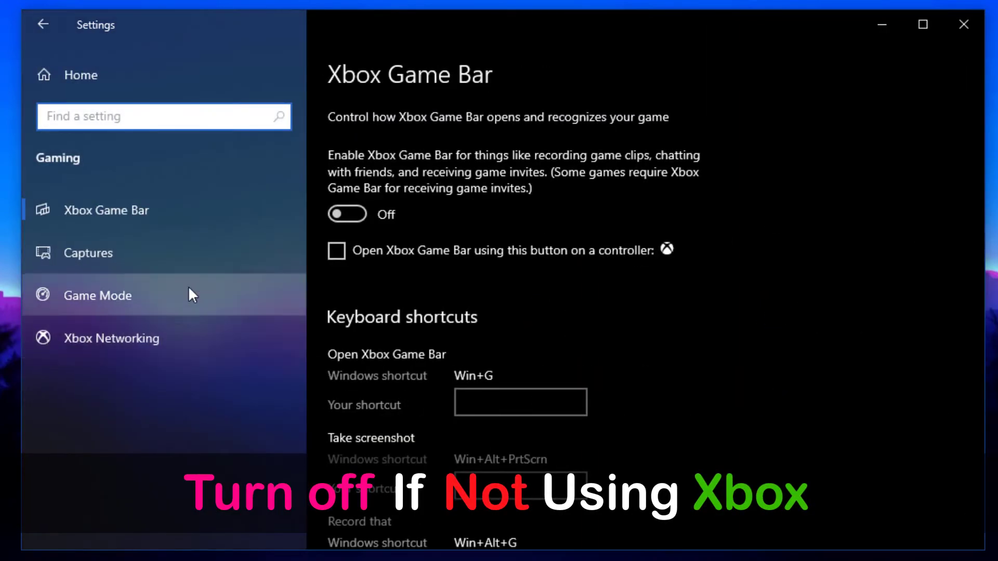
click(138, 314)
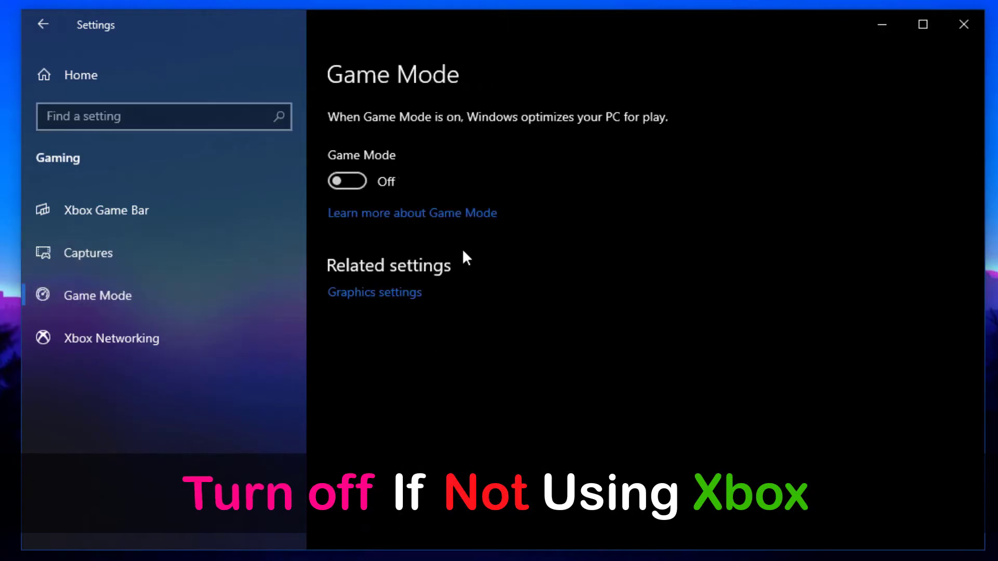
double_click(344, 180)
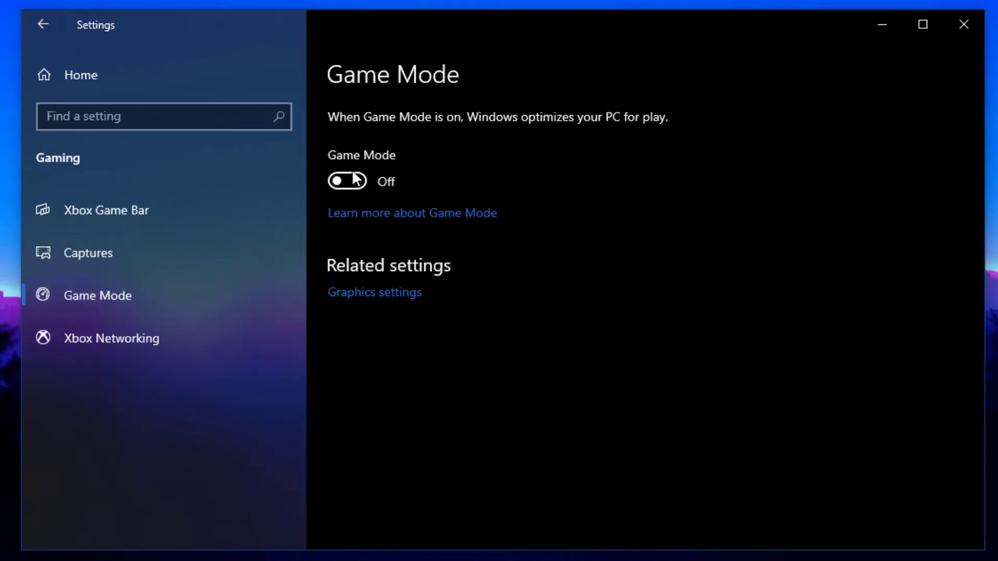
- Switch Xbox Game Bar on and off again, leaving it off, and close Settings
click(174, 221)
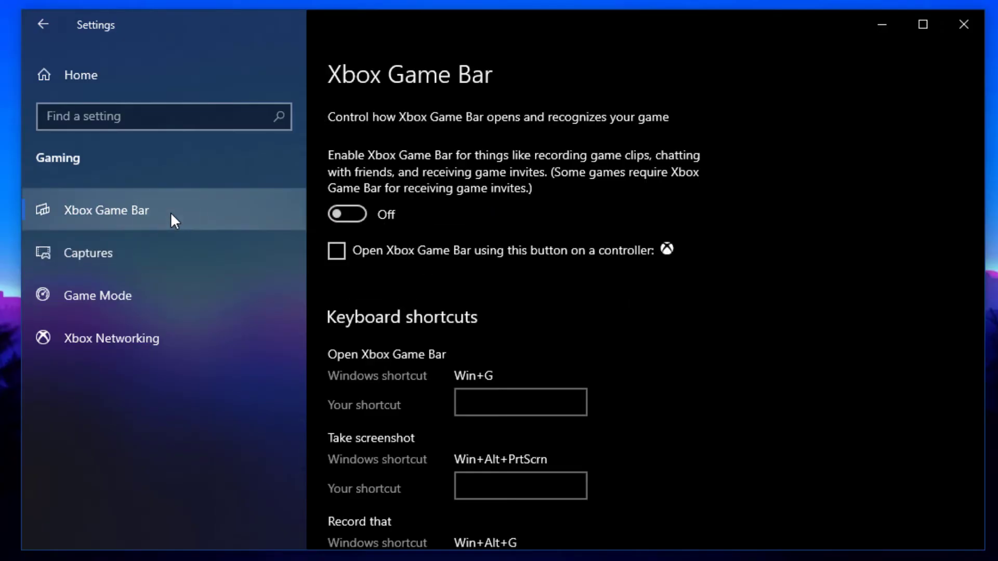
click(344, 216)
click(343, 218)
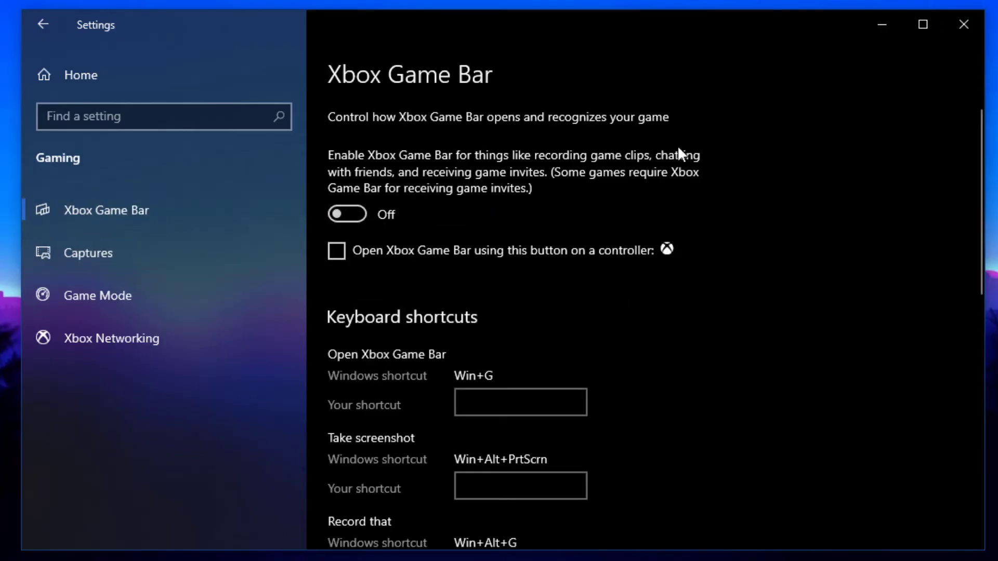
click(957, 32)
right_click(550, 137)
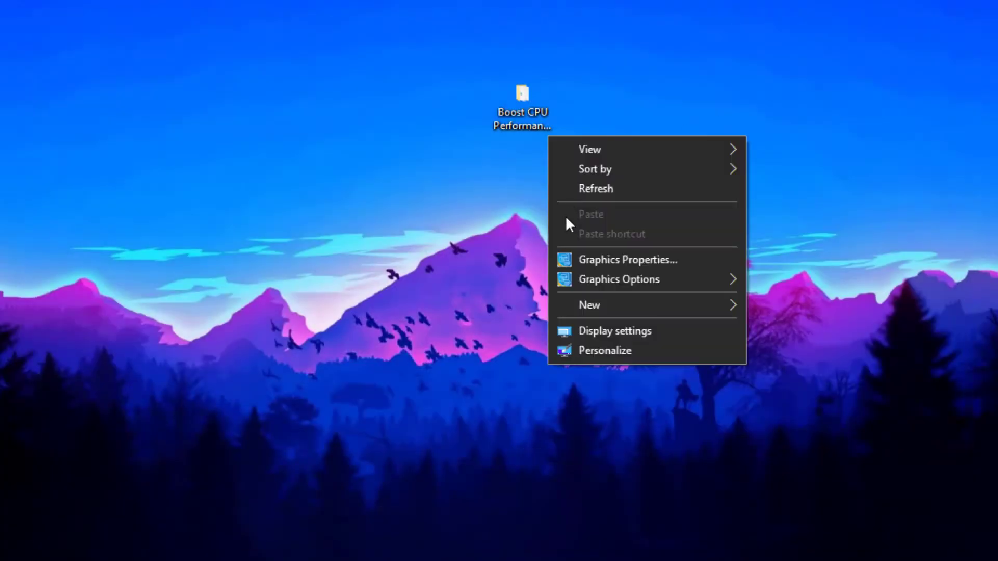
key(Escape)
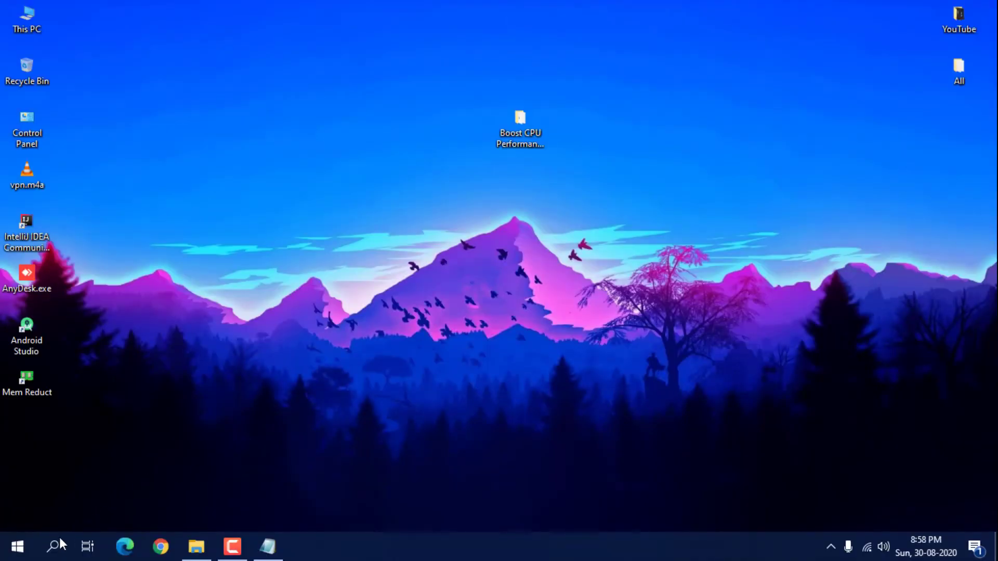
- Search Windows for cmd and open Command Prompt as administrator
click(59, 544)
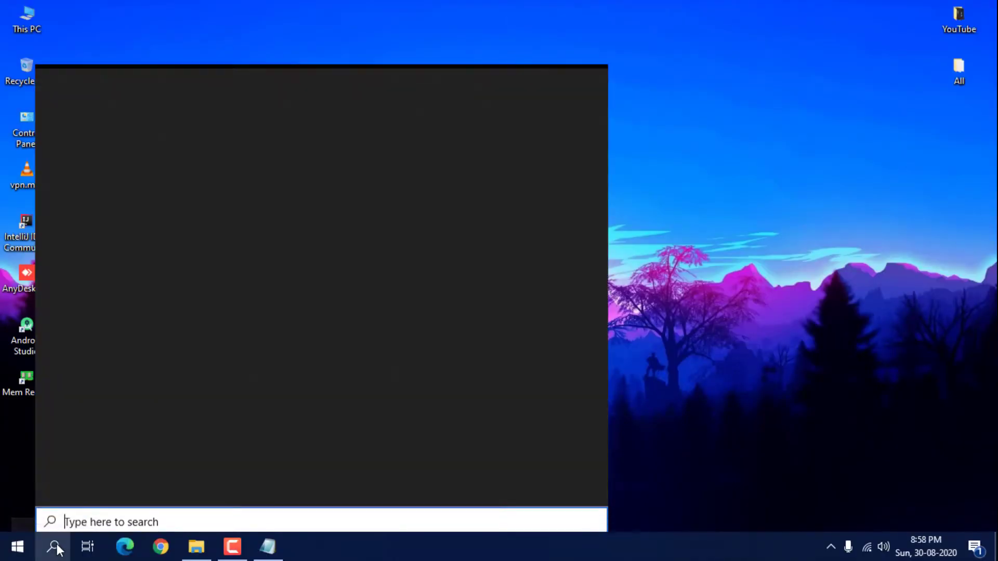
text(cmd)
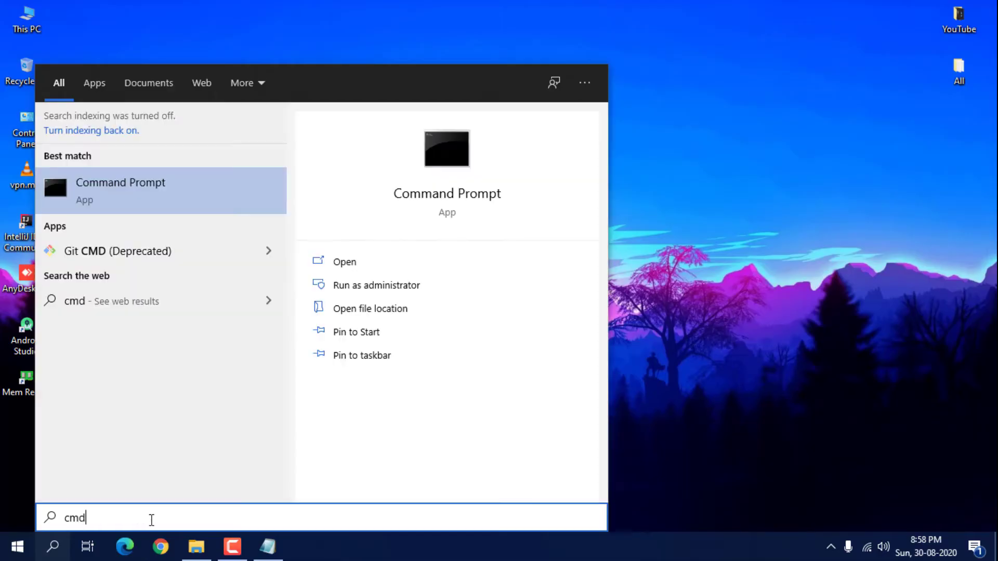
click(393, 290)
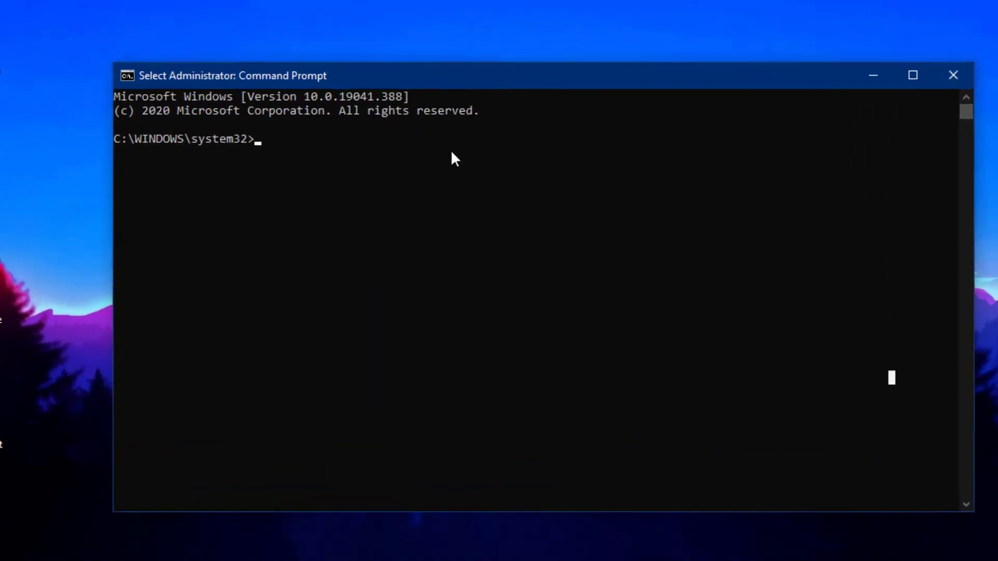
key(Escape)
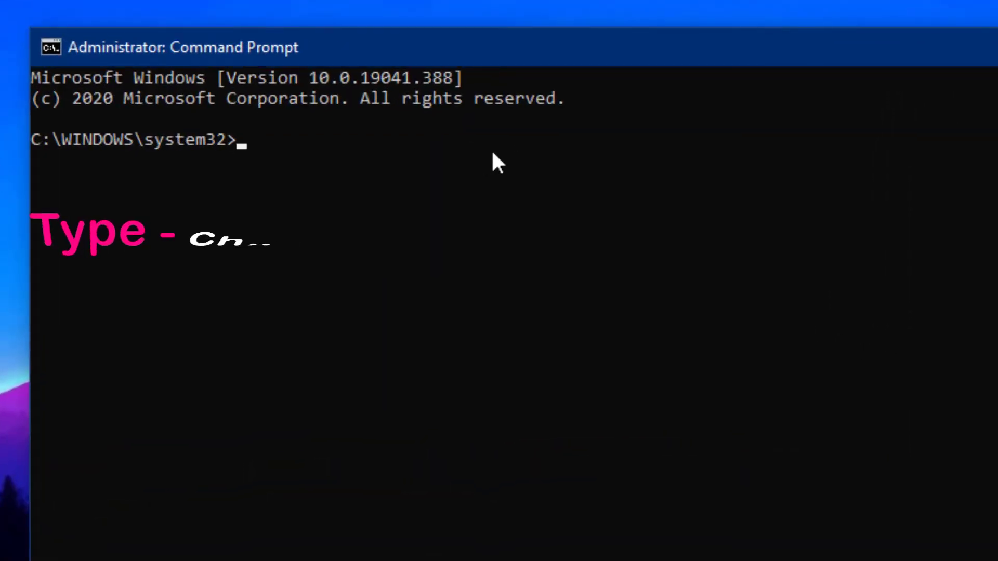
- Run the command chkdsk /f to check the system drive for errors
text(ch)
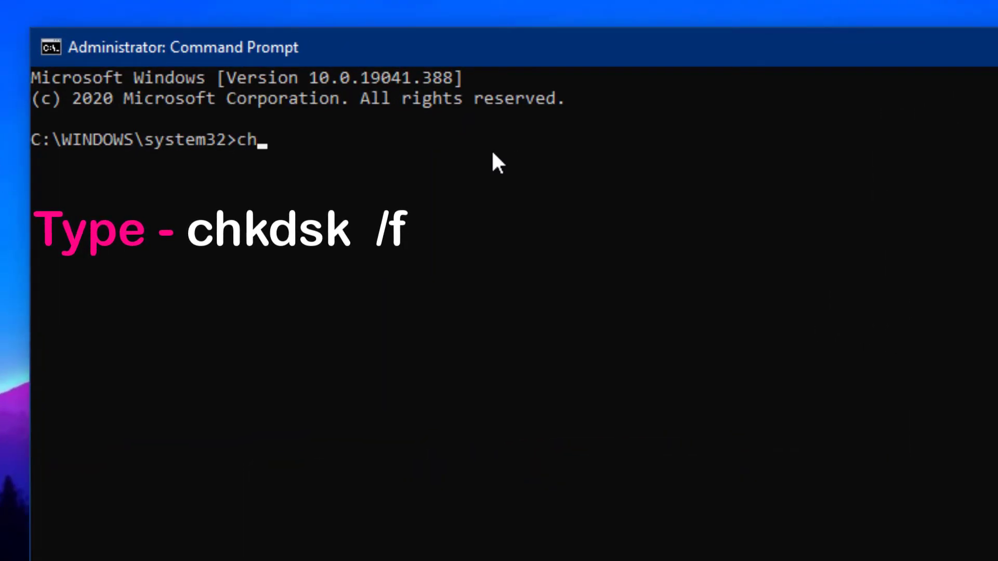
text(kds)
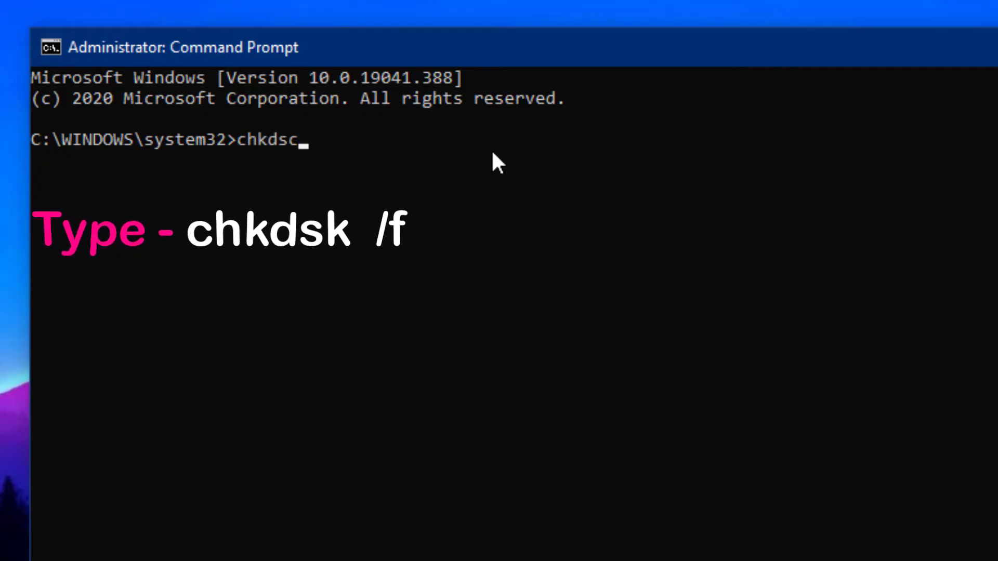
text(k /)
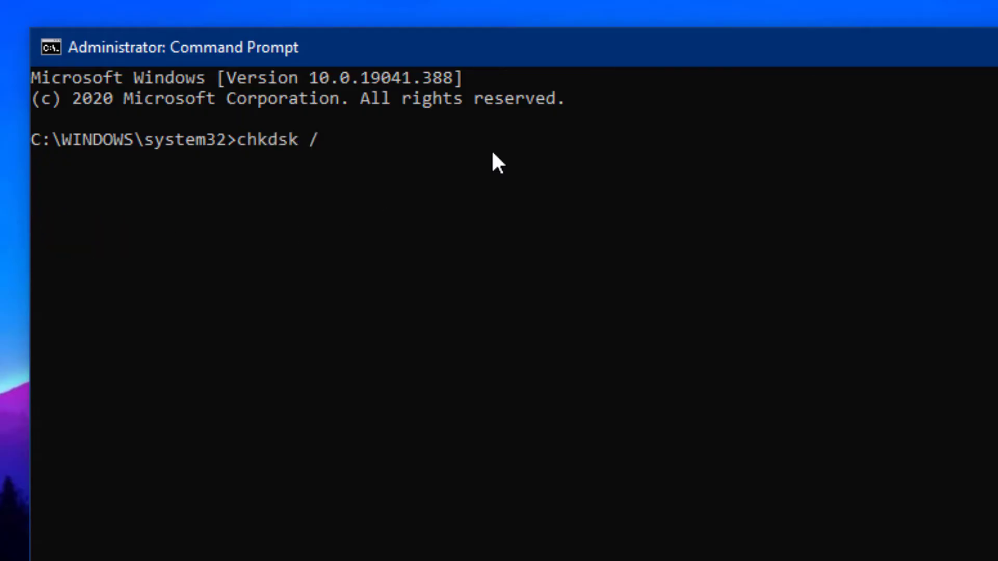
text(f)
key(Return)
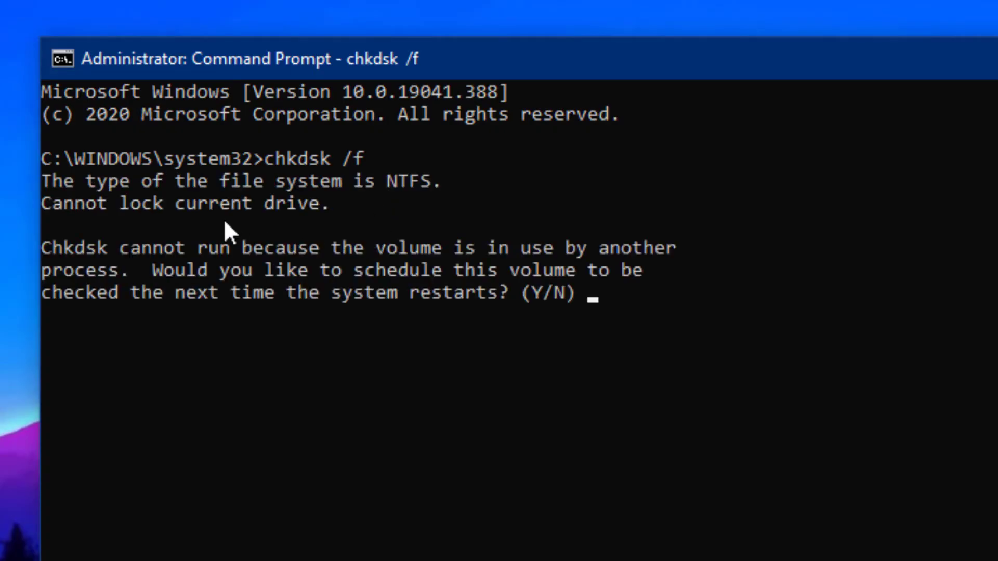
- Read the chkdsk output and answer y to schedule the volume check for the next restart
drag(253, 181, 409, 181)
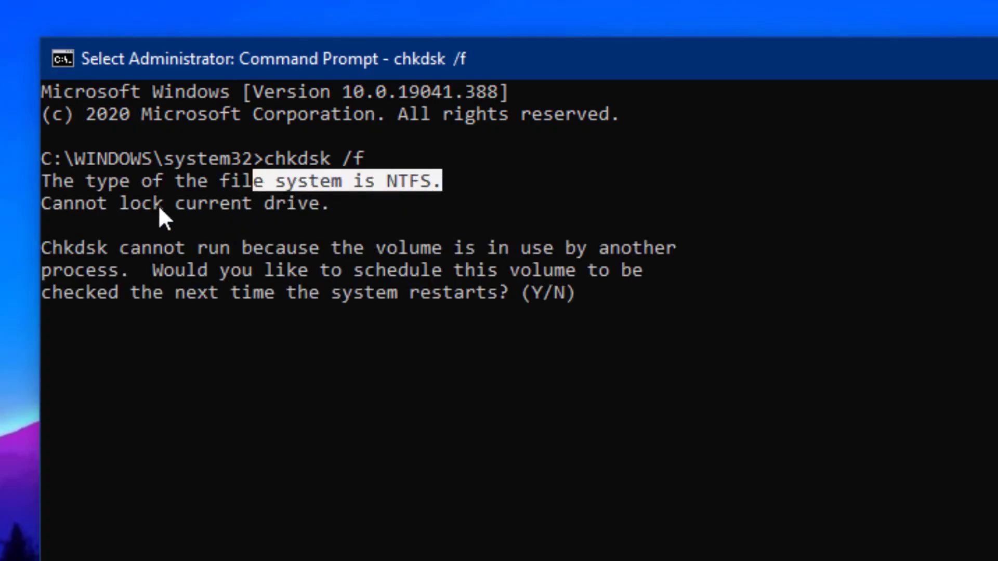
drag(72, 200, 283, 205)
click(325, 203)
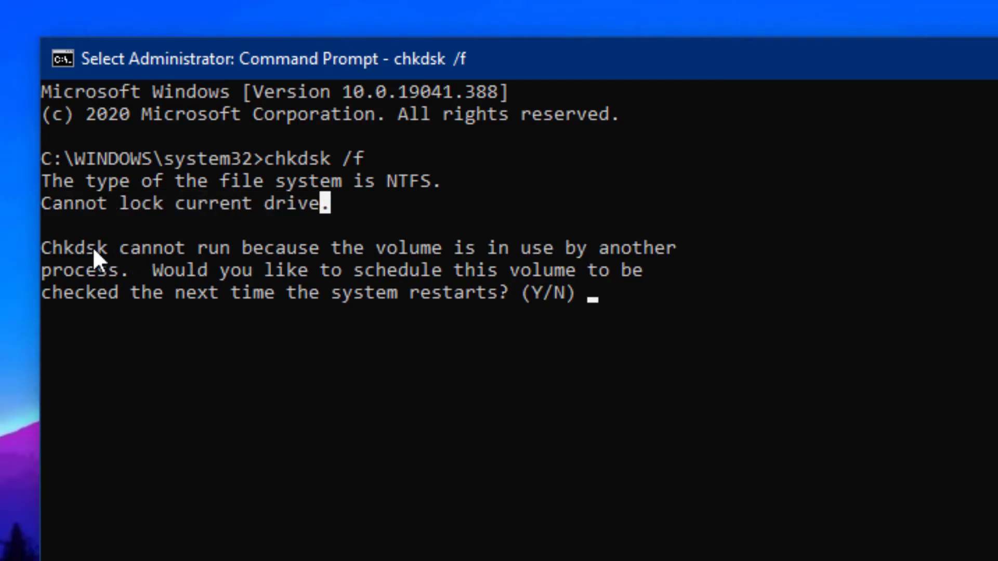
drag(94, 248, 399, 248)
click(590, 310)
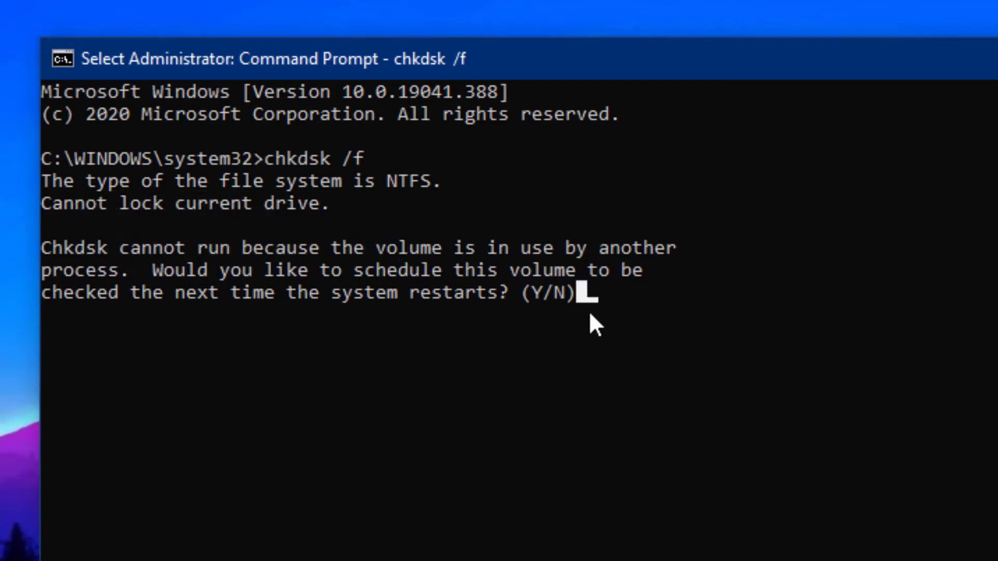
key(Escape)
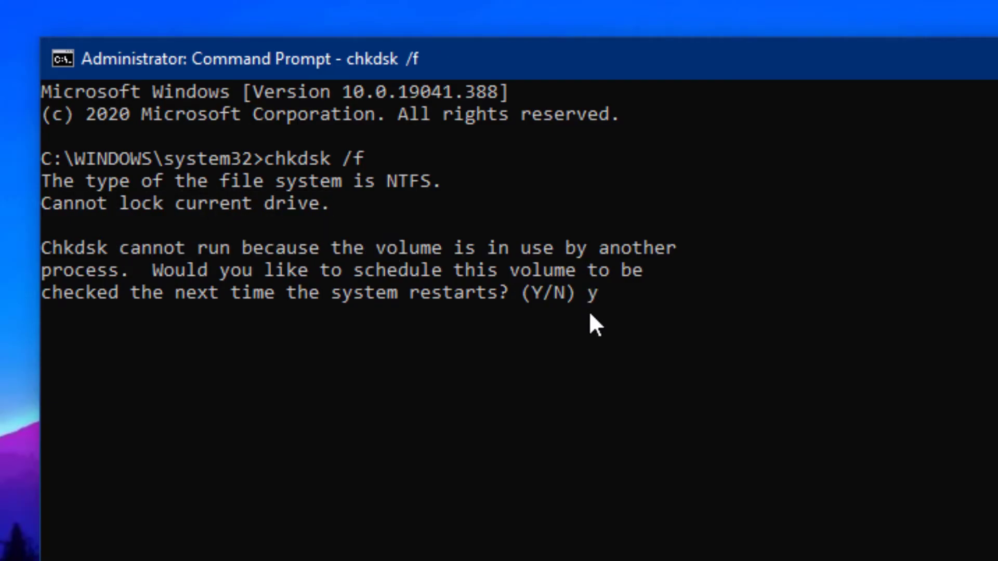
key(Return)
- Review the scheduling confirmation line and close Command Prompt with the exit command
drag(45, 337, 728, 339)
click(333, 375)
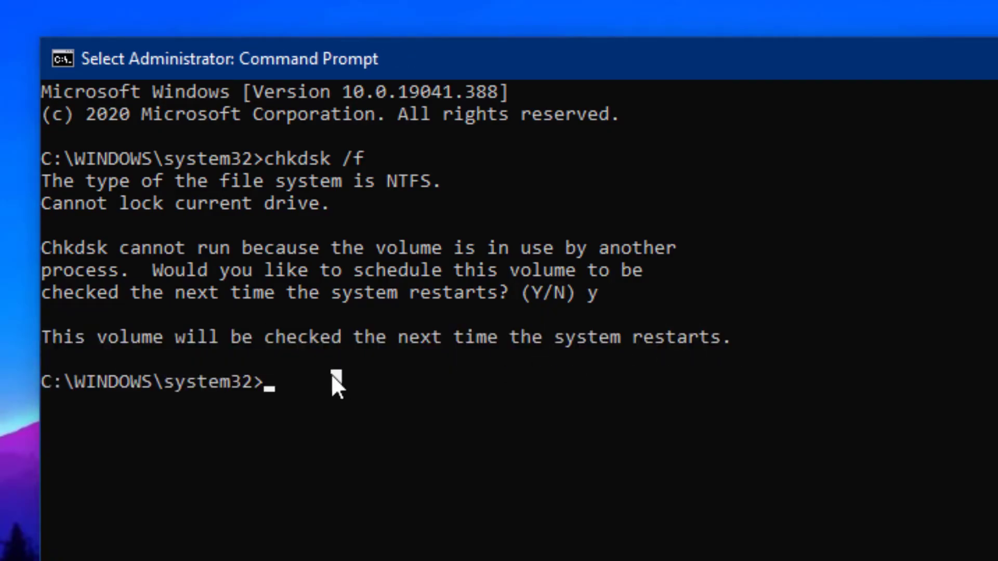
text(exit)
key(Return)
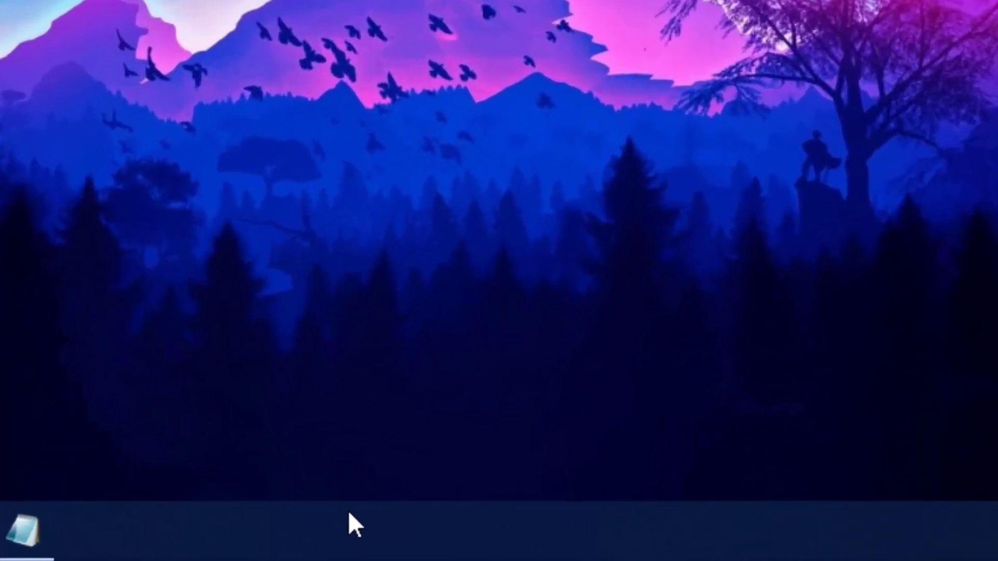
- Open Task Manager, show its list of services and launch the full Services console from there
right_click(371, 520)
click(417, 399)
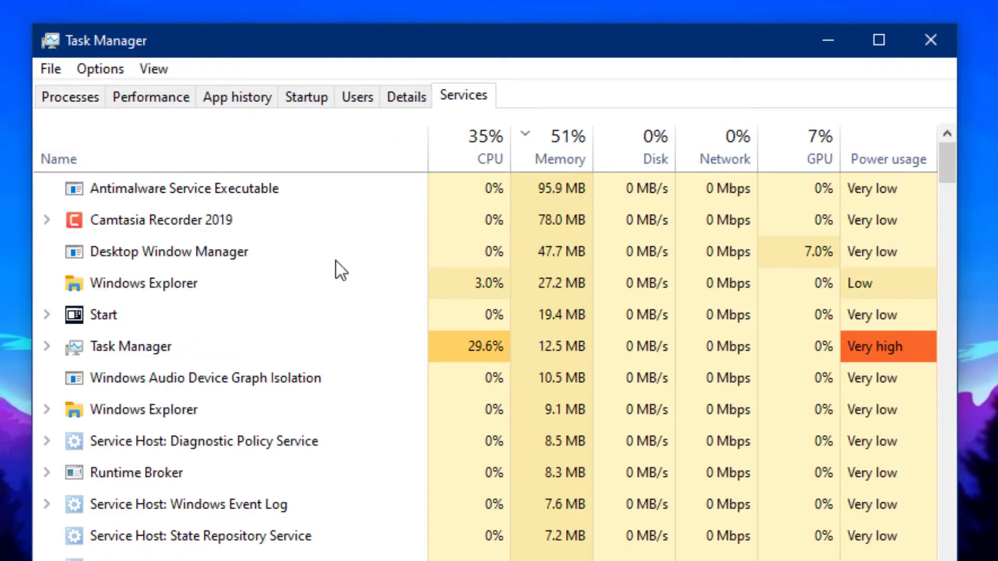
click(463, 97)
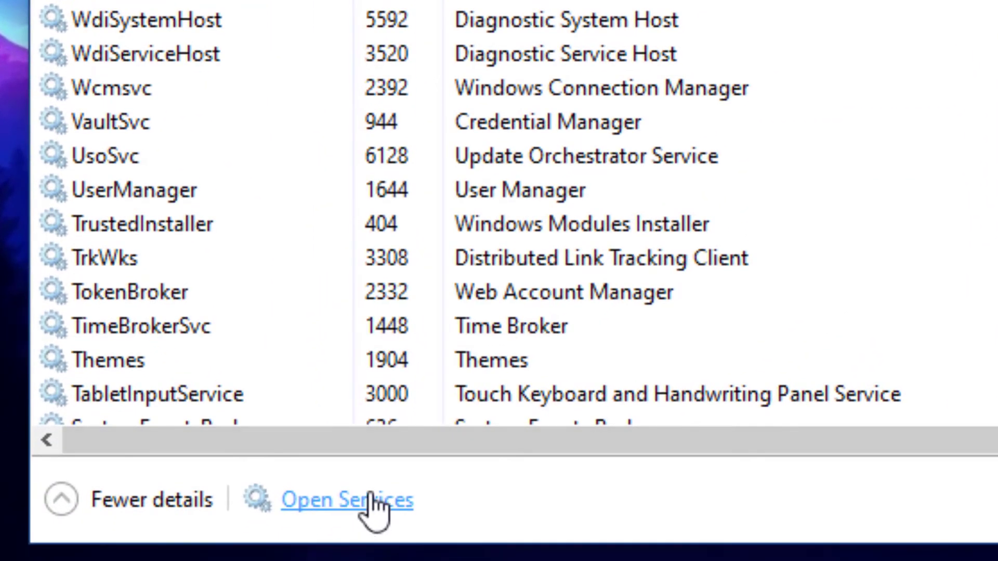
click(373, 507)
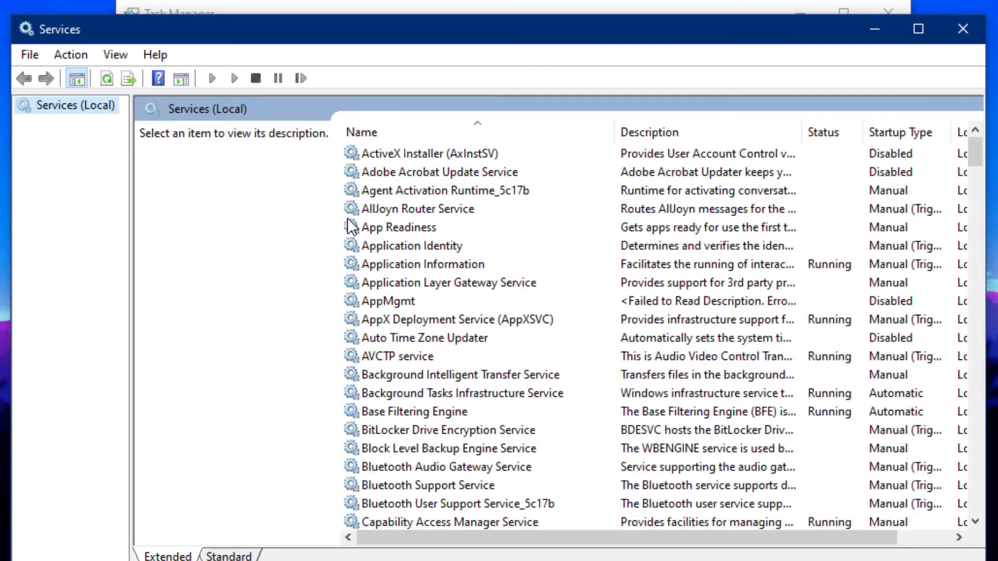
- Find the Windows Search service in the services list and open its properties
click(432, 321)
key(w)
key(w)
key(w)
key(w)
key(w)
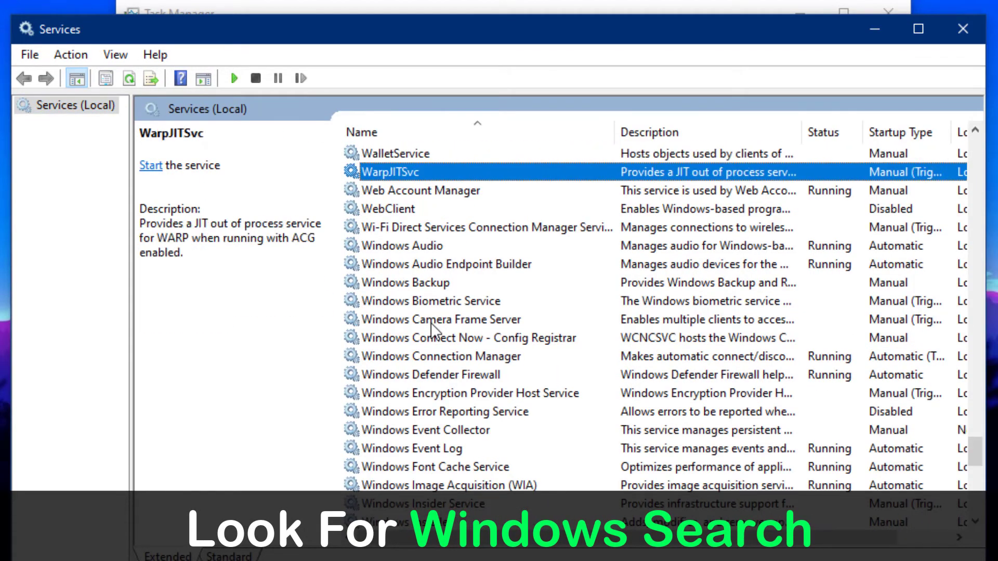
key(w)
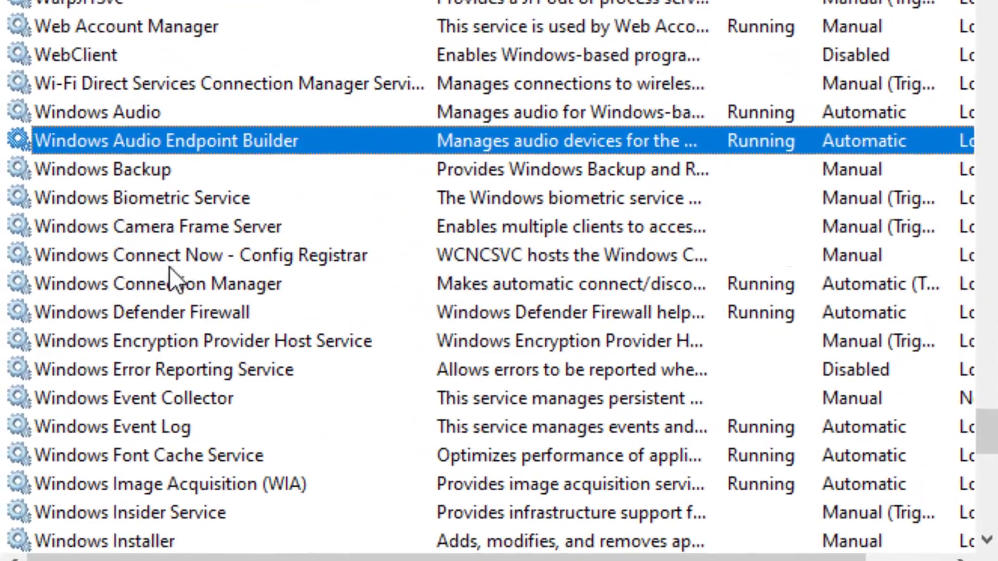
scroll(343, 315, down, 7)
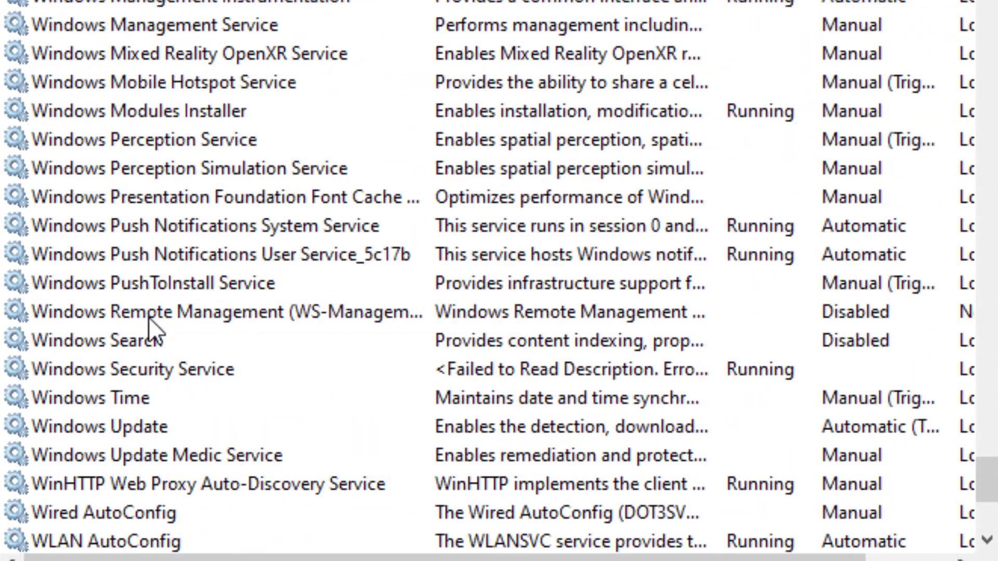
scroll(148, 317, down, 2)
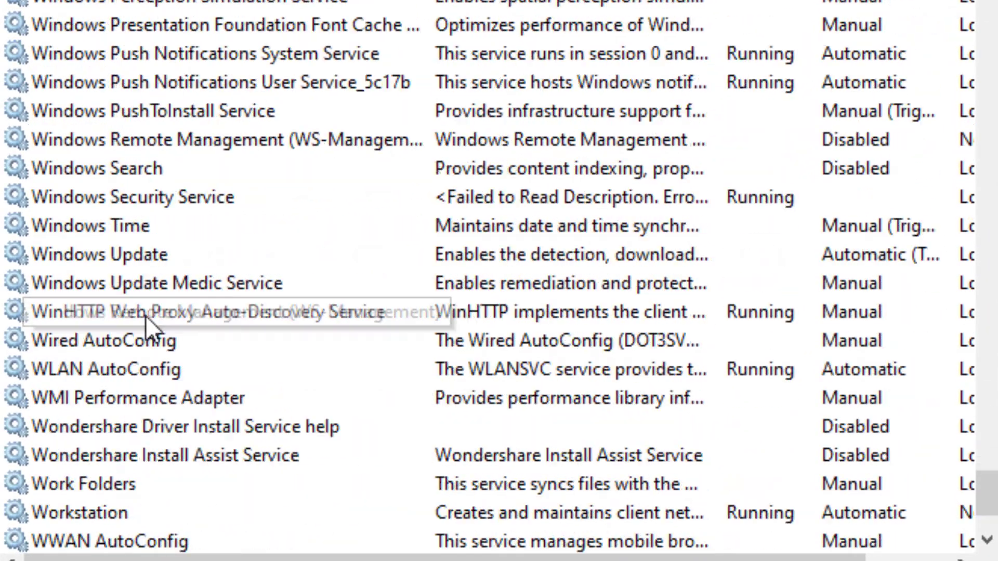
double_click(138, 168)
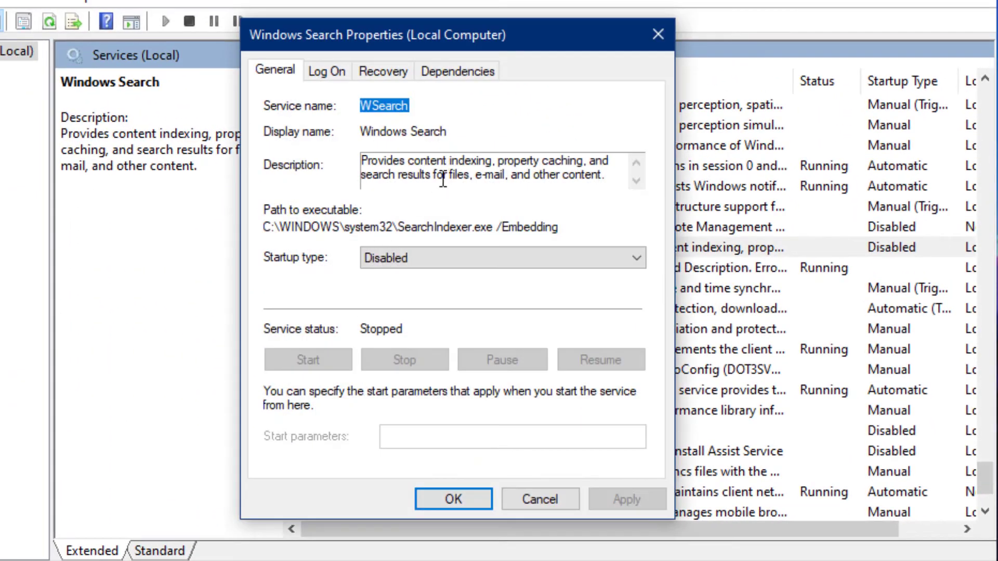
- Choose Disabled as the startup type for Windows Search and cancel out of its properties dialog
click(448, 257)
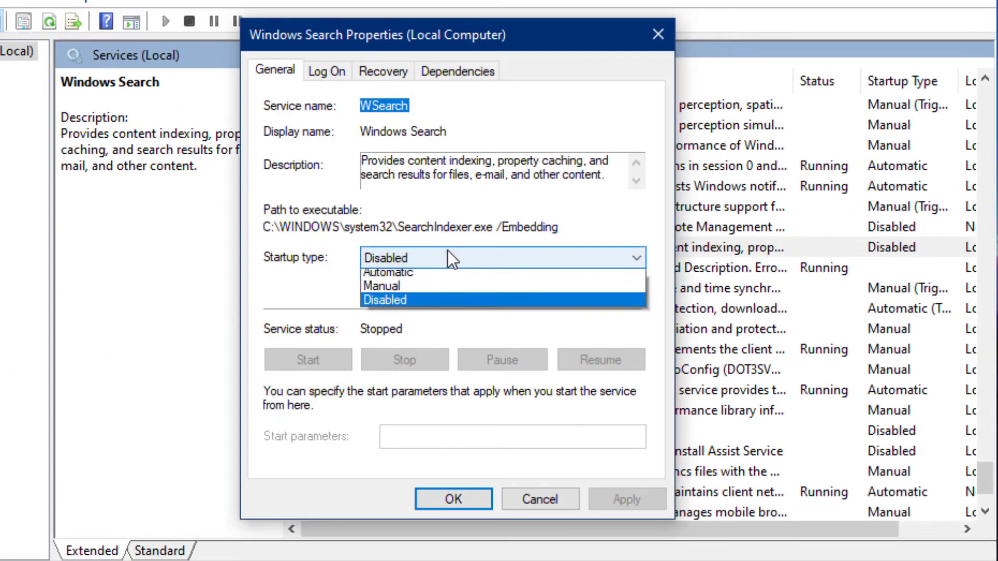
click(423, 301)
click(400, 263)
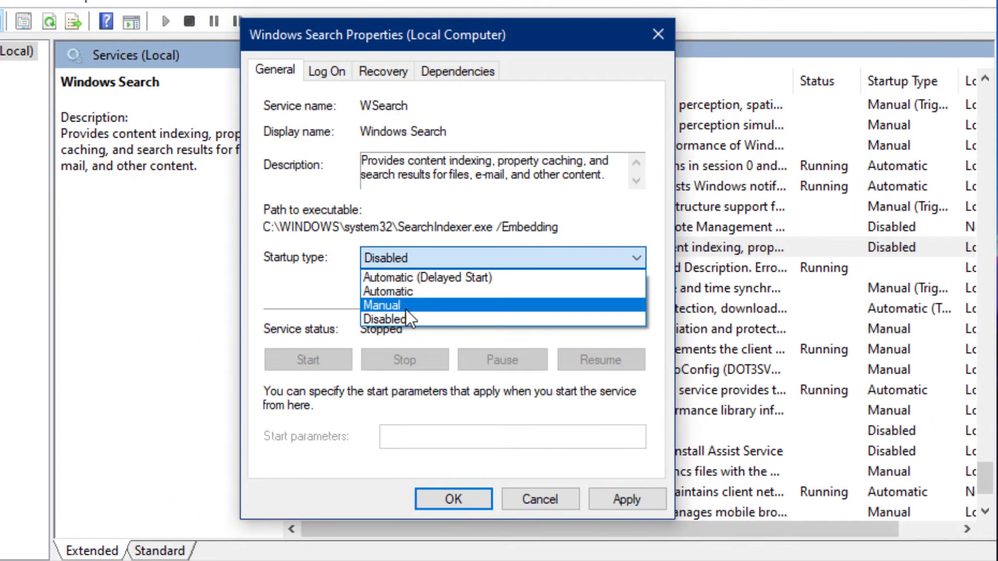
click(408, 317)
click(535, 498)
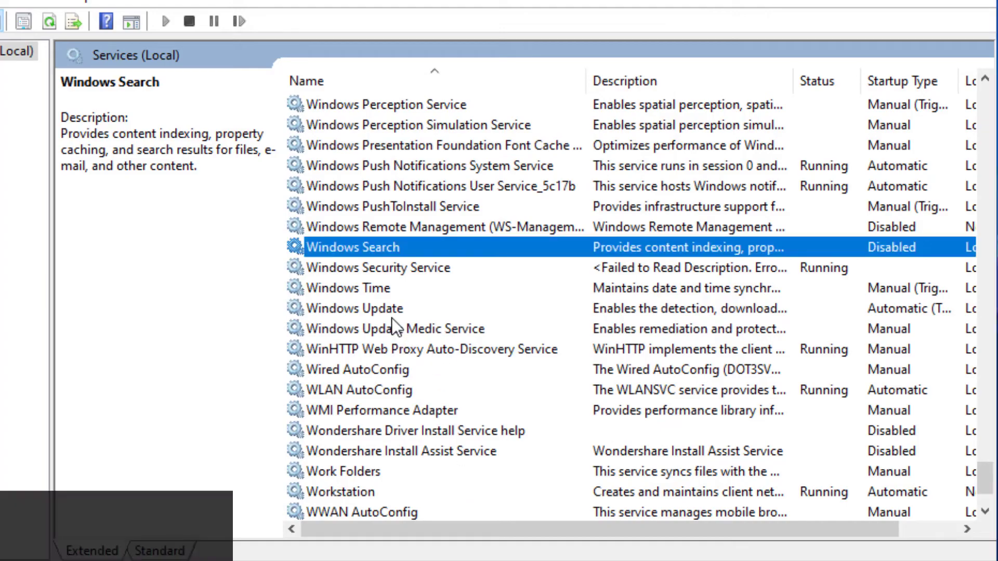
- Find the SysMain service in the services list and open its properties
scroll(391, 317, up, 1)
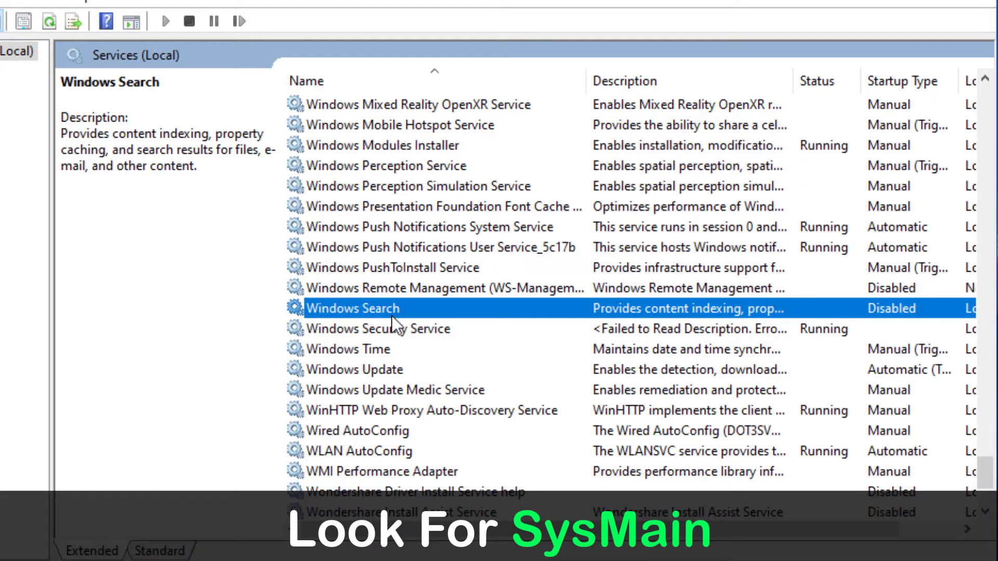
scroll(392, 316, up, 1)
scroll(392, 310, up, 15)
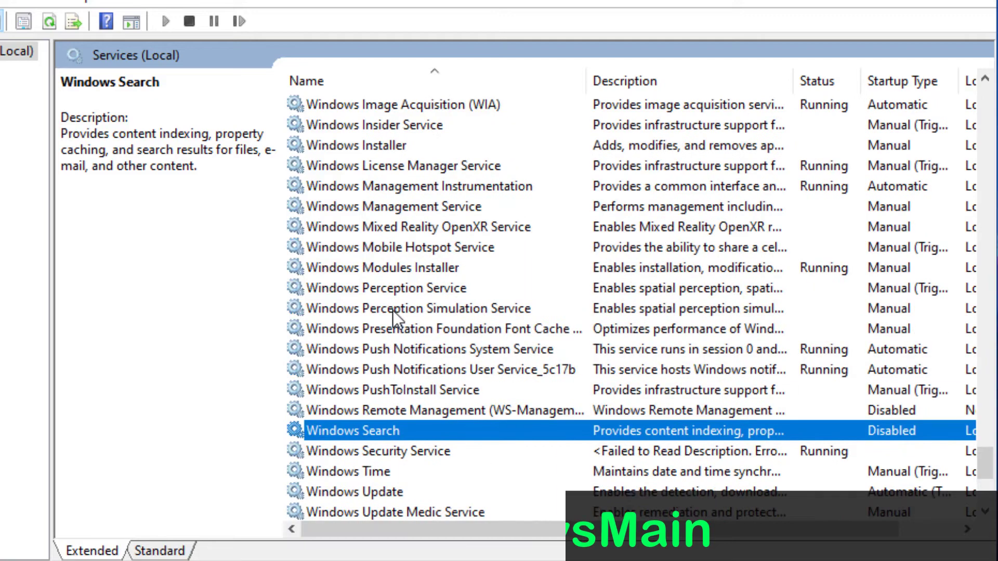
scroll(358, 270, up, 1)
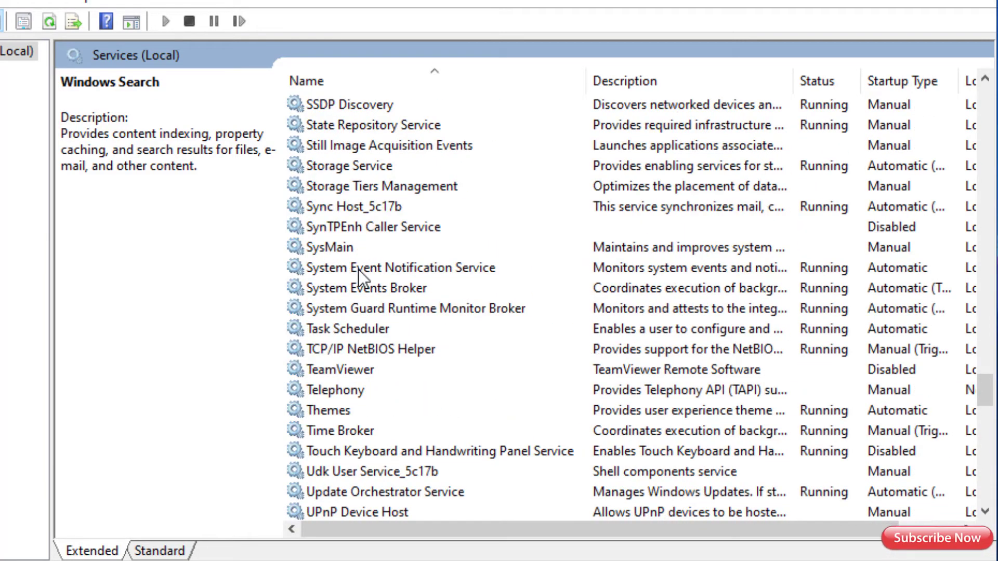
click(343, 247)
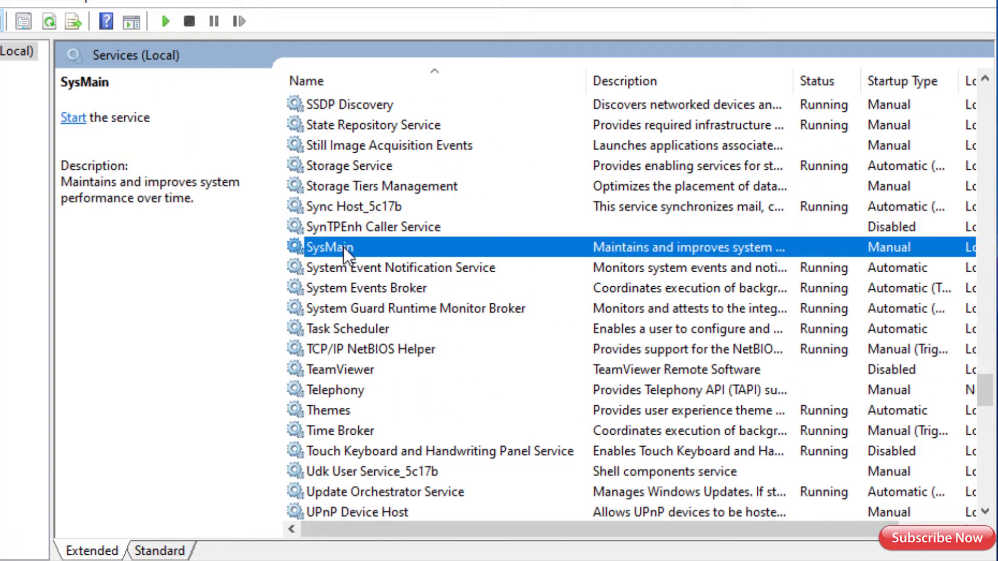
double_click(344, 251)
- Set the SysMain startup type to Manual, apply the change and close its properties
click(396, 258)
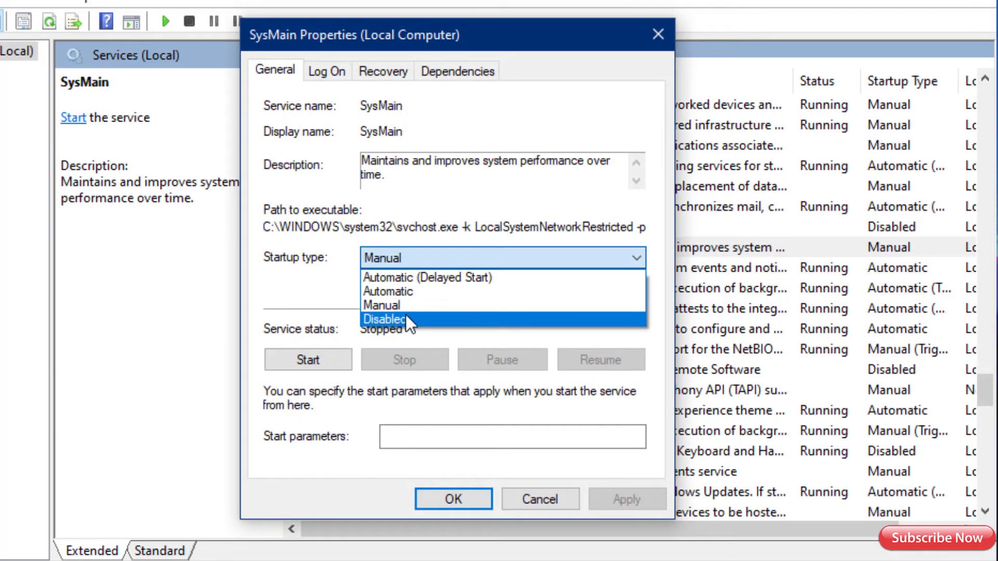
click(405, 315)
click(416, 258)
click(447, 305)
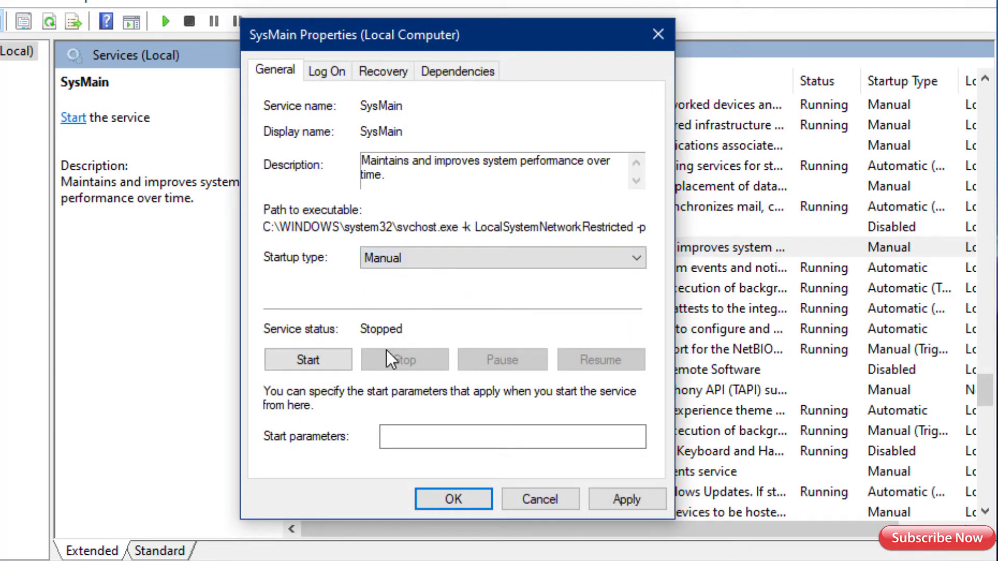
click(632, 504)
click(463, 499)
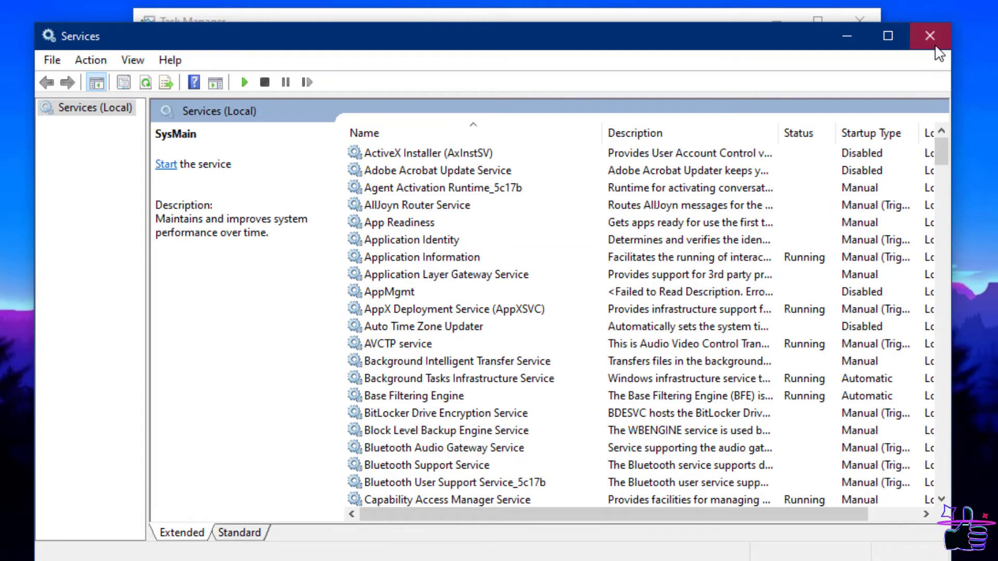
- Close the Services console and Task Manager to return to the desktop
click(936, 47)
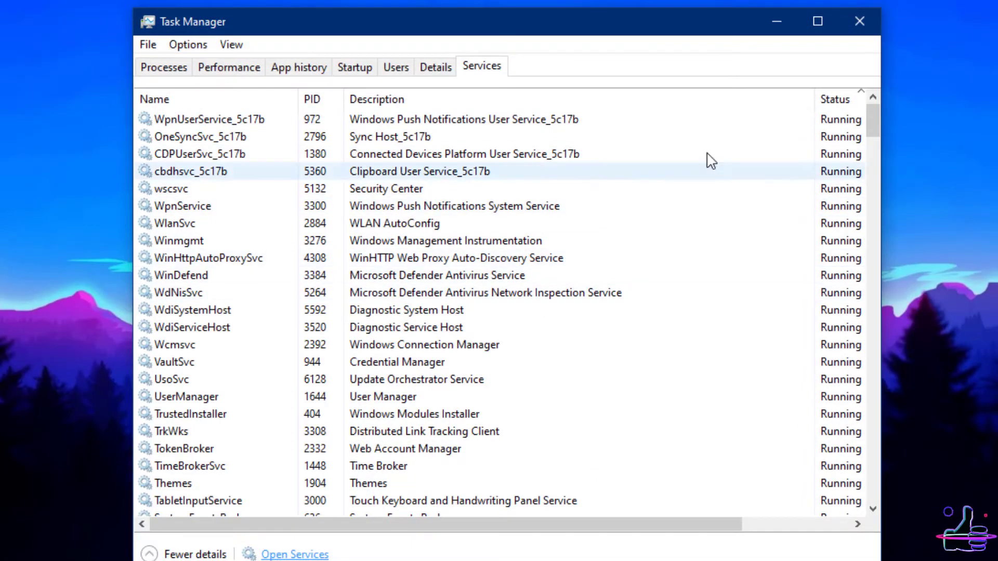
click(860, 20)
right_click(575, 153)
click(582, 208)
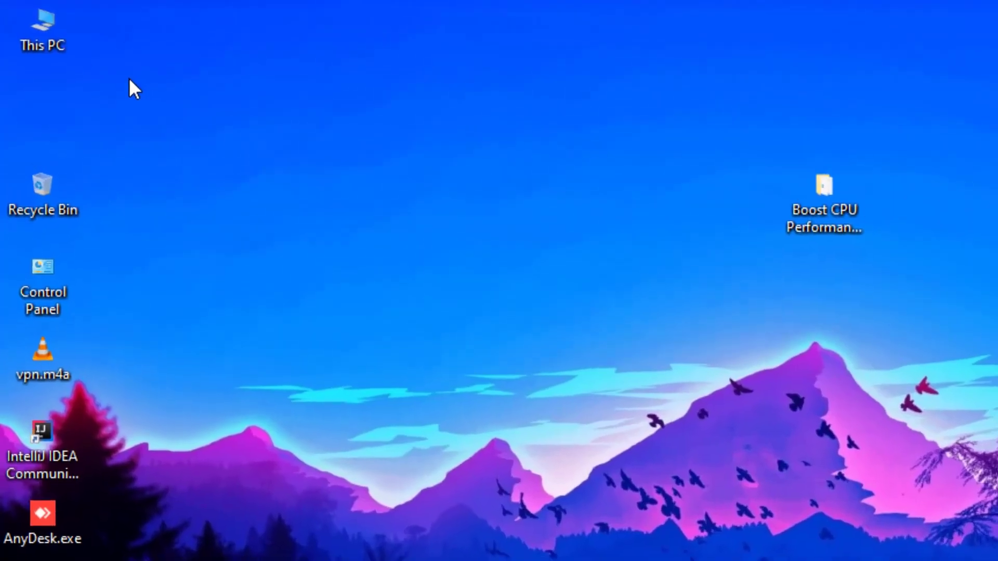
- Open the properties of This PC, go to the advanced system settings and open the Performance settings
right_click(36, 24)
click(168, 313)
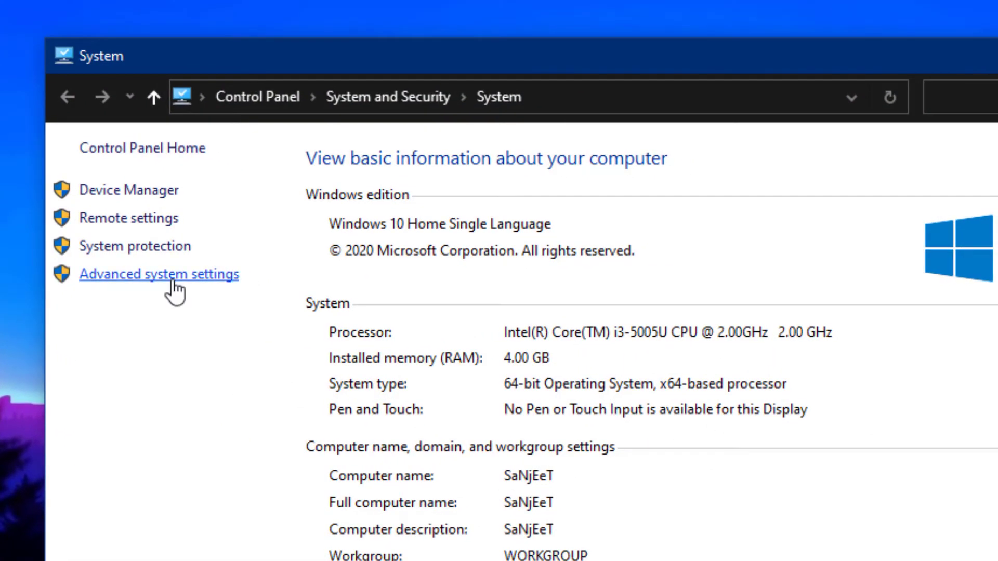
click(173, 283)
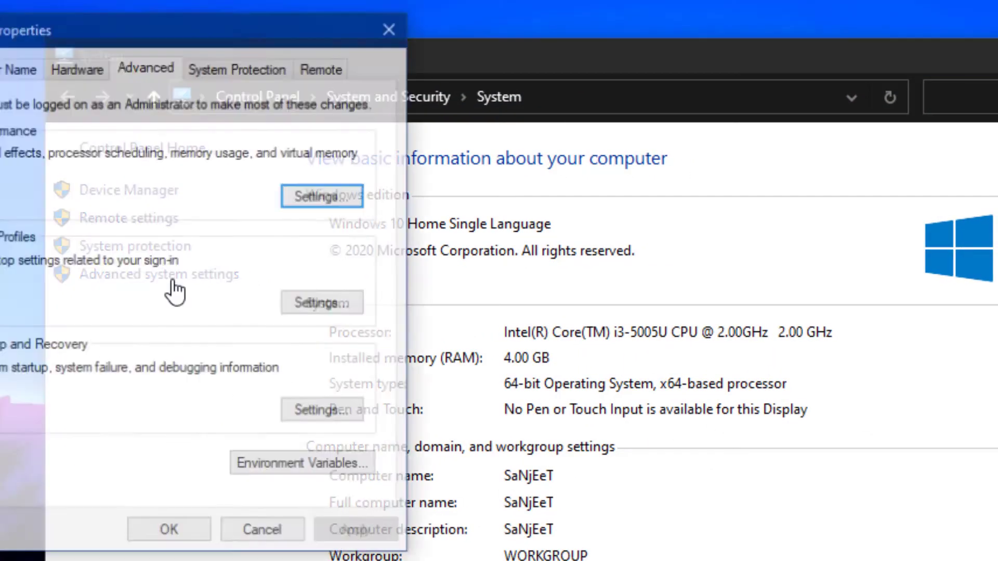
drag(189, 40, 732, 152)
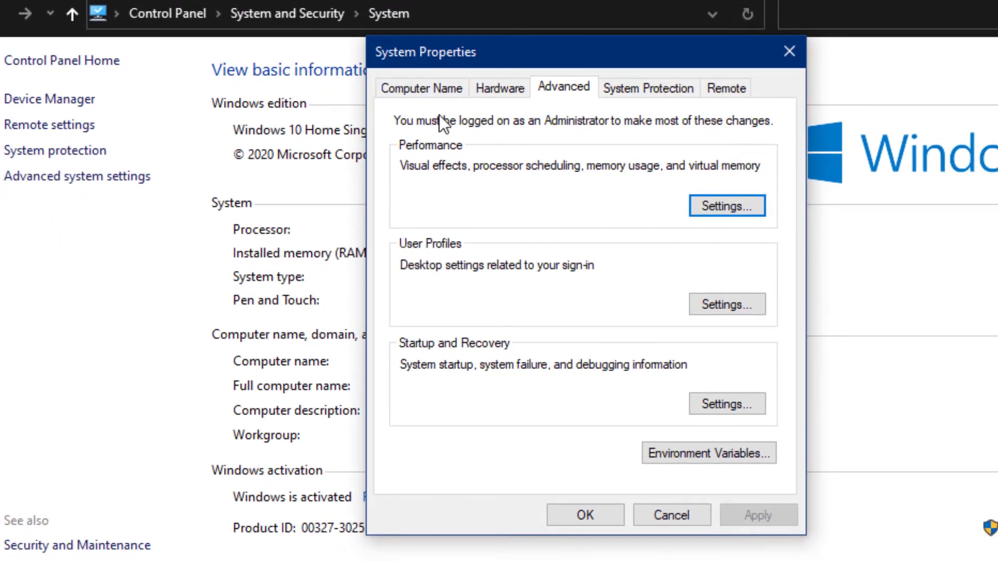
click(699, 206)
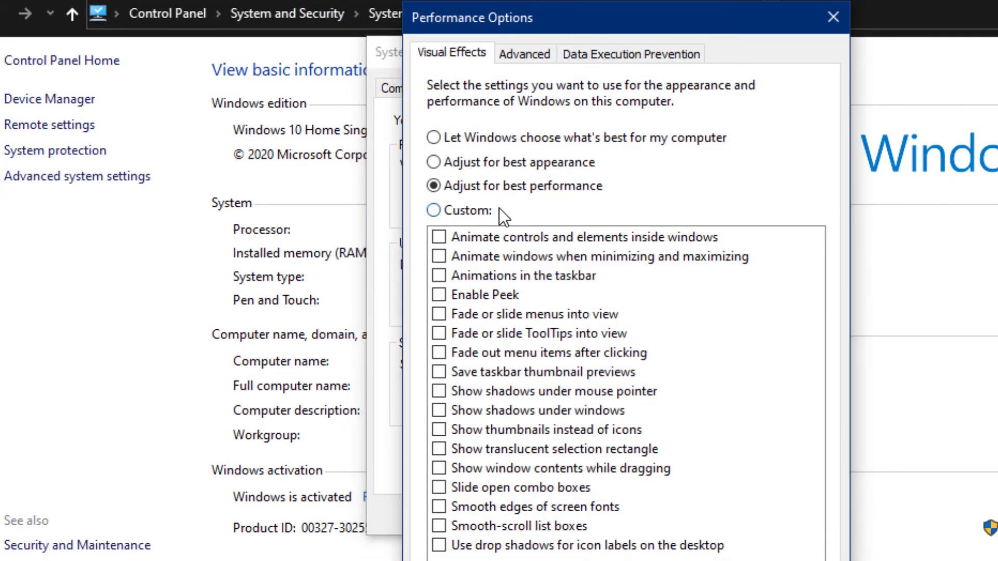
- Adjust visual effects for best performance, enabling only thumbnails instead of icons, smooth edges of screen fonts and smooth-scroll list boxes, and apply the changes
click(495, 165)
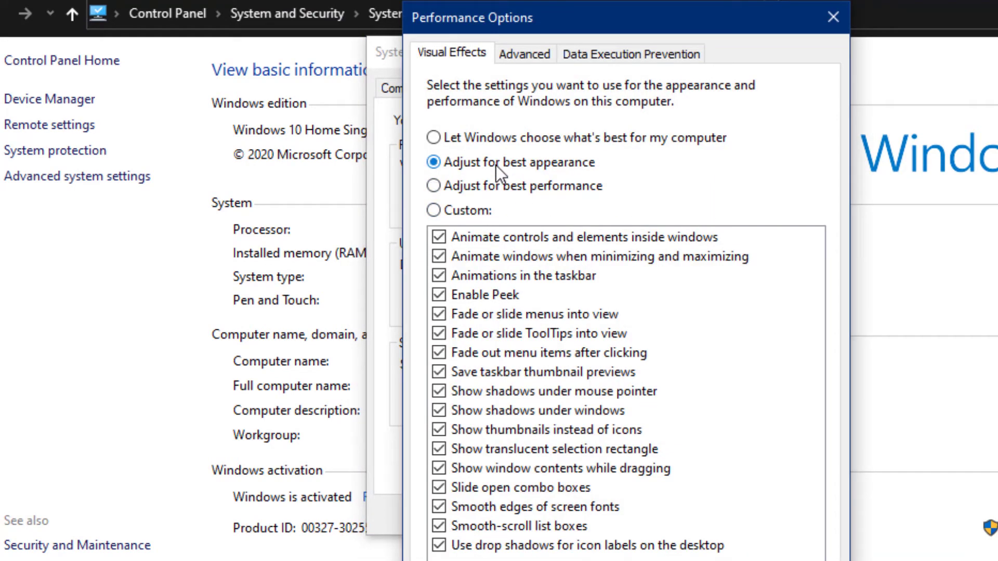
click(502, 186)
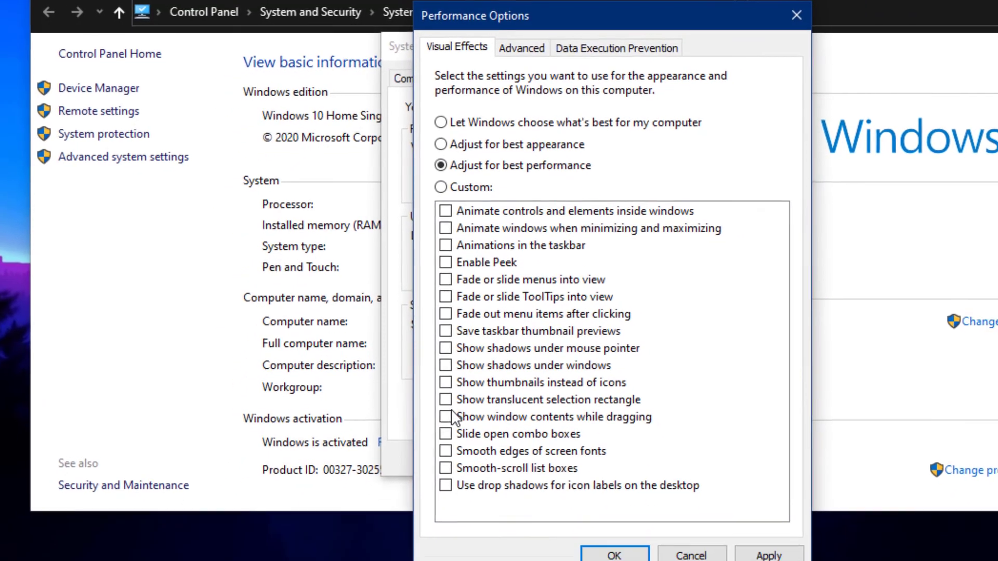
click(458, 458)
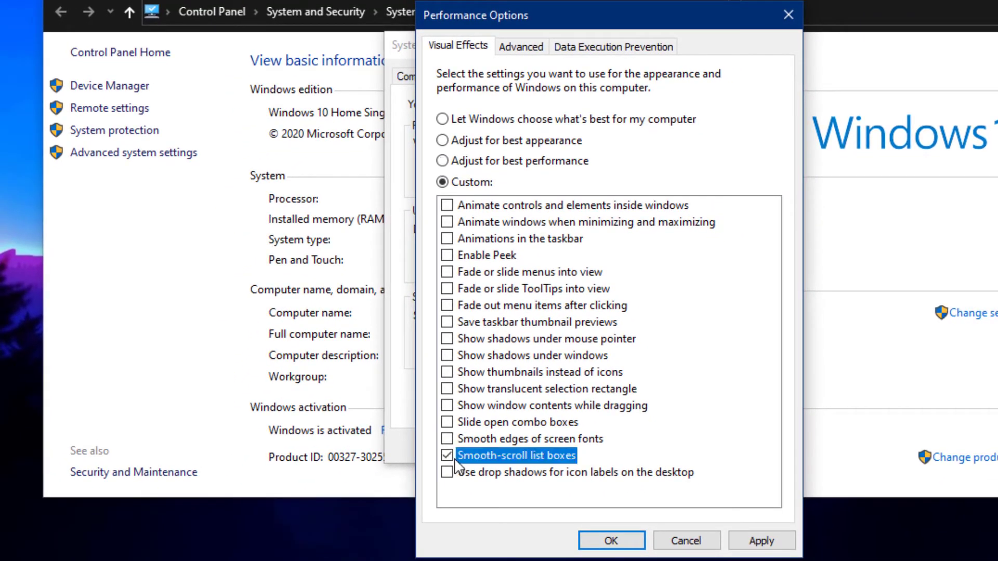
click(449, 374)
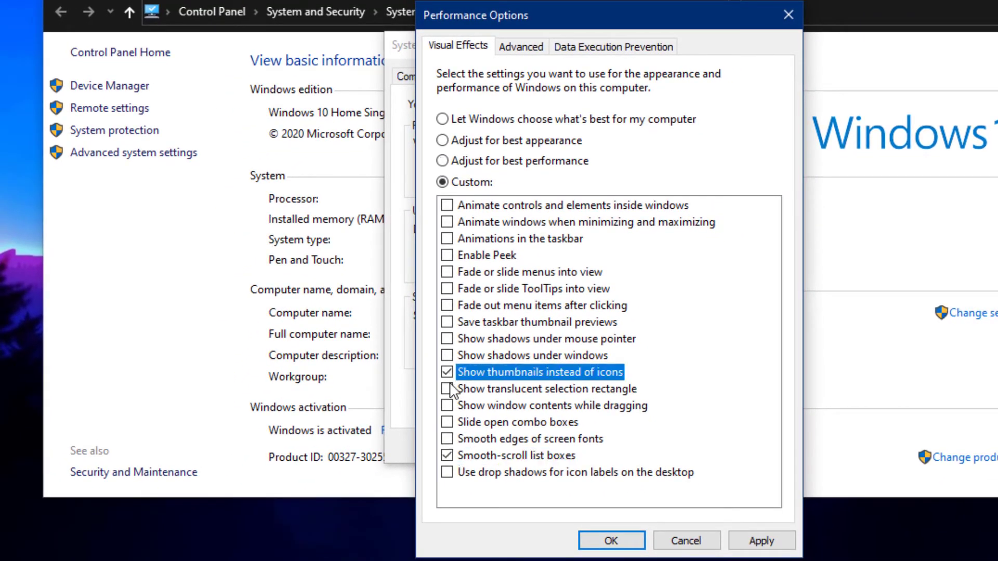
click(462, 440)
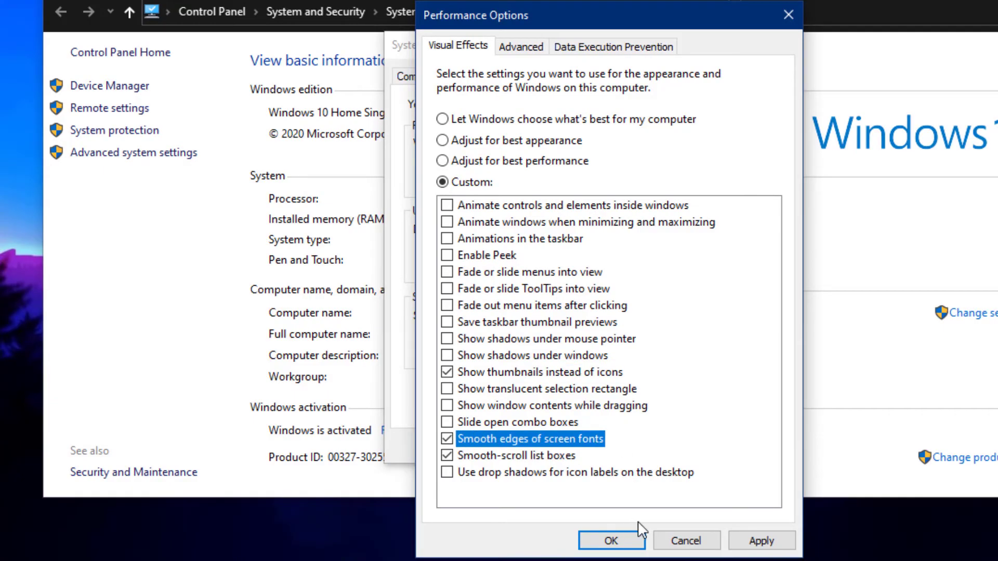
click(761, 541)
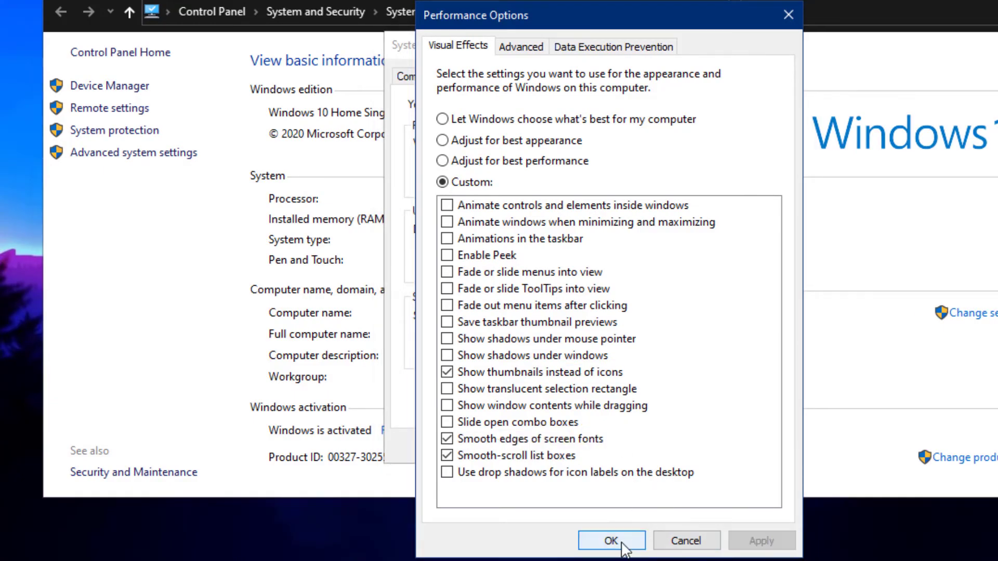
click(607, 542)
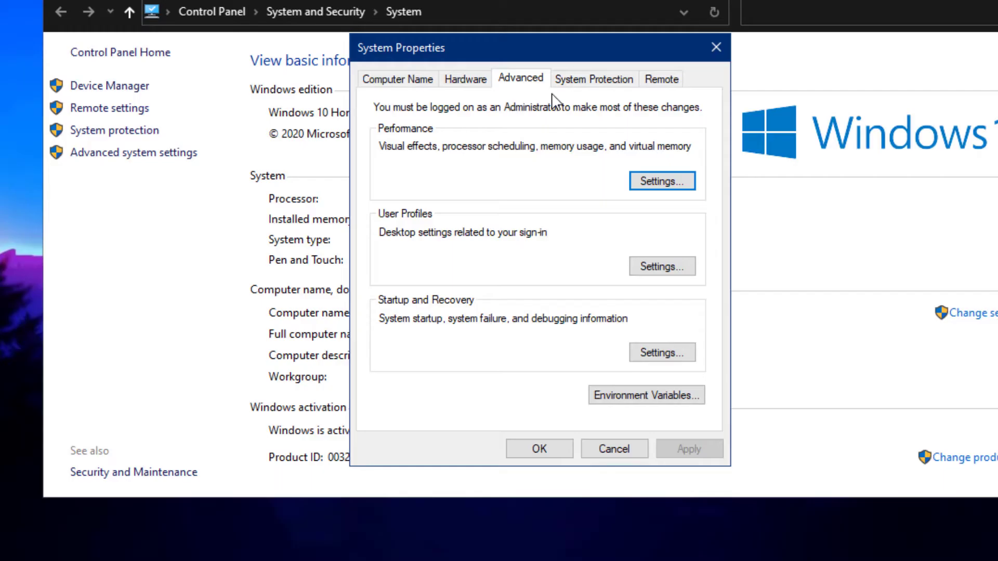
- In the virtual memory settings, turn off automatic paging file management and give drive C: a custom initial size of 1397 MB
click(652, 180)
click(487, 48)
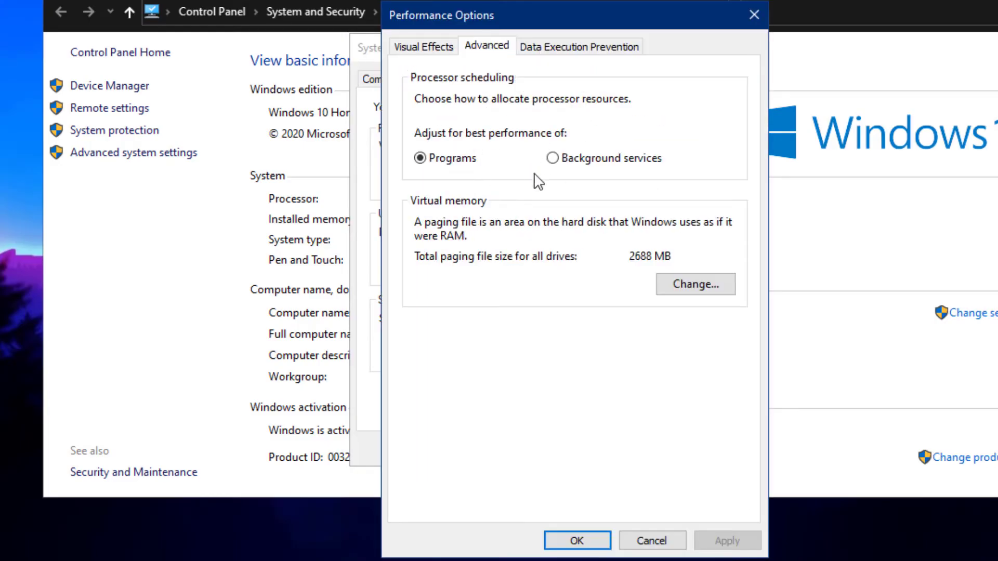
click(689, 294)
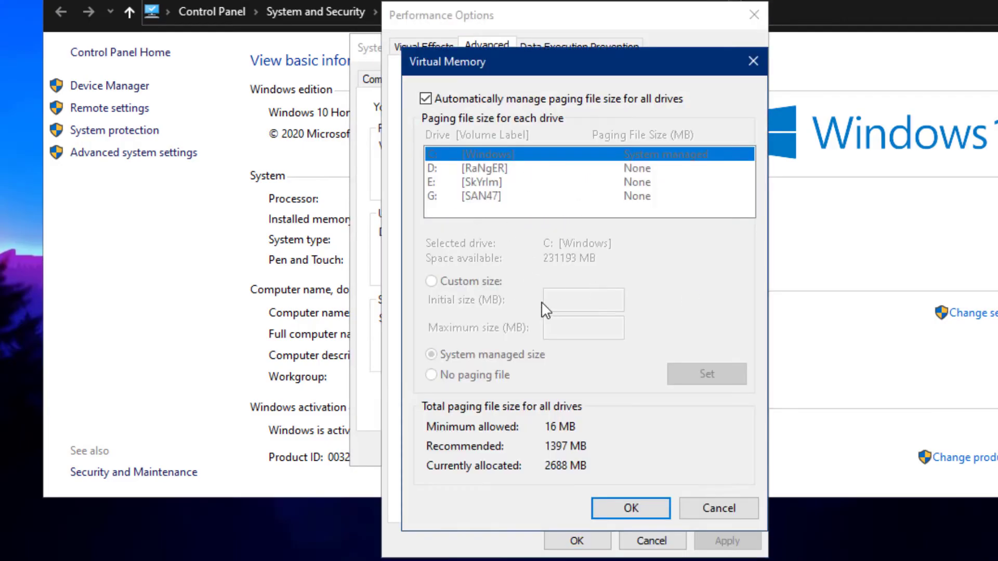
click(454, 100)
click(472, 282)
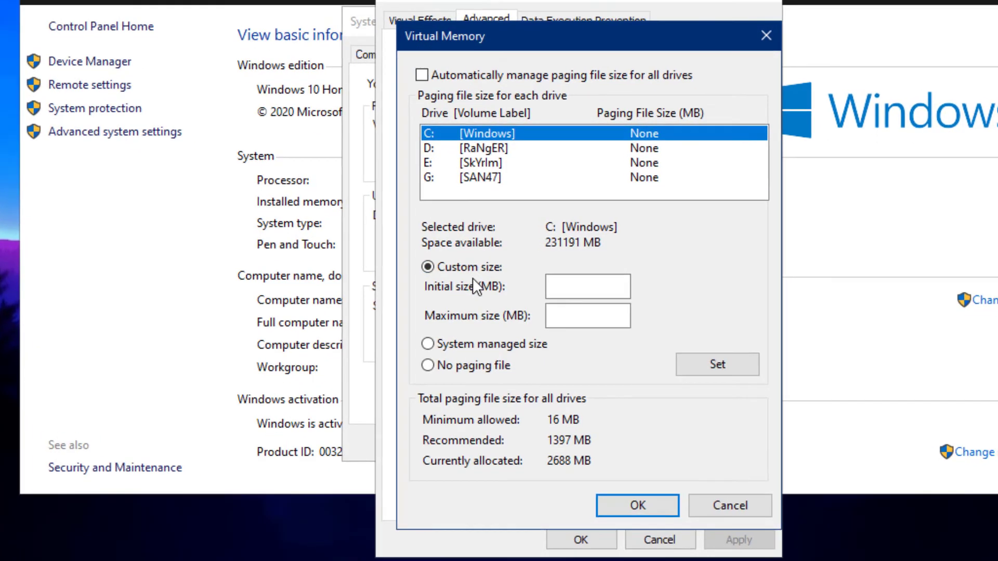
click(567, 300)
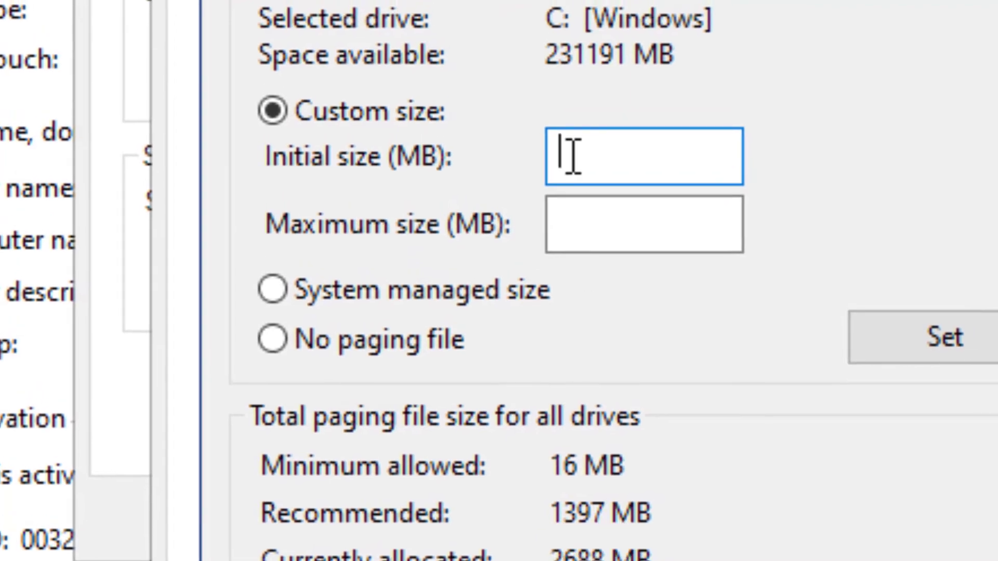
text(1397)
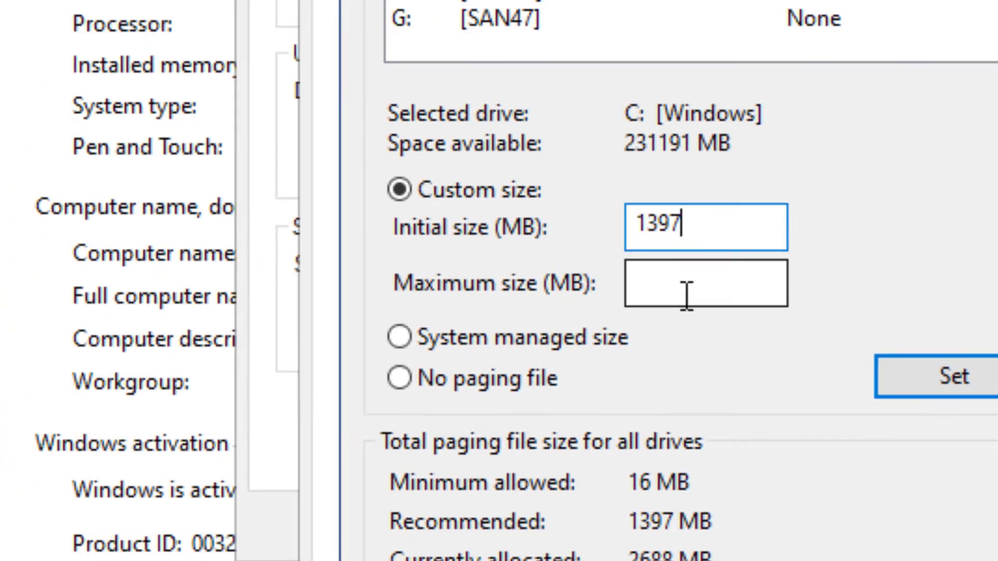
- Work out the maximum paging file size by multiplying 1024 by 8 in Calculator
click(567, 224)
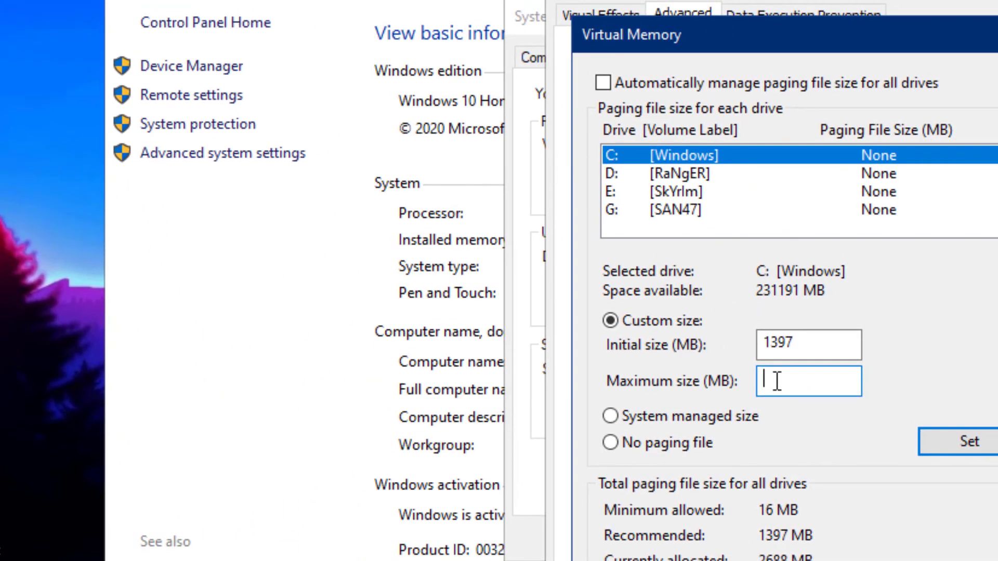
key(XF86Calculator)
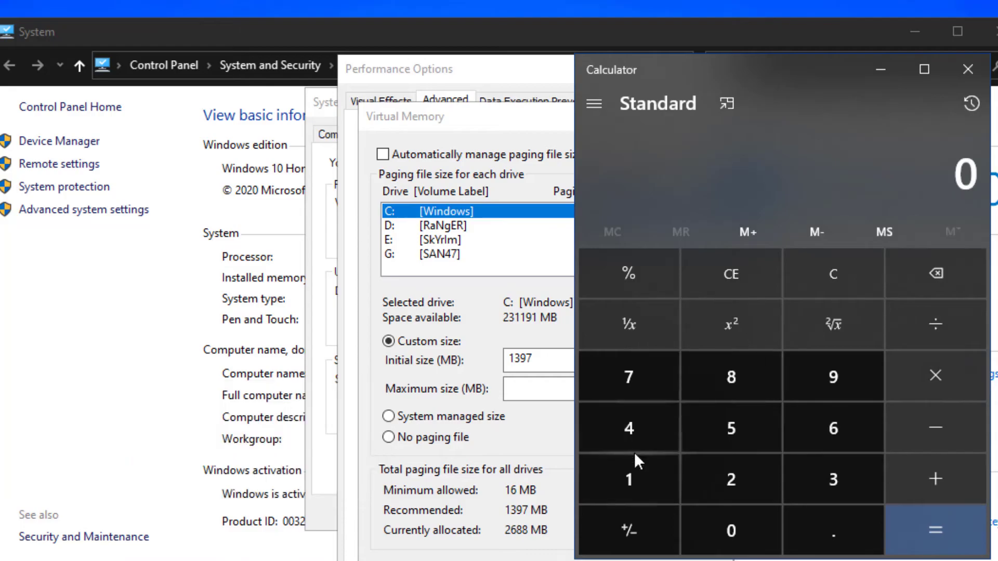
click(730, 527)
click(738, 481)
click(629, 428)
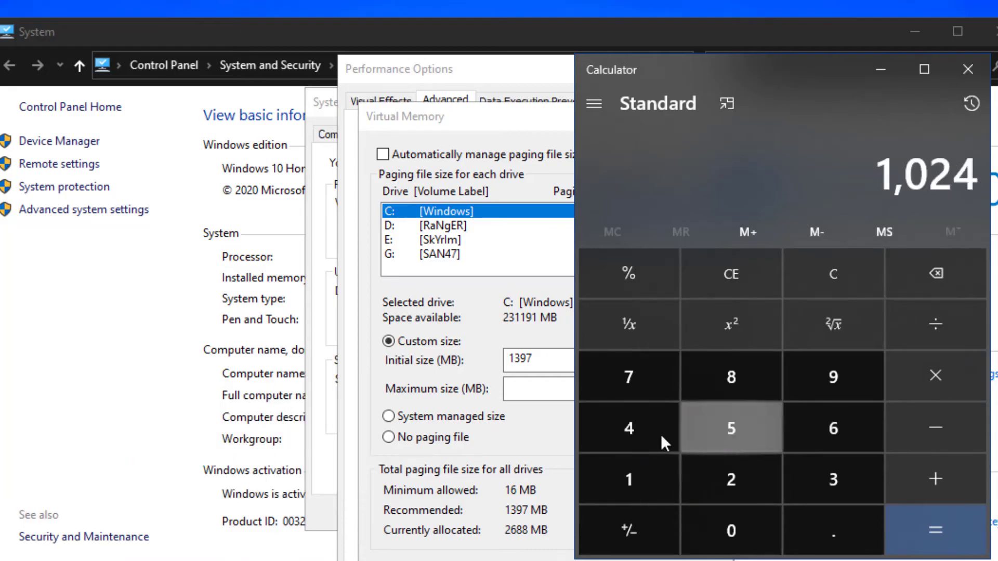
click(928, 372)
click(741, 382)
click(931, 525)
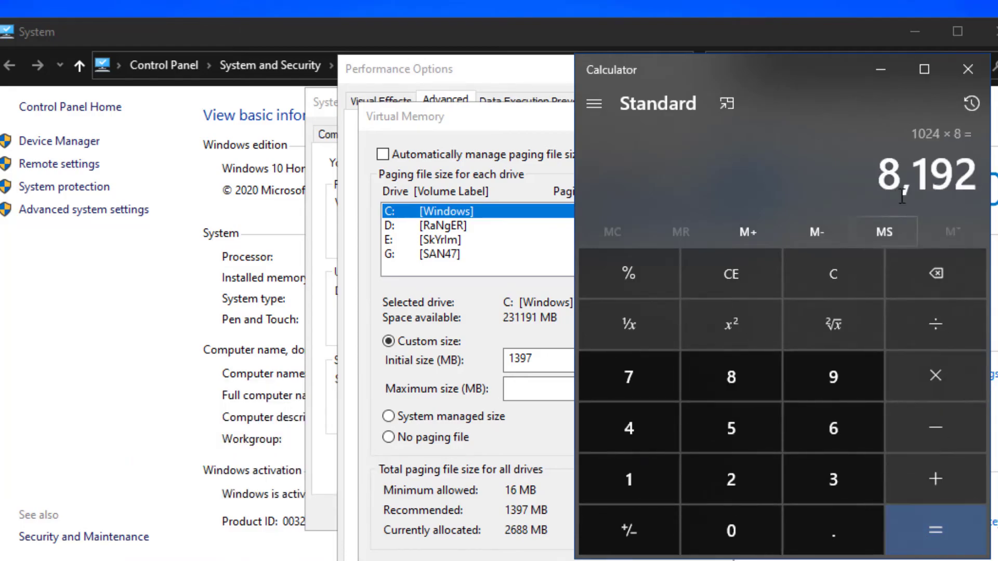
- Set the maximum paging file size for drive C: to 8192 MB, assign it and confirm the virtual memory settings
click(519, 395)
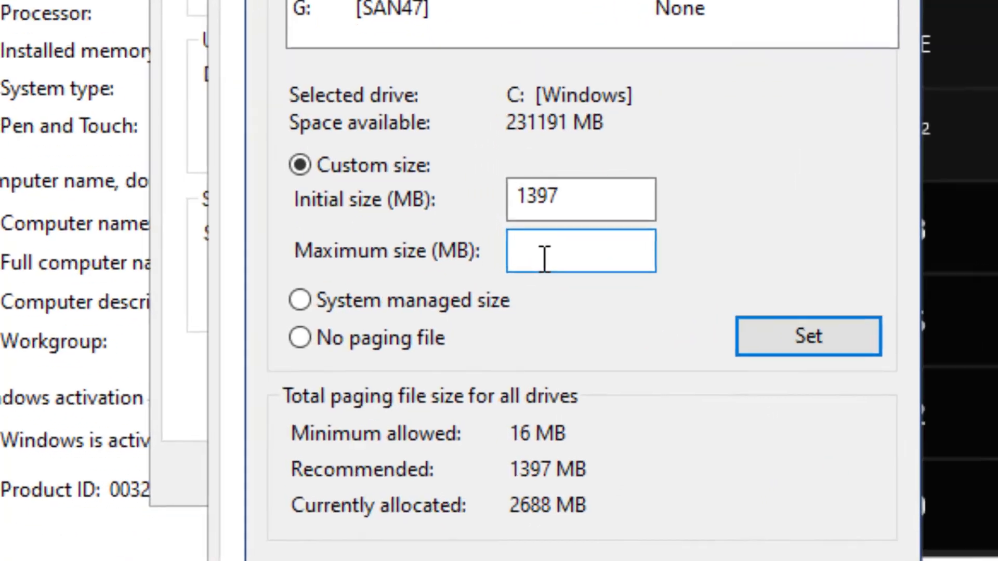
text(8192)
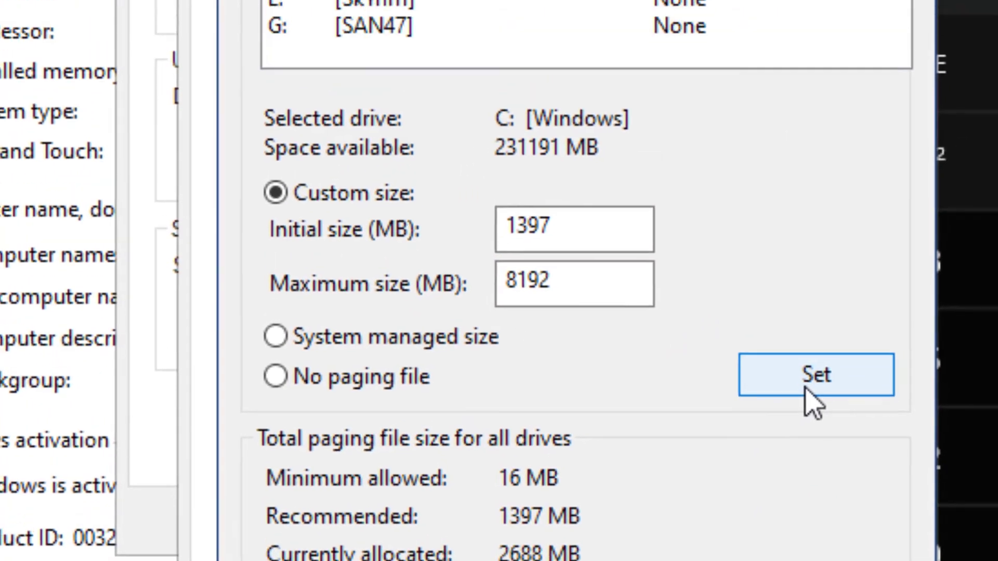
click(811, 326)
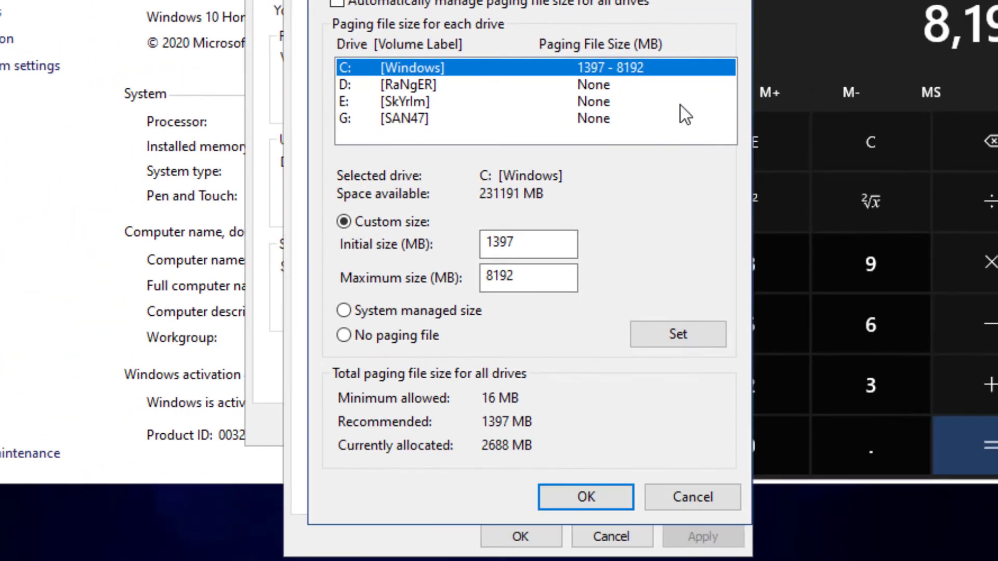
click(611, 501)
click(604, 256)
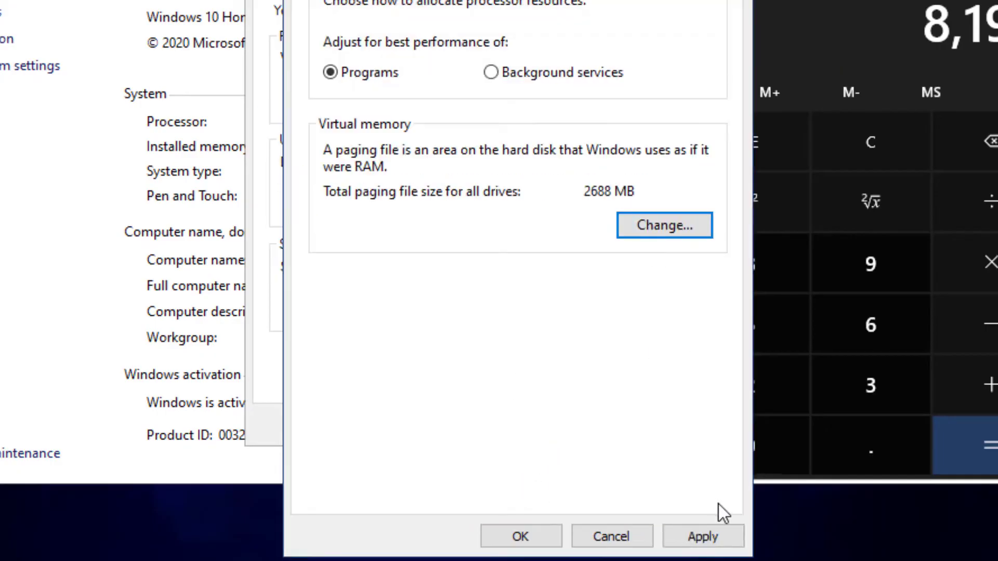
- Apply and close the performance and system property settings, postpone the restart, and close the leftover windows
click(703, 537)
click(540, 538)
click(476, 422)
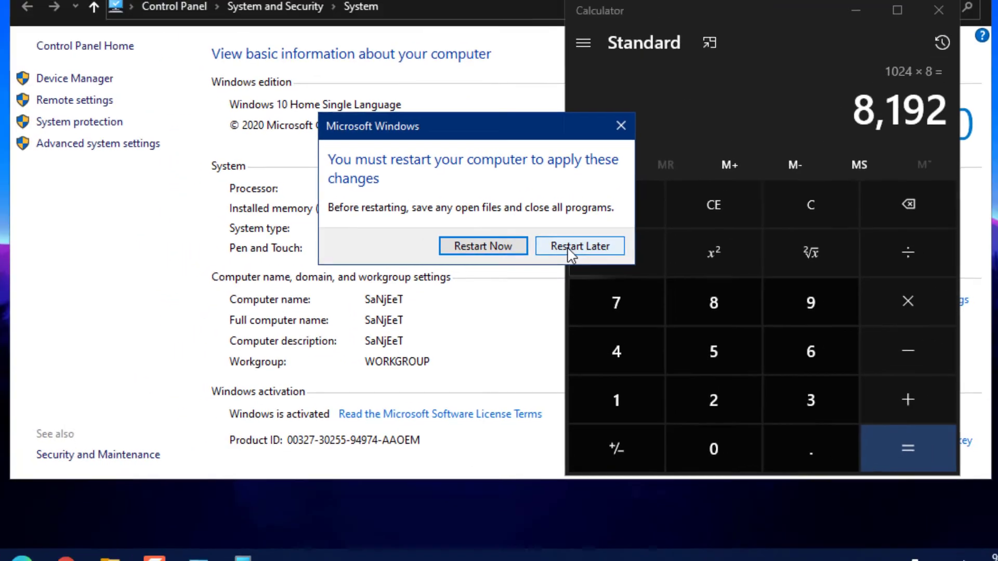
click(582, 193)
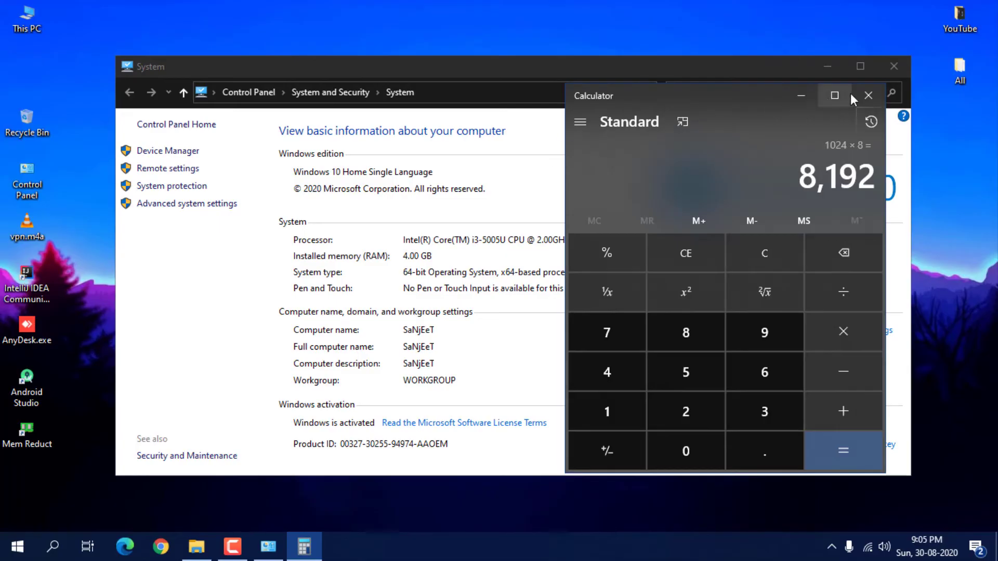
click(868, 95)
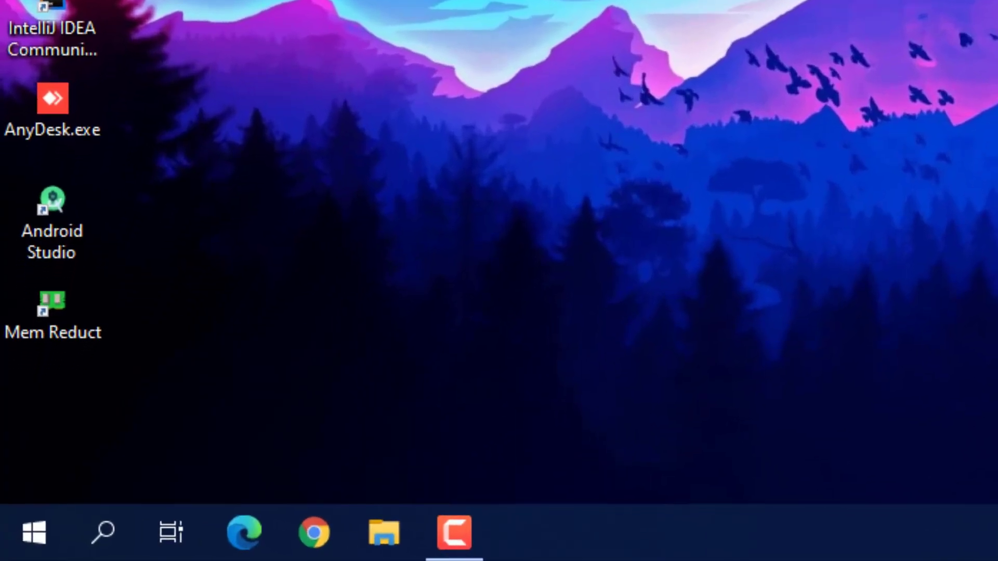
- Open System Configuration by running msconfig and show its list of services
key(super+r)
text(m)
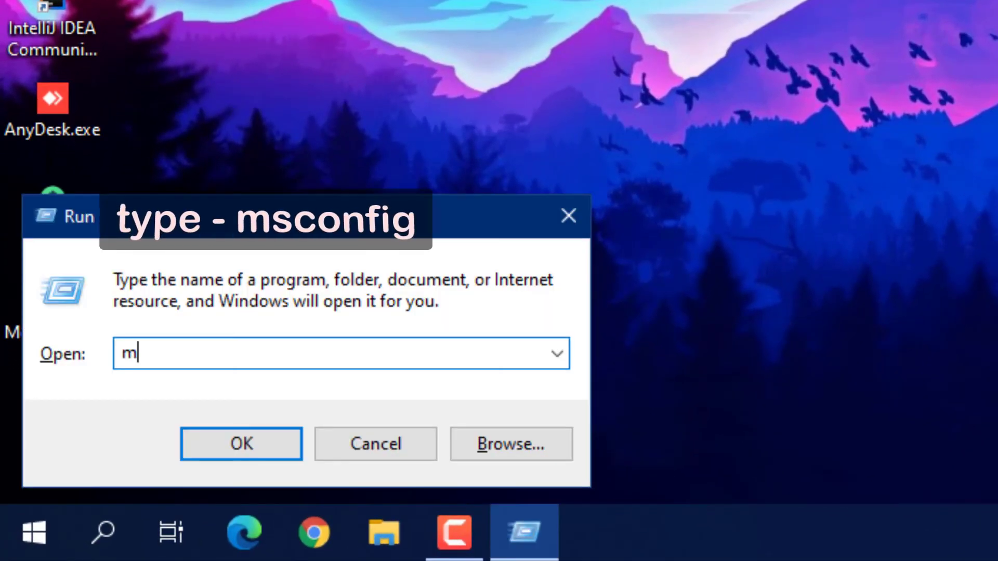
text(sconfig)
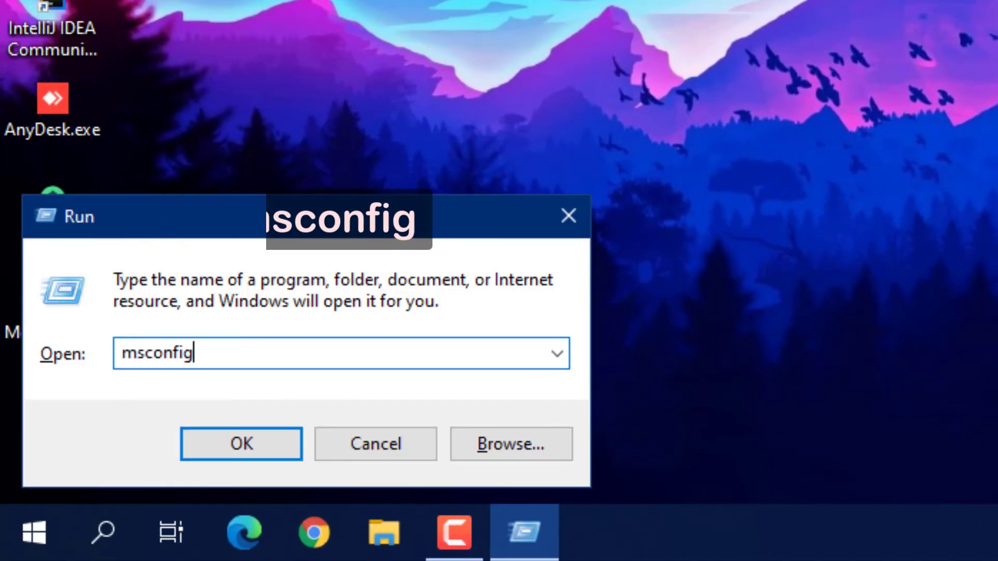
key(Return)
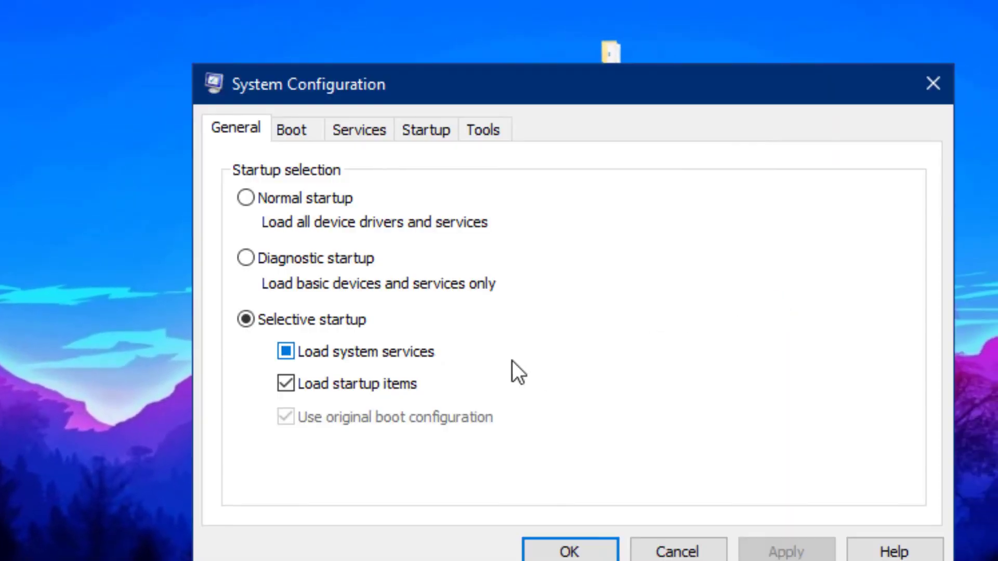
click(345, 131)
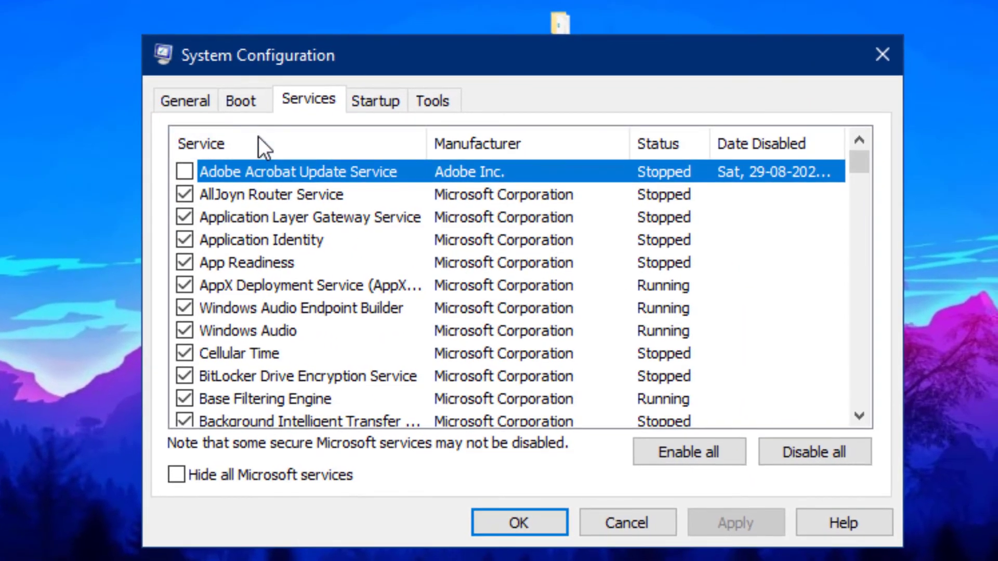
- Hide all Microsoft services, disable all remaining services, apply the changes and exit System Configuration without restarting
scroll(240, 283, down, 2)
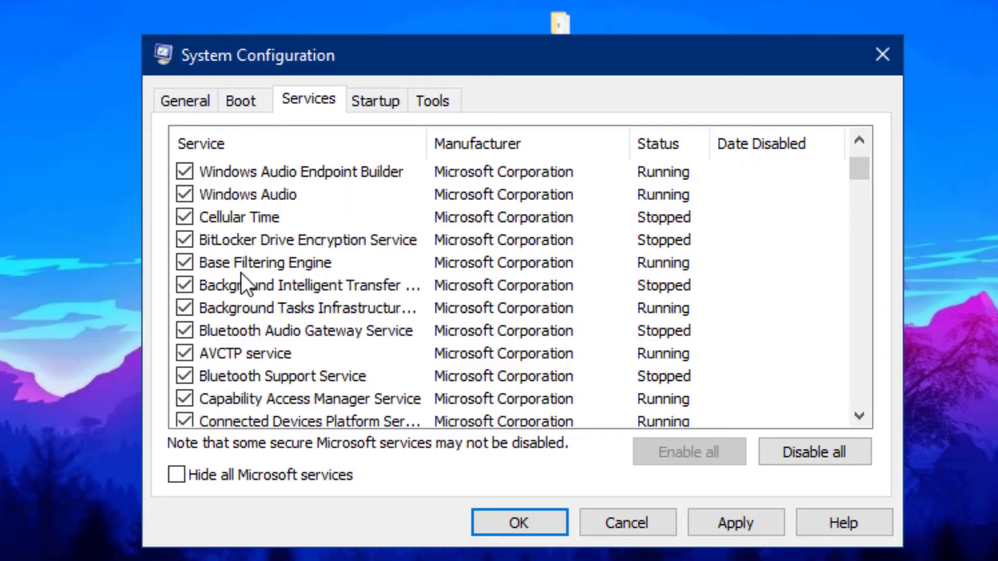
scroll(240, 286, up, 2)
scroll(237, 283, down, 3)
click(219, 473)
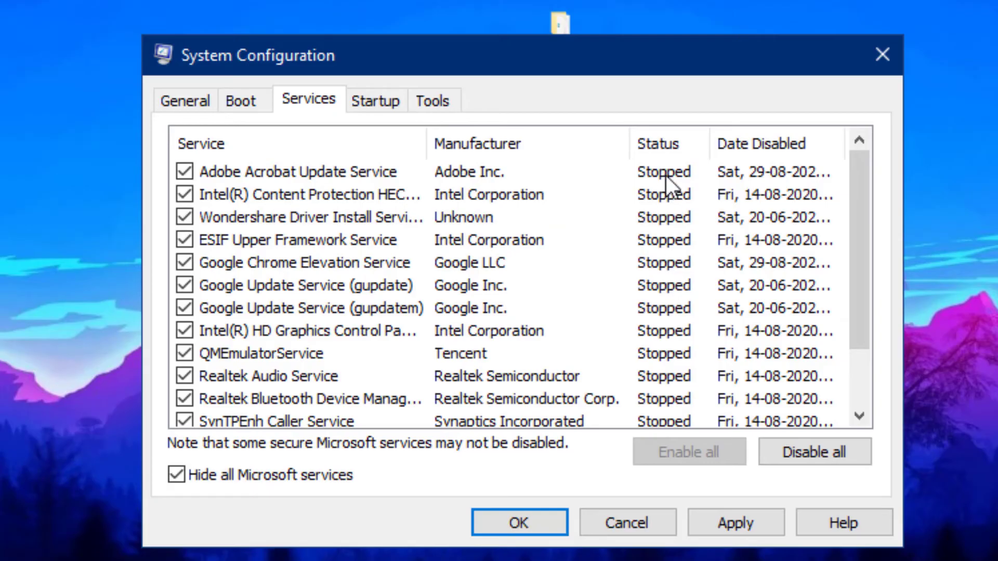
click(797, 455)
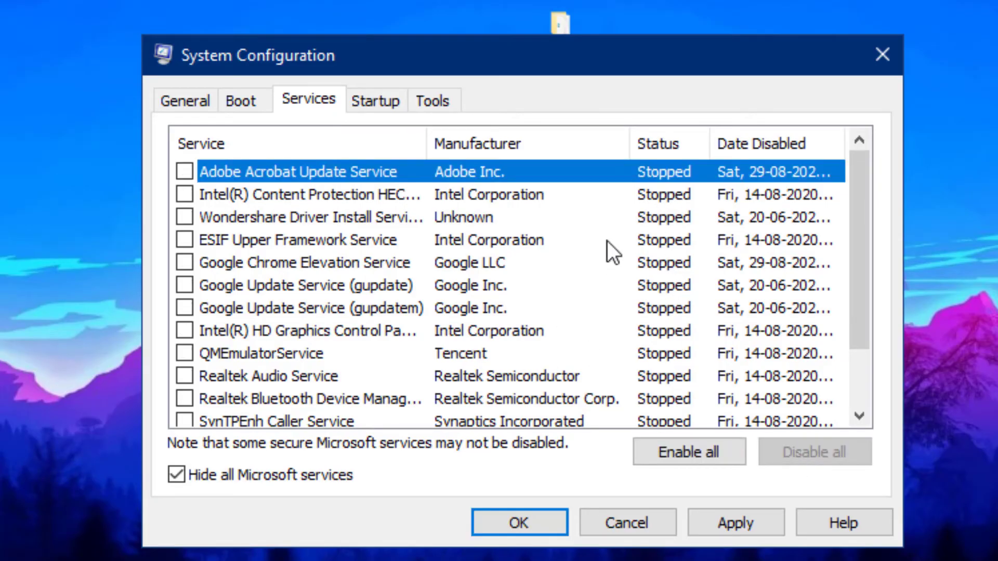
scroll(657, 364, down, 1)
click(735, 523)
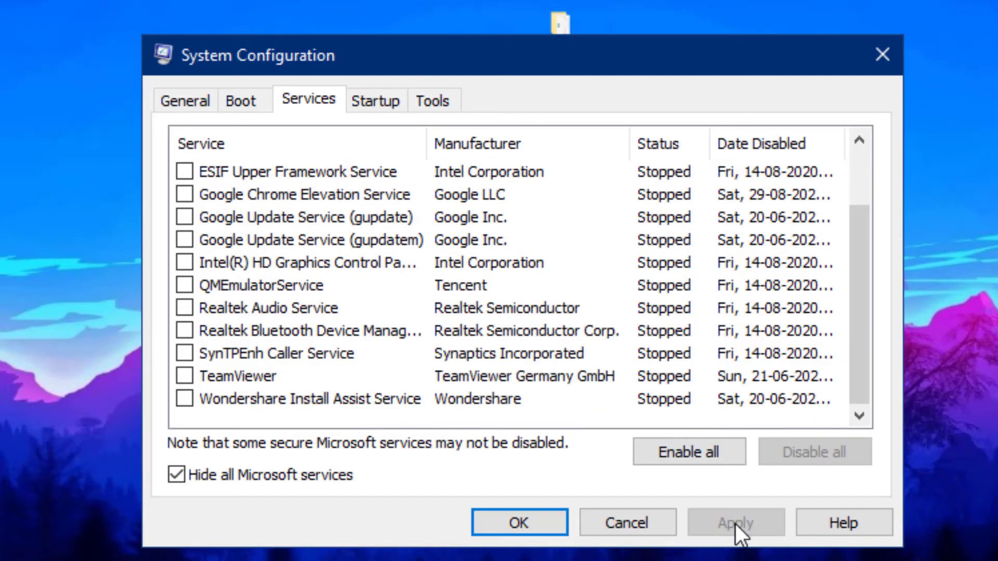
click(540, 520)
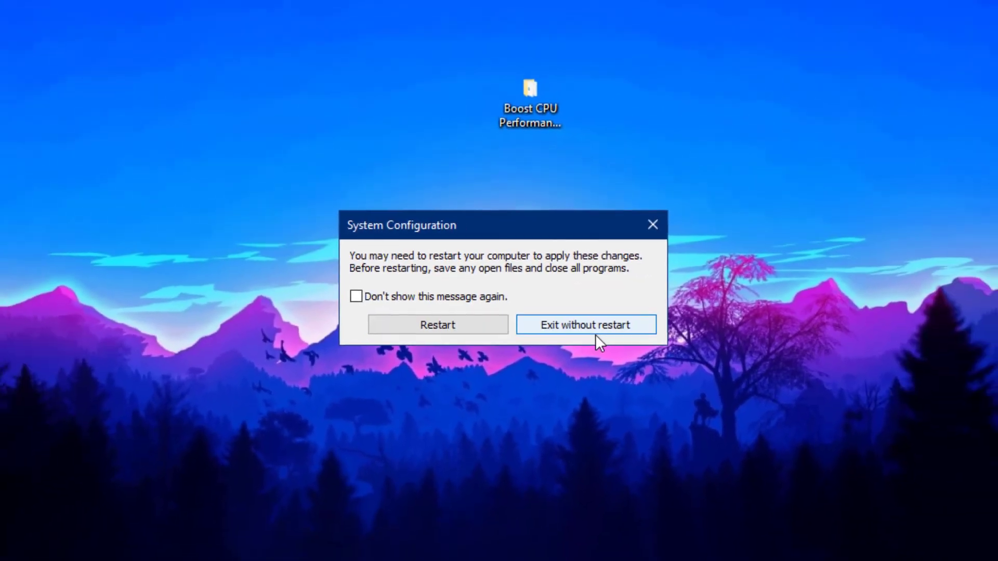
click(624, 361)
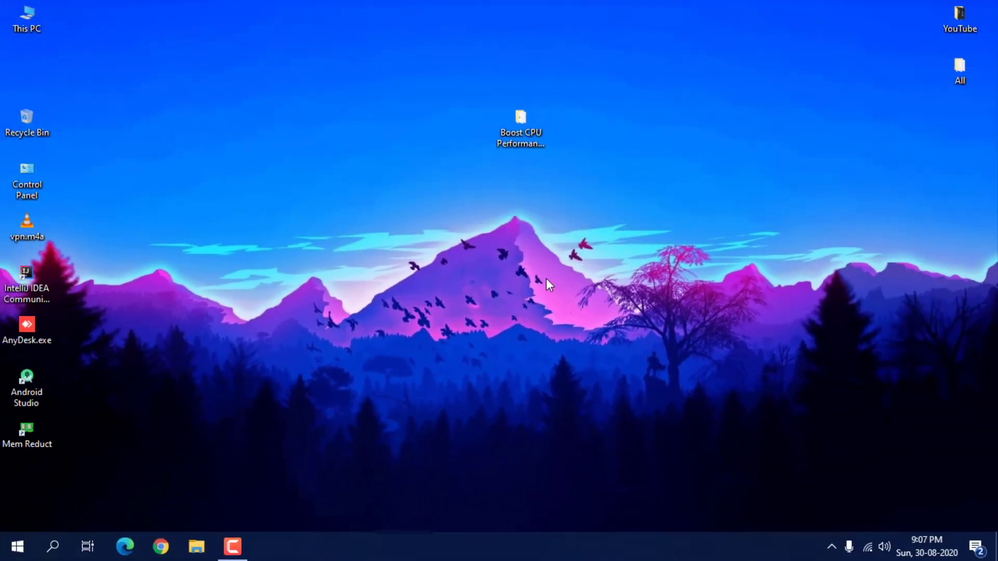
right_click(552, 289)
click(573, 325)
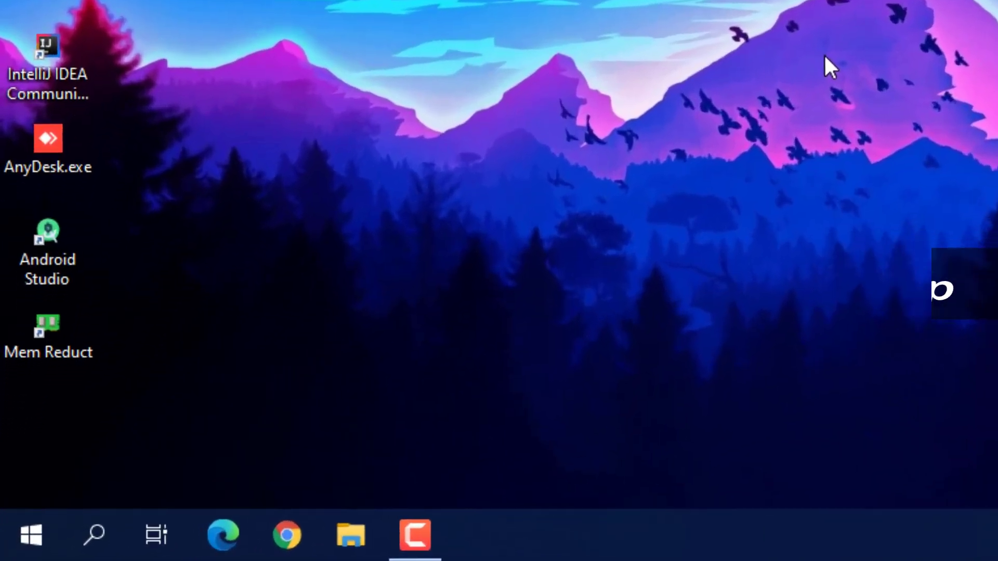
- Open the Windows Temp folder by running temp and delete all its contents, skipping every file in use
key(super+r)
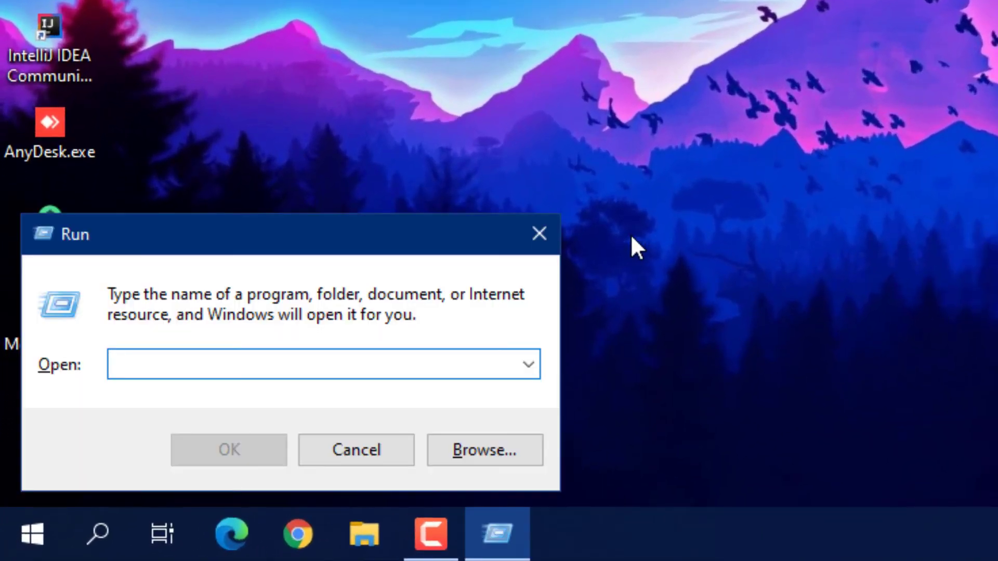
text(temp)
key(Return)
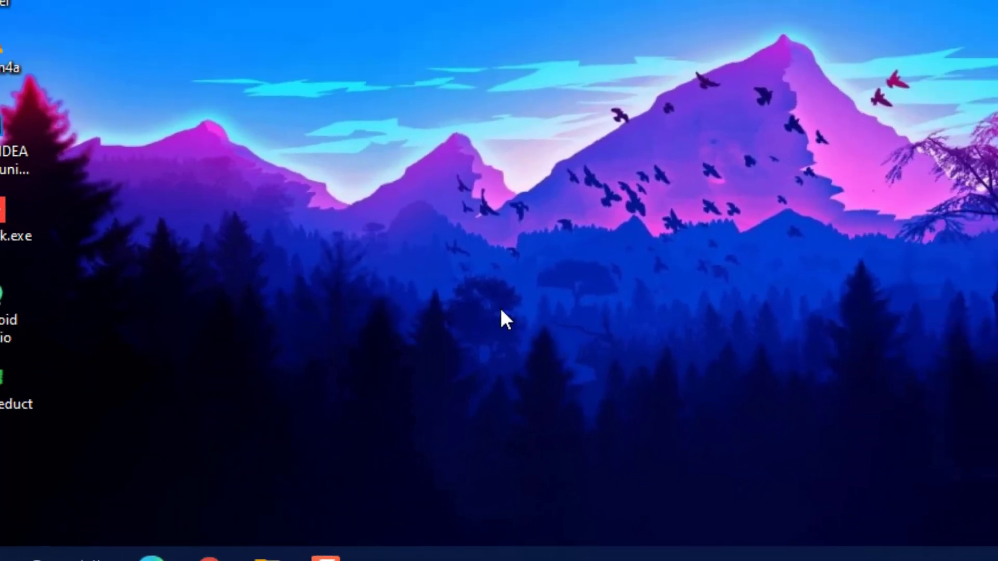
key(ctrl+a)
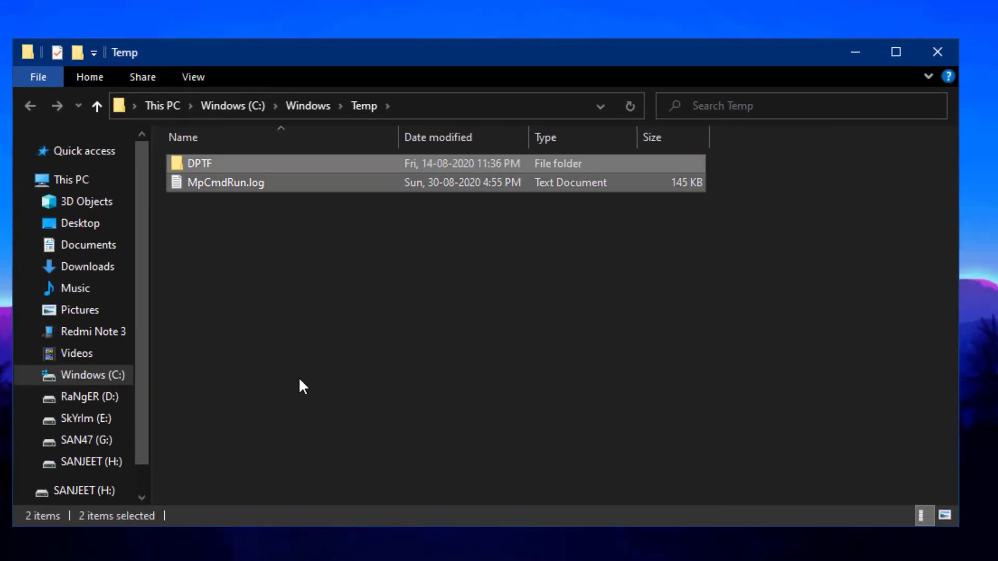
key(Delete)
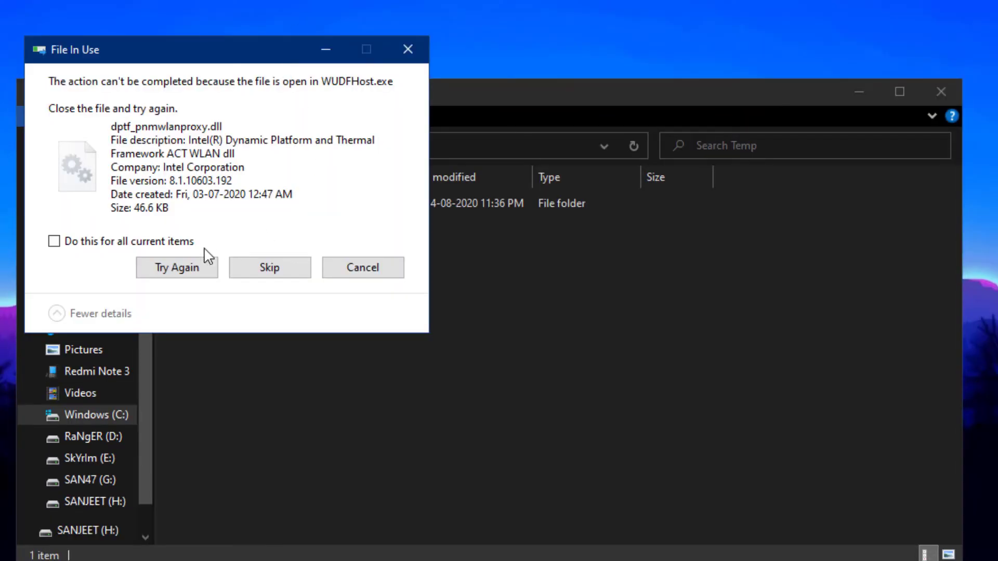
click(54, 241)
click(257, 271)
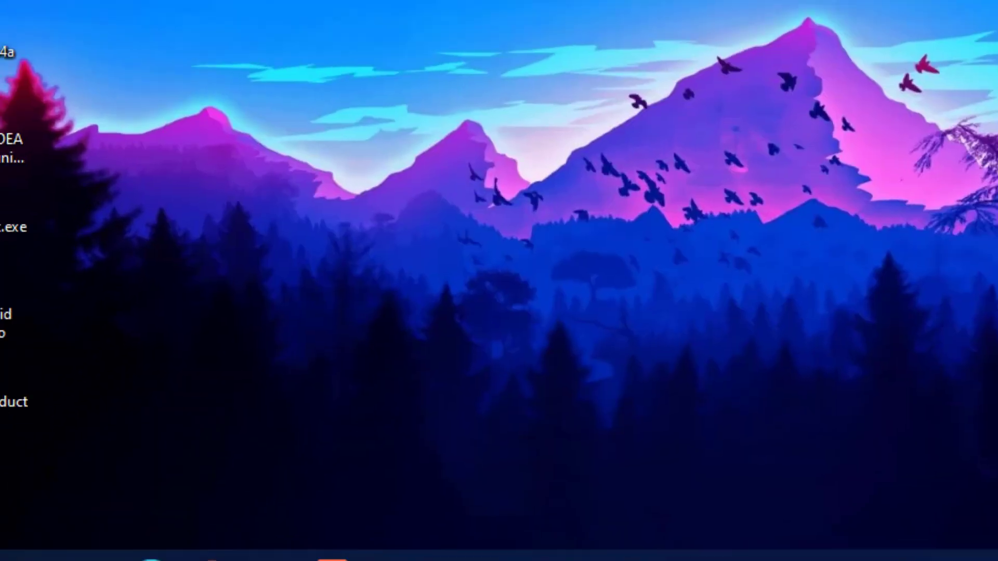
- Open the user's Temp folder by running %temp%, delete all its contents and close the folder
key(super+r)
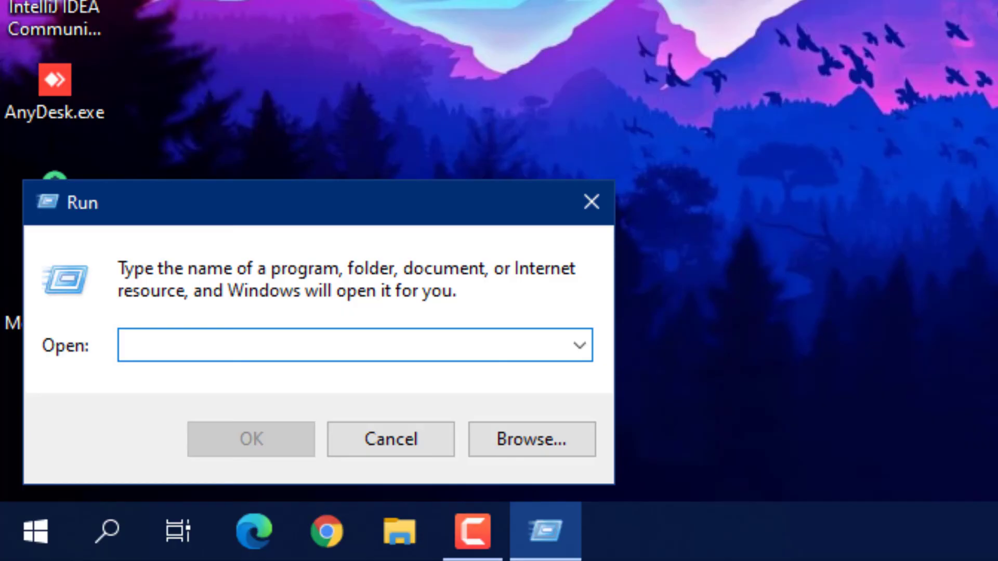
text(%)
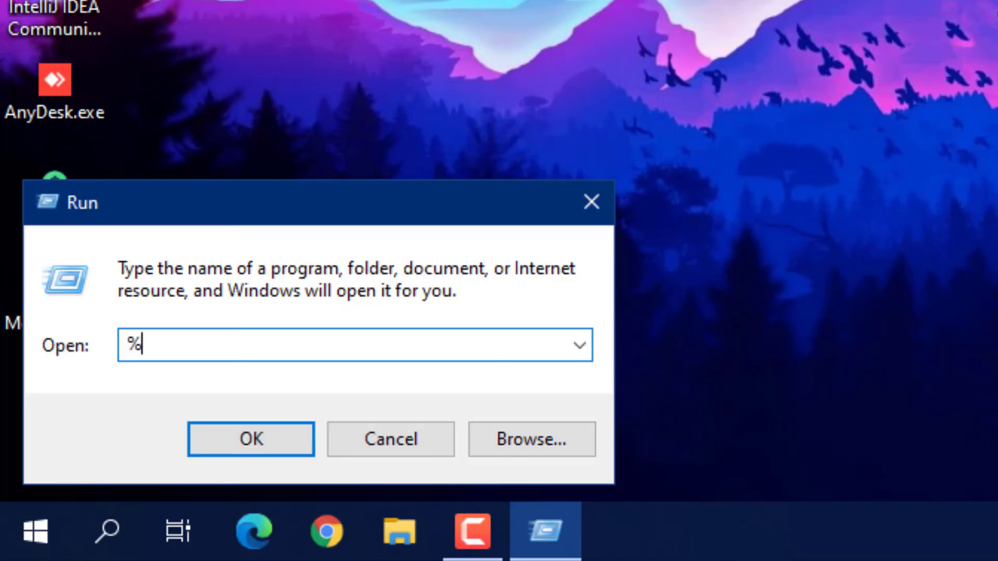
text(%temp%)
key(Return)
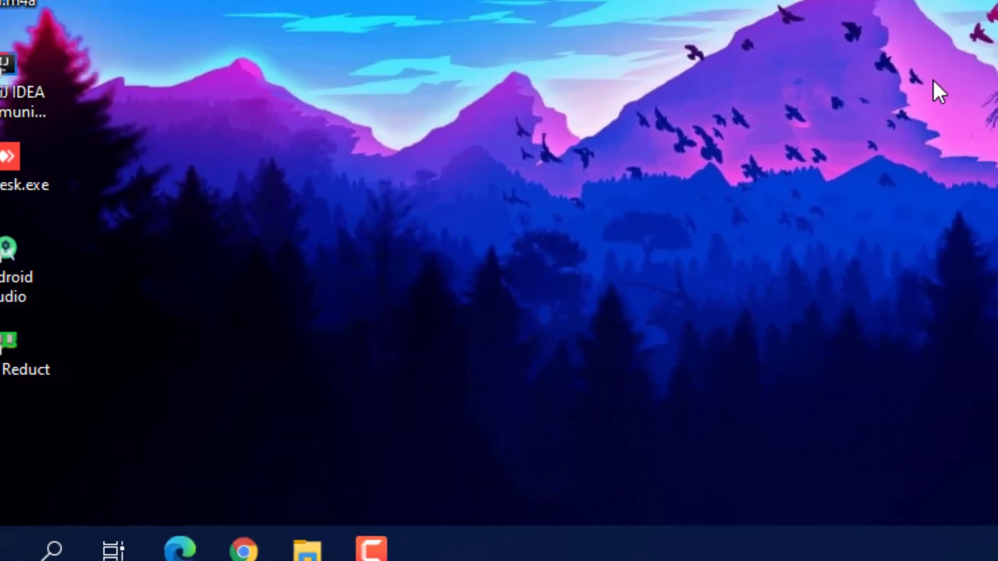
key(ctrl+a)
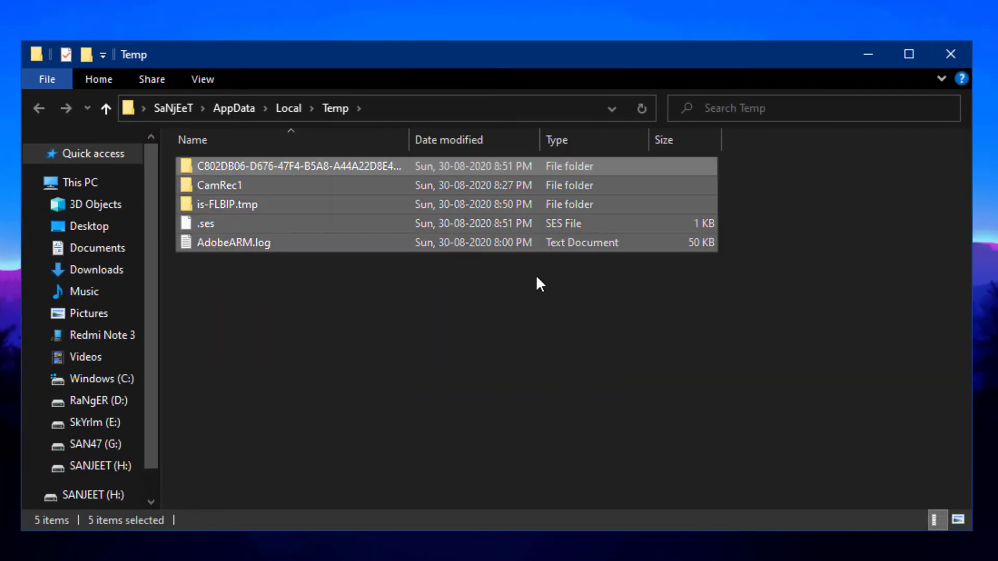
right_click(419, 236)
click(465, 516)
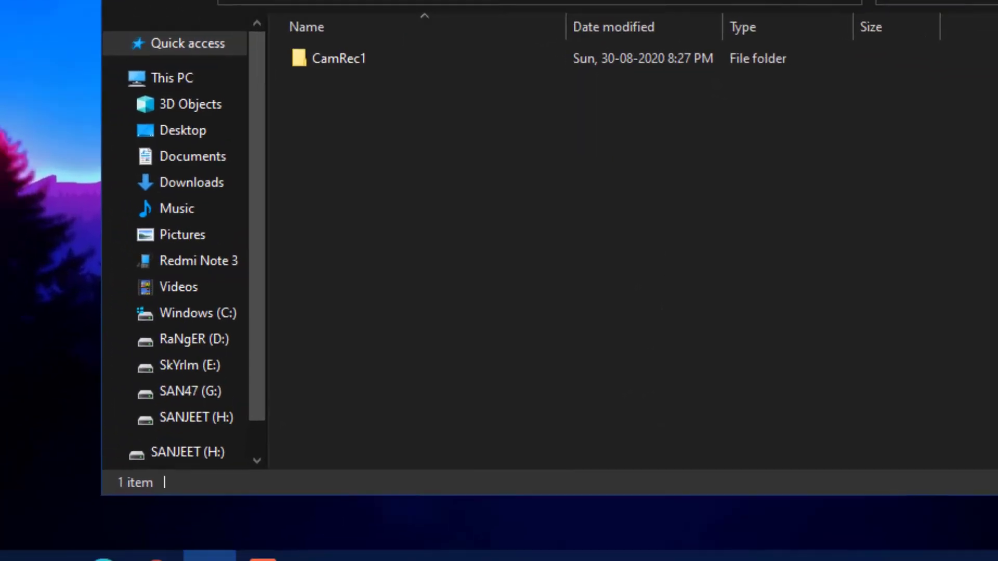
key(alt+F4)
- Open the Windows Prefetch folder by running prefetch and delete all its contents
key(super+r)
text(pre)
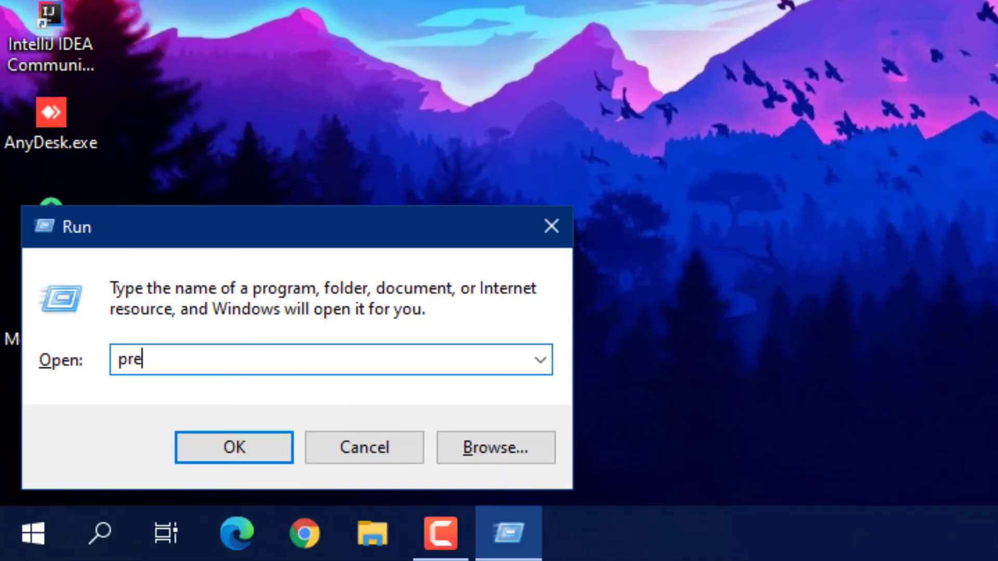
text(fetc)
text(h)
key(Return)
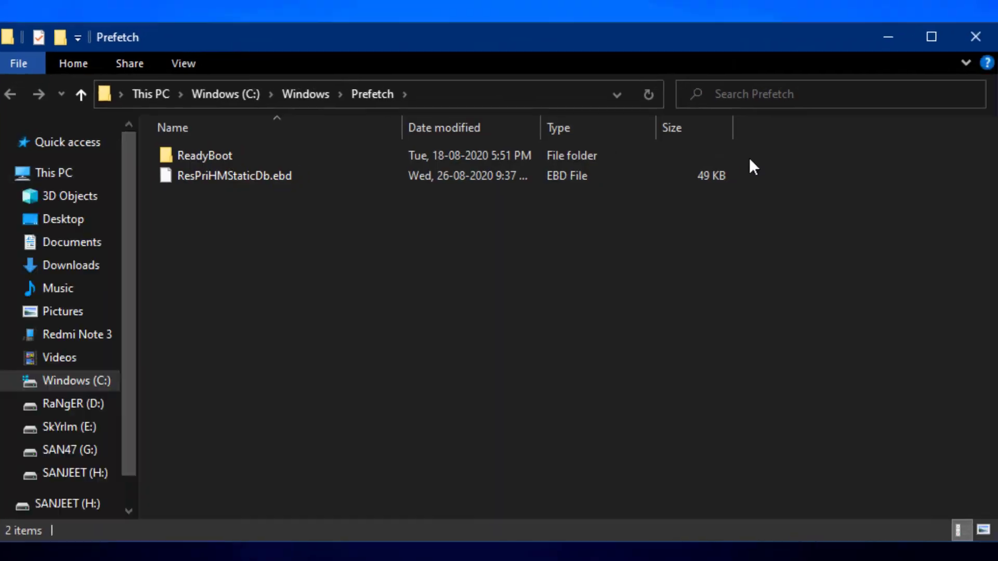
key(ctrl+a)
right_click(648, 177)
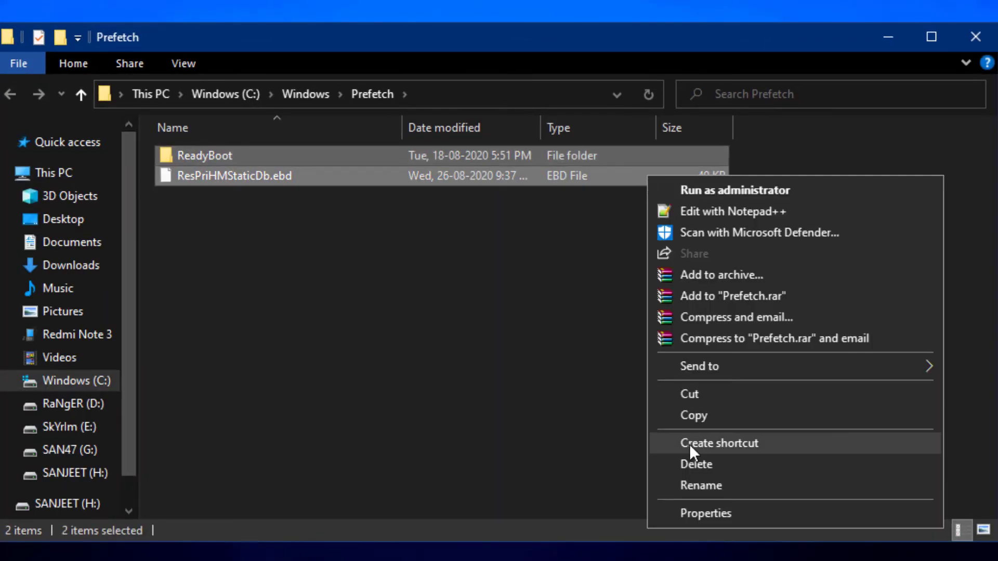
click(693, 460)
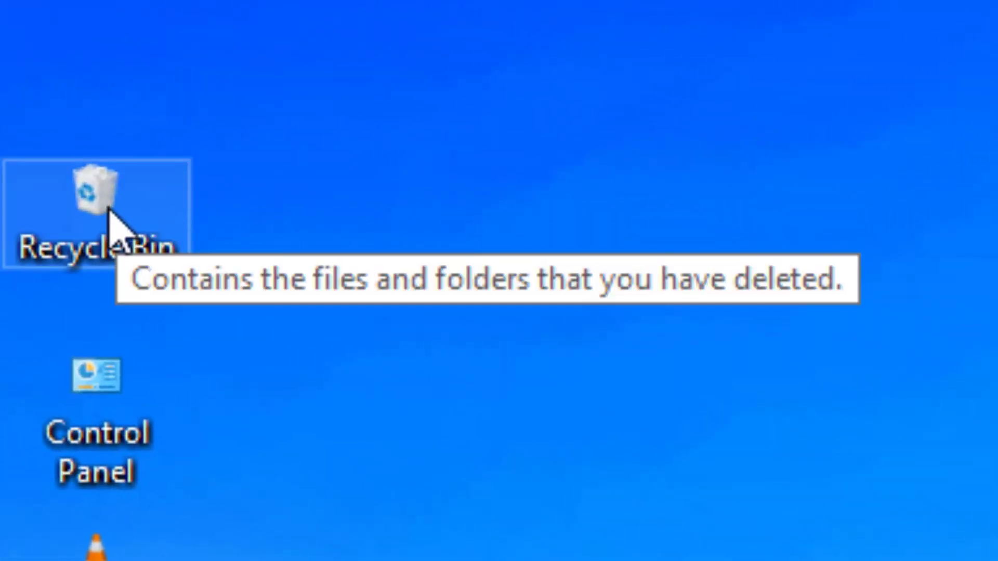
- Empty the Recycle Bin permanently and refresh the desktop
right_click(110, 213)
click(264, 321)
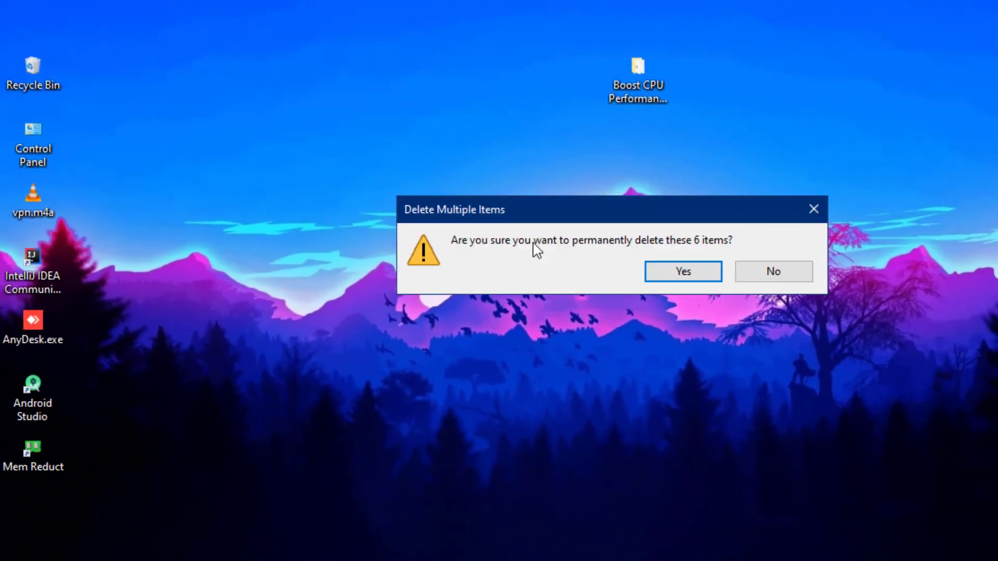
key(Return)
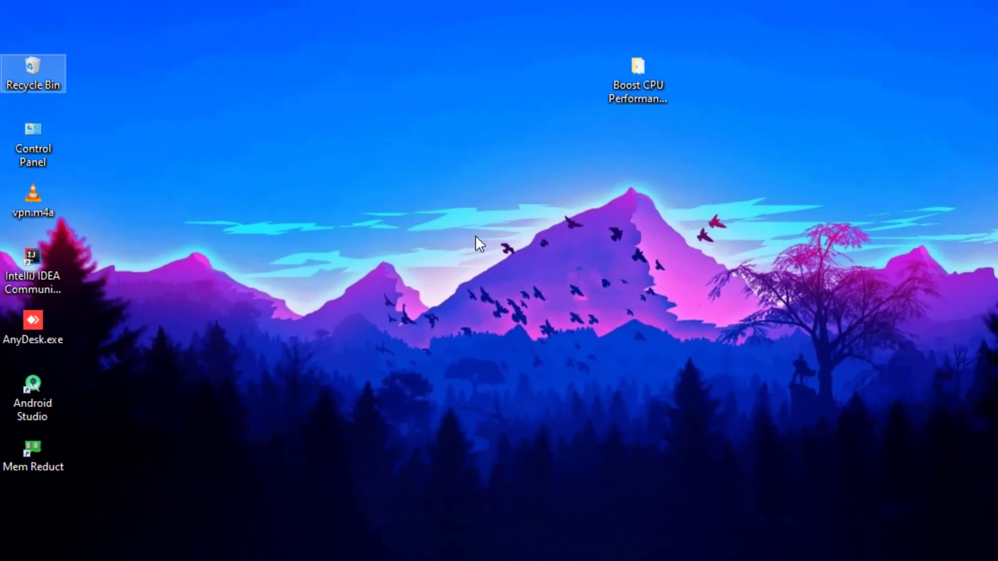
click(533, 167)
right_click(416, 161)
click(437, 215)
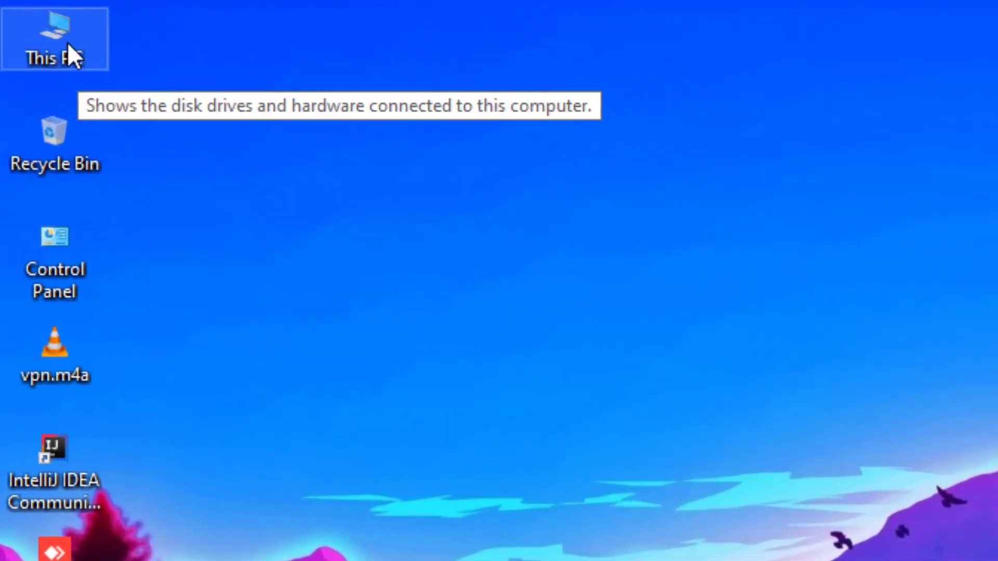
- Open the properties of the Windows (C:) drive from This PC and start Disk Cleanup for it
double_click(68, 45)
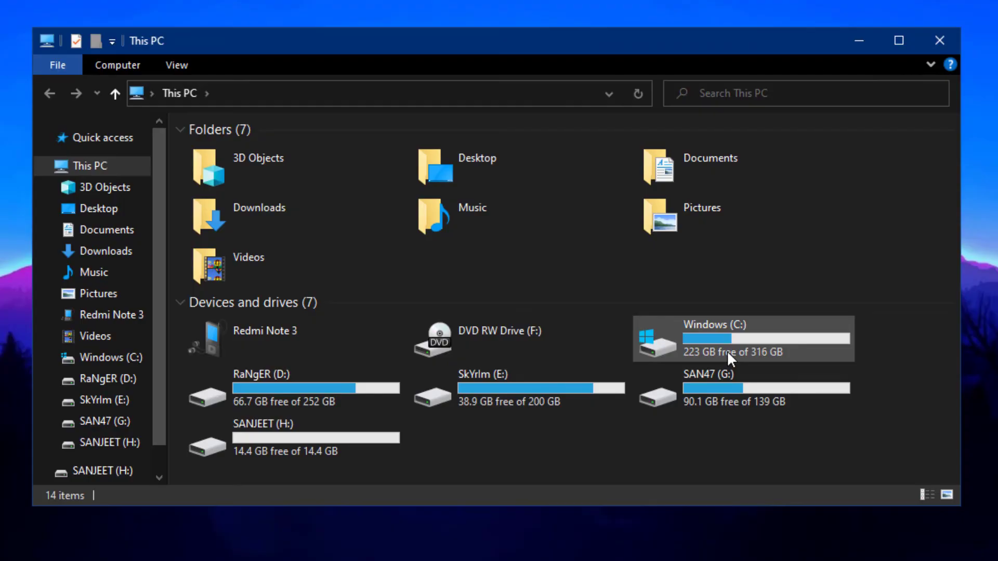
right_click(724, 344)
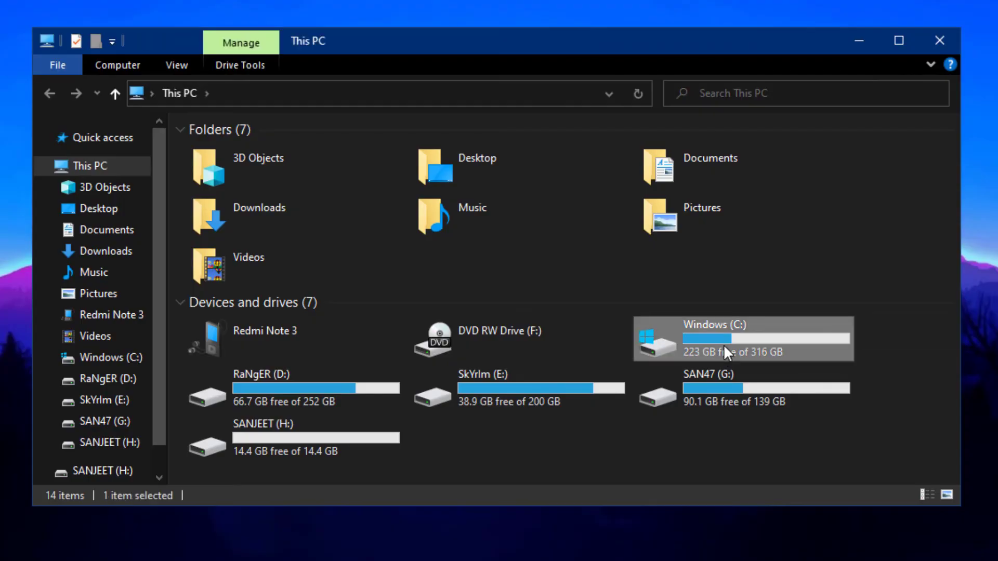
click(750, 332)
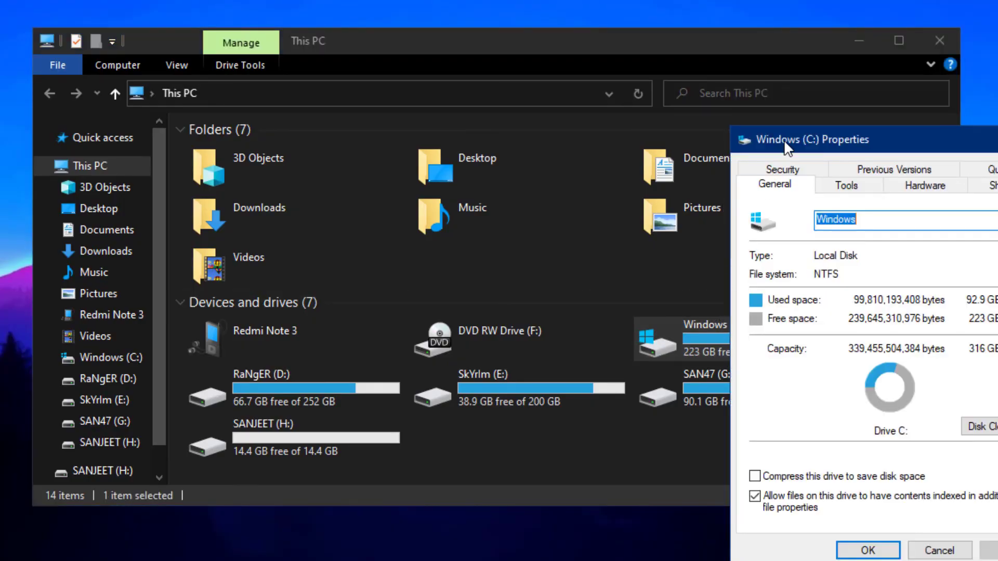
drag(784, 139, 426, 57)
click(644, 345)
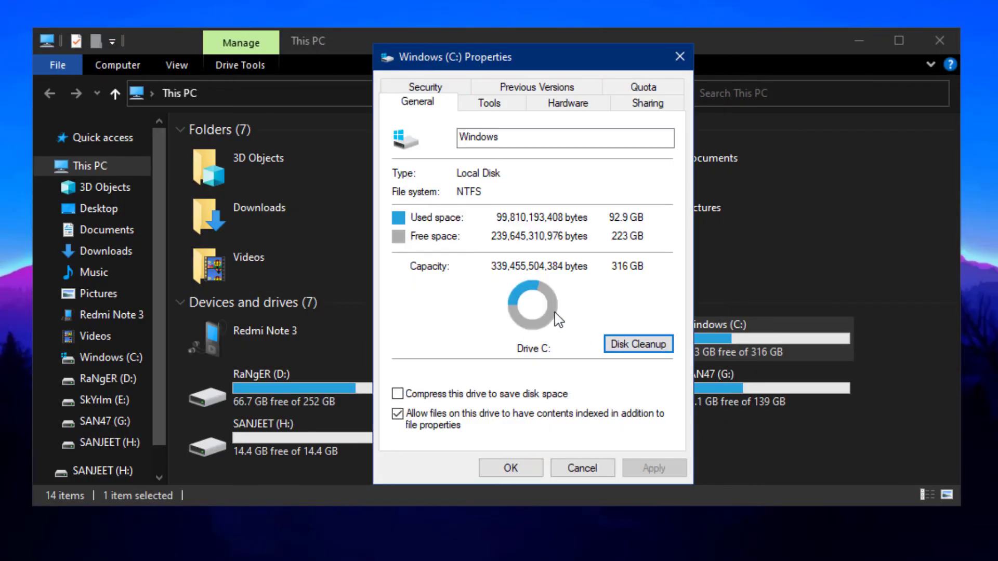
drag(155, 62, 270, 113)
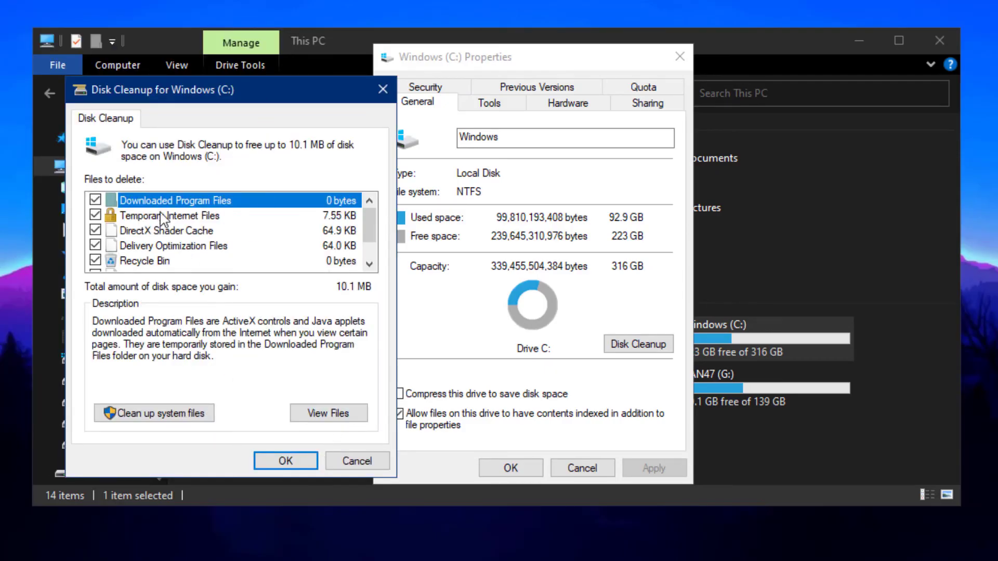
- Select every file category for cleanup, including Temporary files and Thumbnails, and permanently delete those files from drive C
scroll(156, 218, down, 2)
click(95, 261)
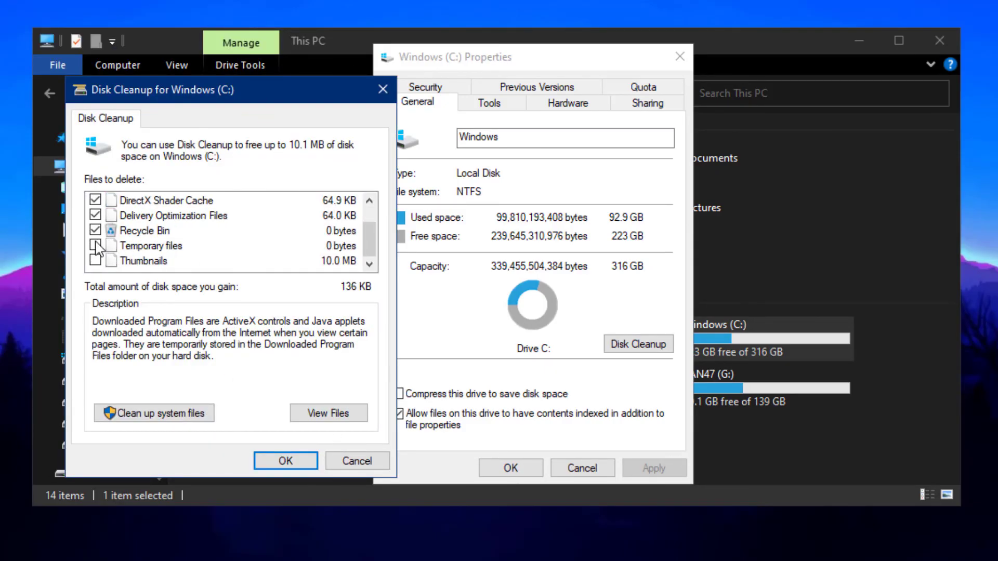
click(95, 261)
scroll(99, 239, up, 2)
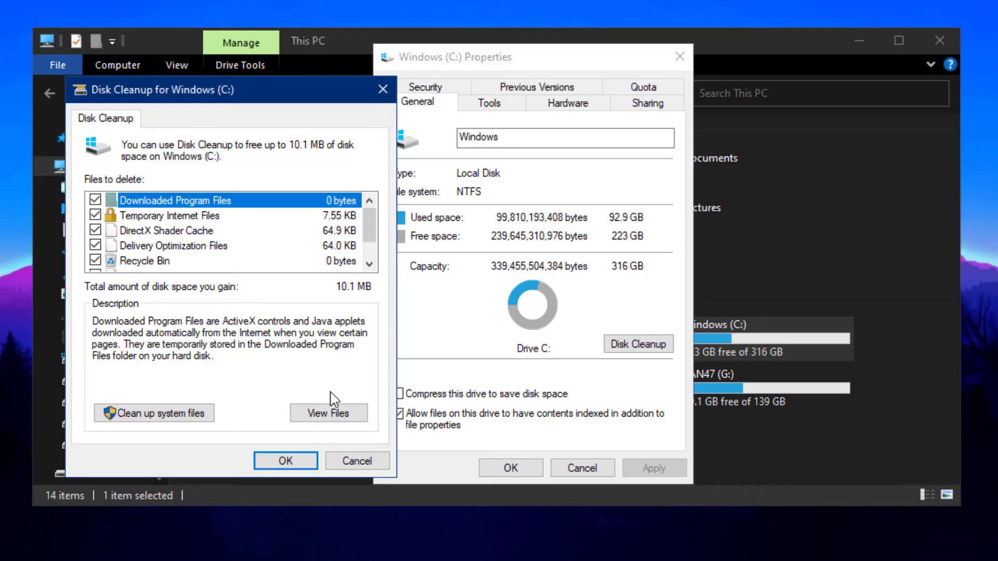
click(307, 455)
click(457, 292)
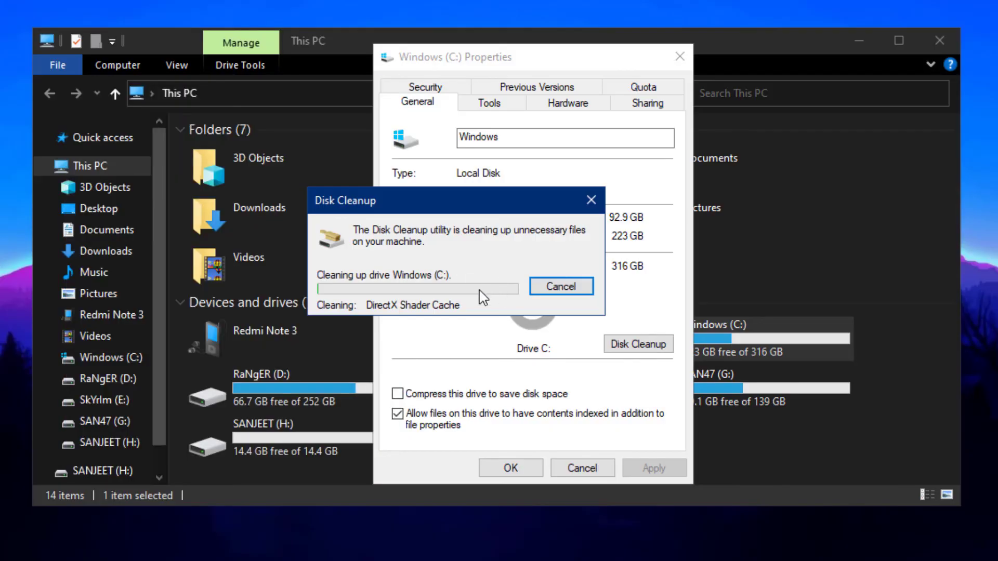
- Minimize the This PC window and refresh the desktop while the cleanup of drive C runs
click(859, 41)
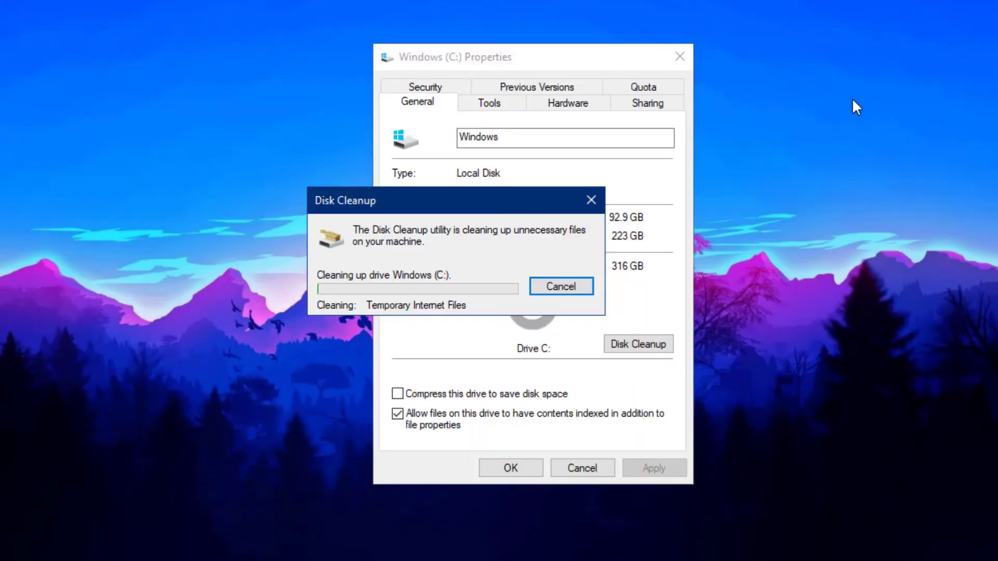
right_click(757, 125)
click(772, 179)
click(445, 202)
drag(413, 194, 497, 188)
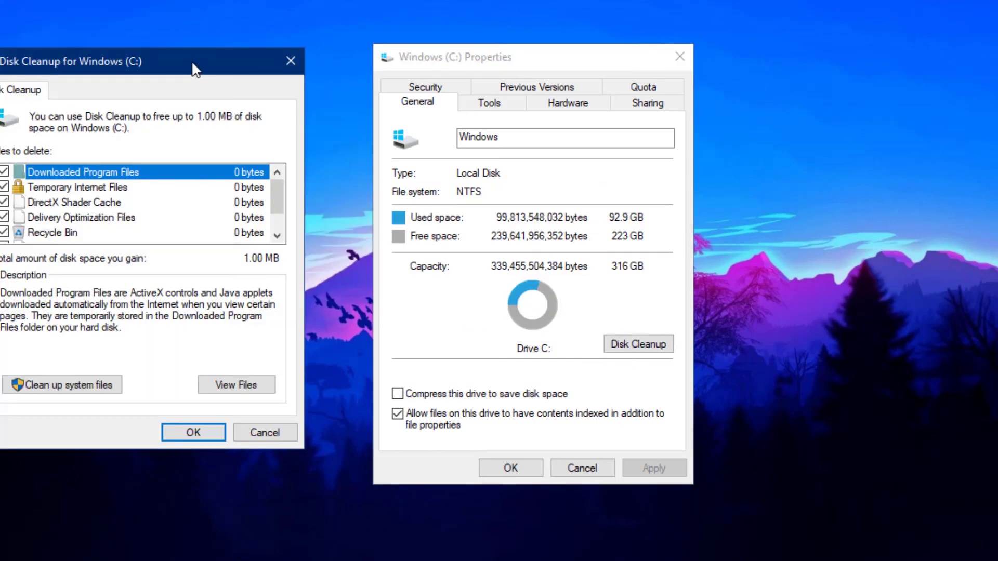
- Extend the Disk Cleanup of drive C to system files and select every category, including Thumbnails
drag(193, 64, 258, 80)
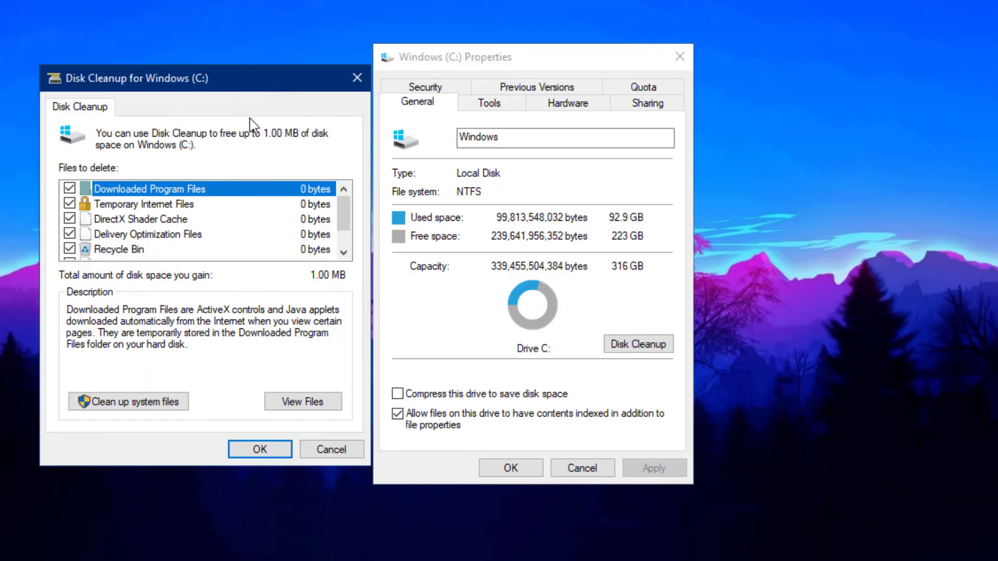
click(150, 410)
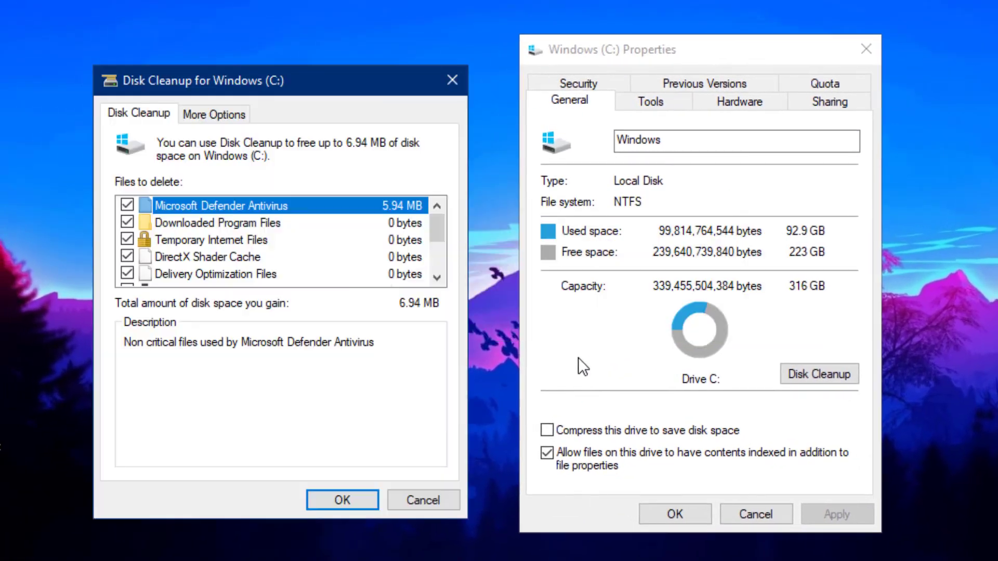
scroll(272, 239, down, 2)
click(127, 273)
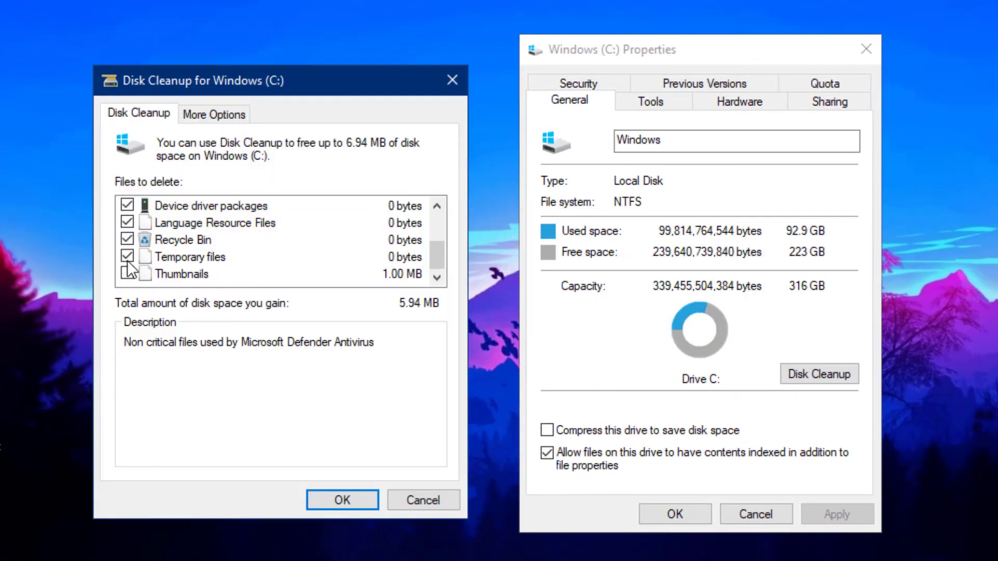
scroll(142, 257, up, 2)
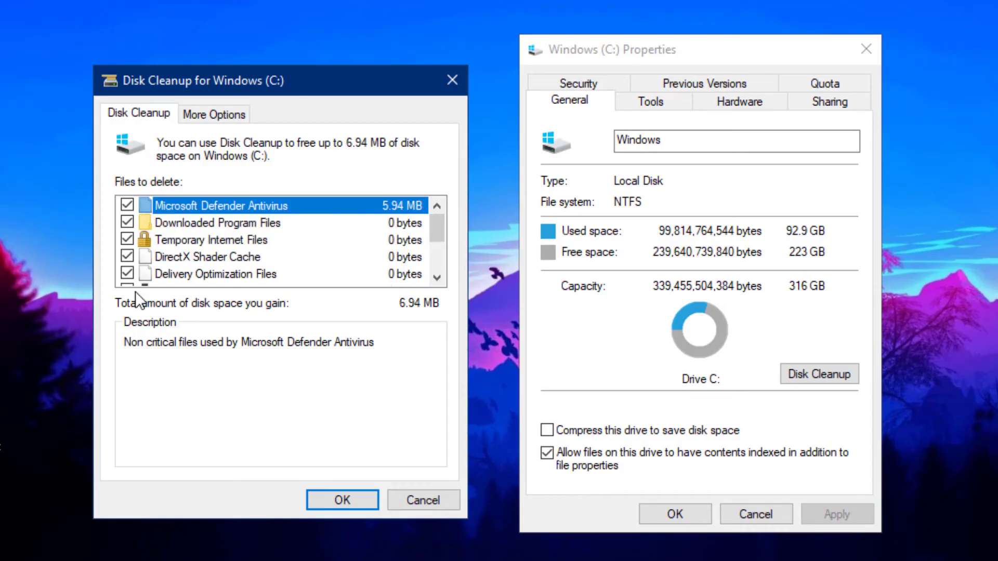
- Permanently delete the selected system files and close the Windows (C:) properties
scroll(161, 240, down, 2)
scroll(190, 224, up, 2)
click(352, 498)
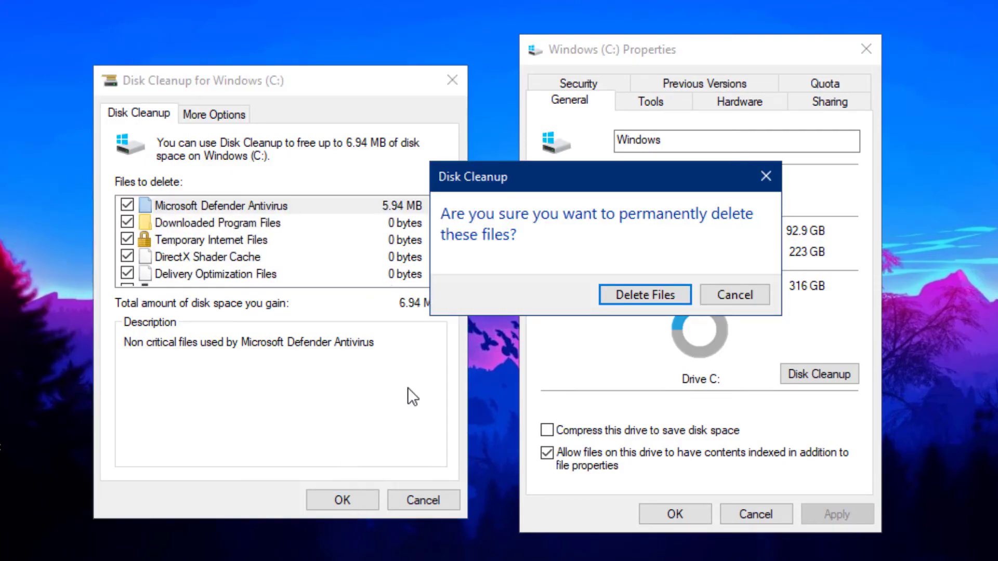
click(635, 294)
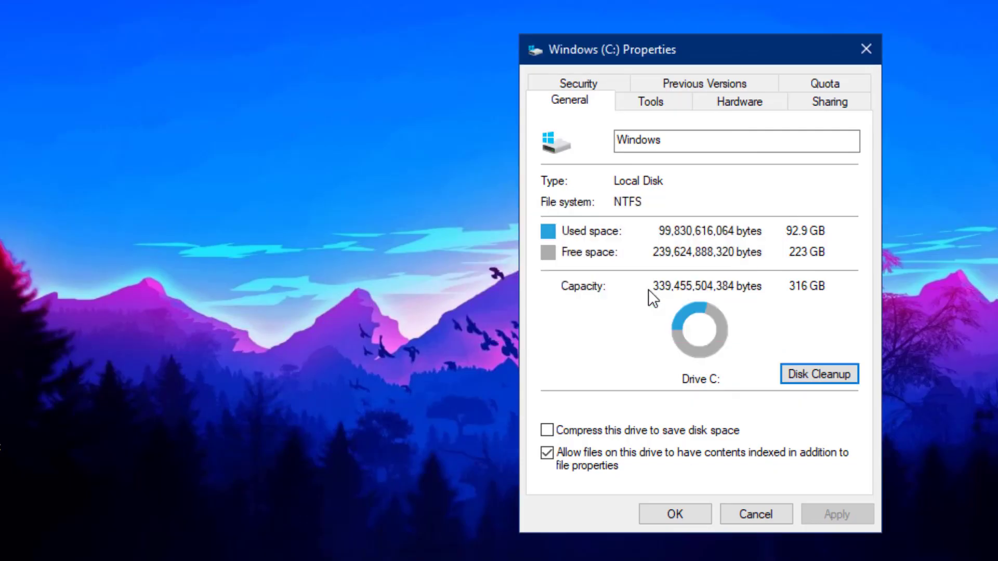
click(677, 514)
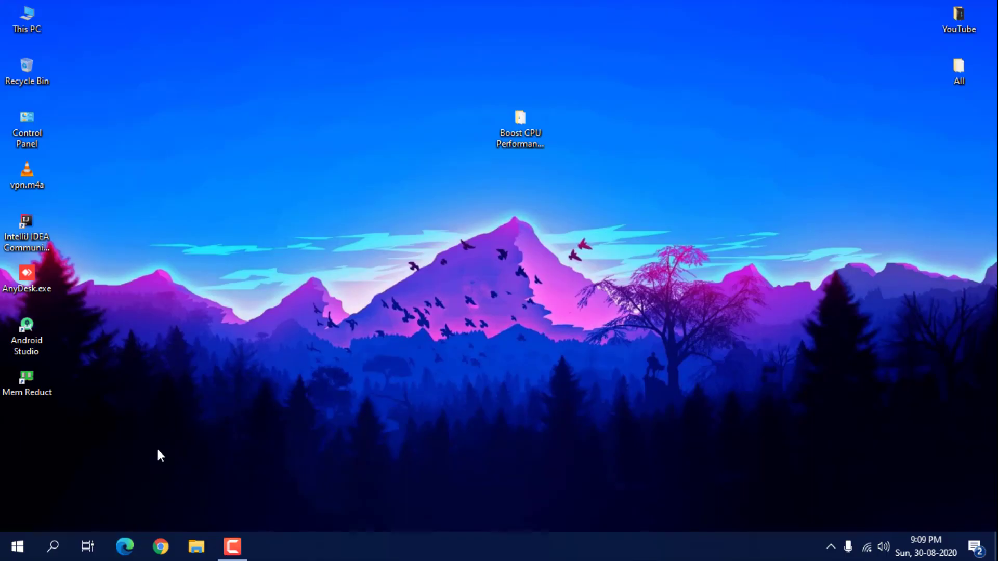
- Search Windows for defrag and open Defragment and Optimize Drives
click(53, 546)
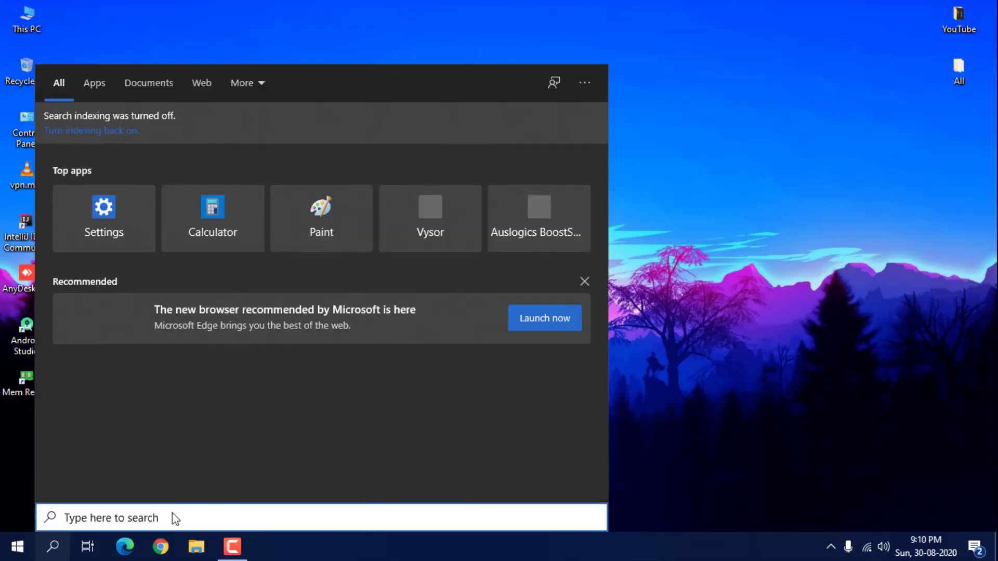
text(defrag)
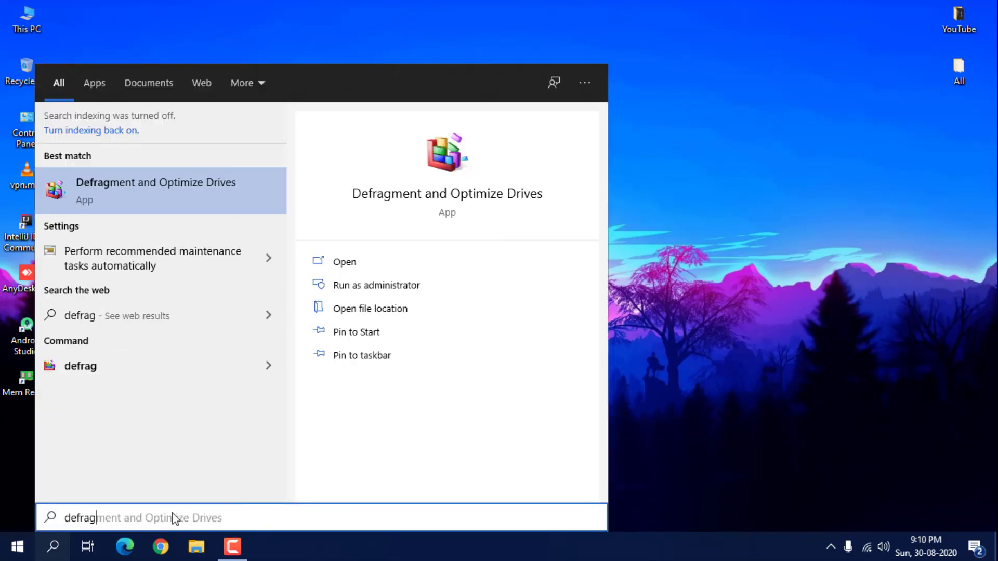
click(187, 191)
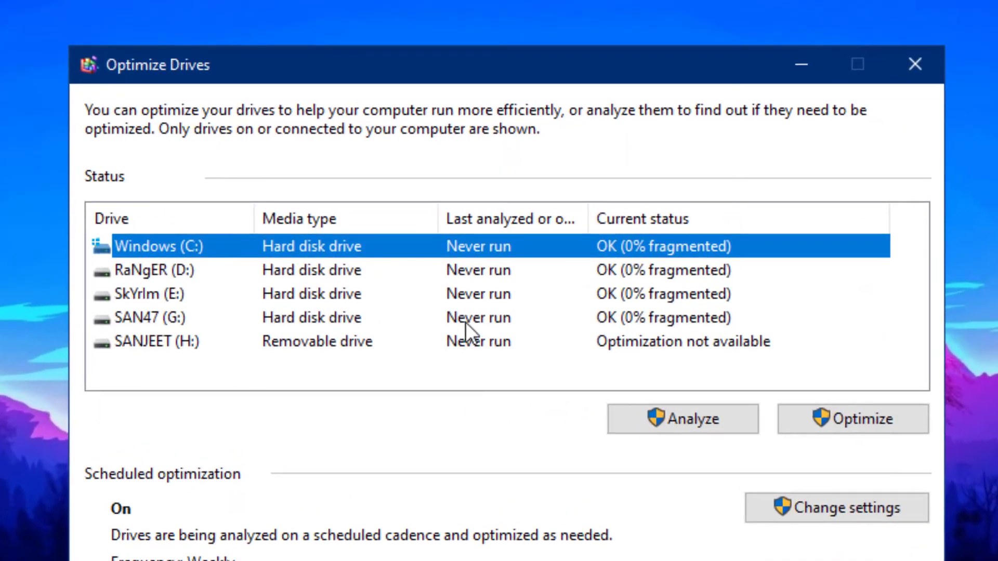
- Analyze the Windows (C:) drive for fragmentation and start optimizing it
click(250, 269)
click(270, 249)
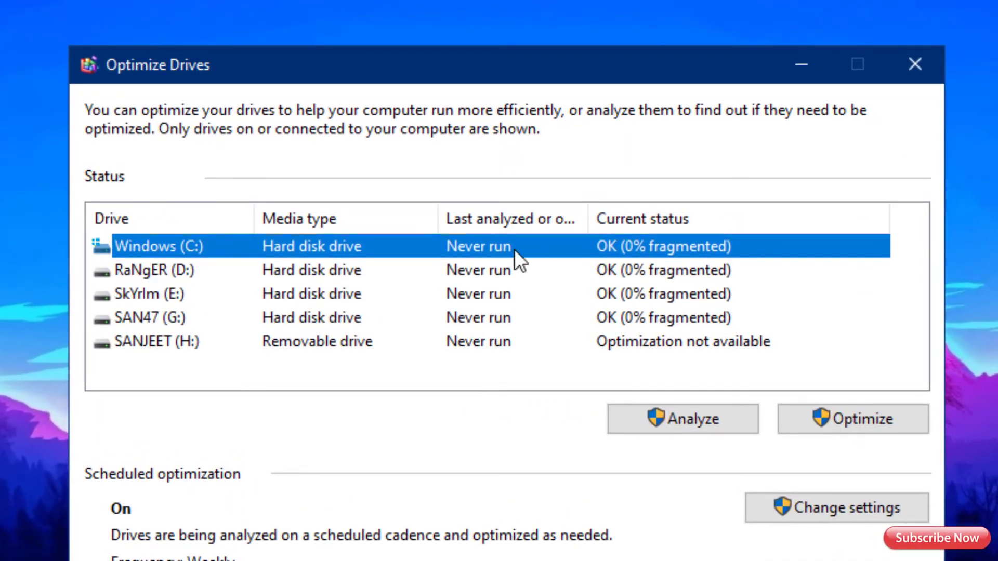
click(712, 426)
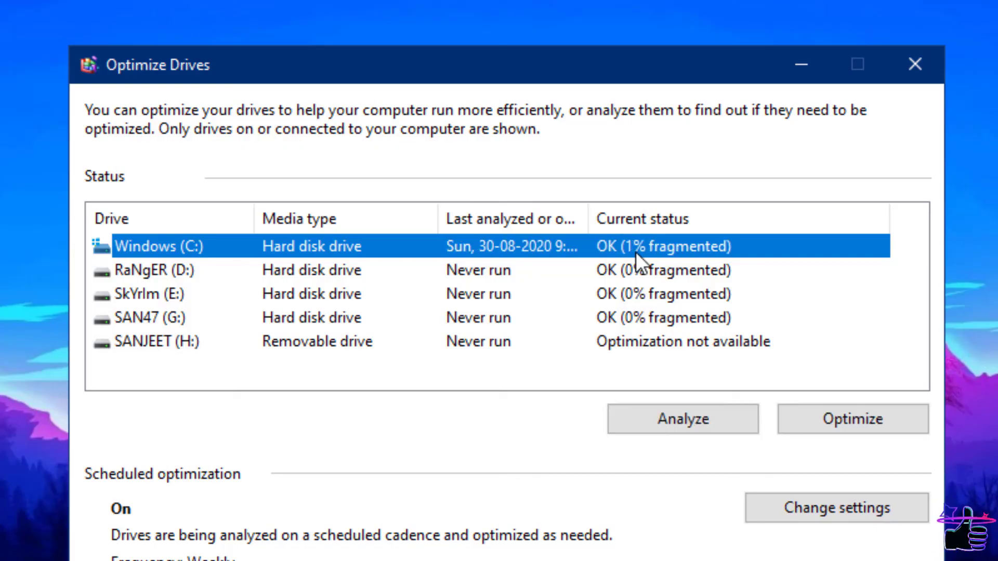
click(841, 429)
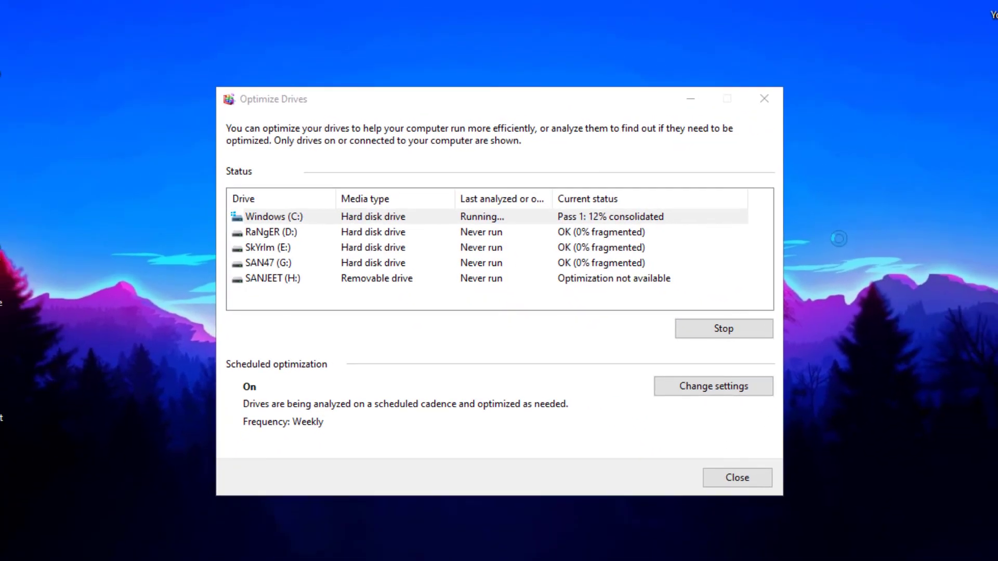
right_click(837, 203)
click(847, 250)
click(506, 107)
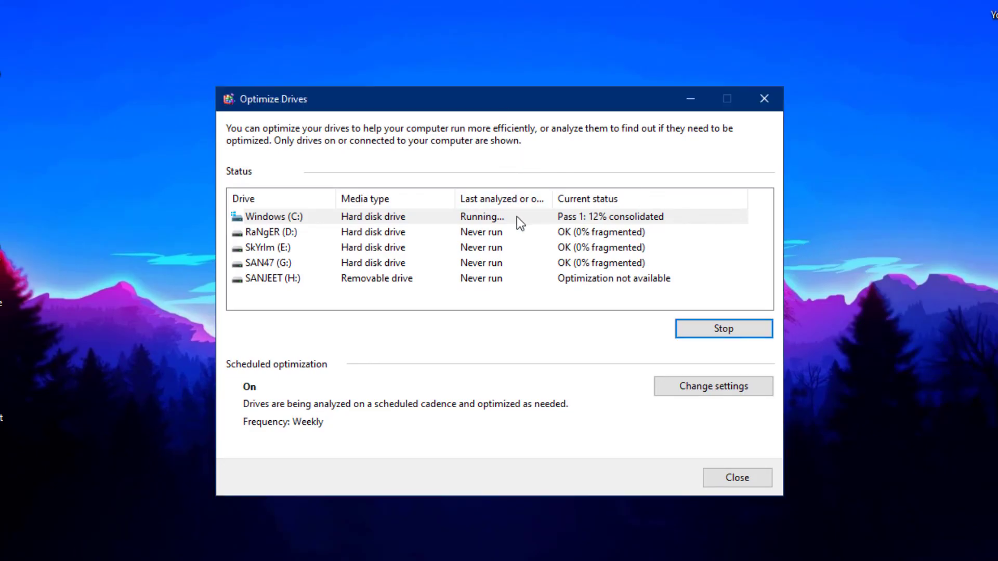